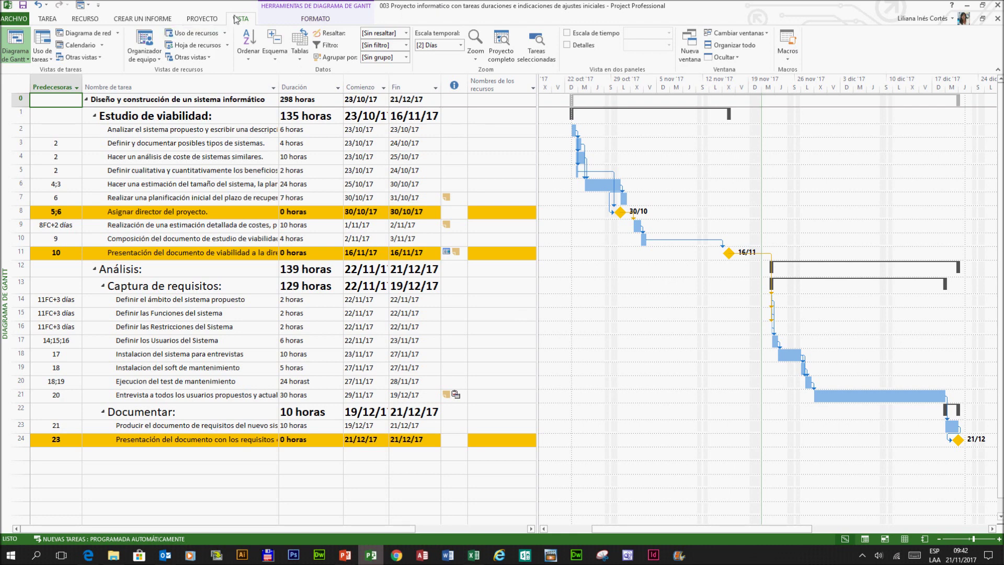
Open the Hoja de recursos view and look over its name, type, material label, initials, group and capacity columns.
click(180, 46)
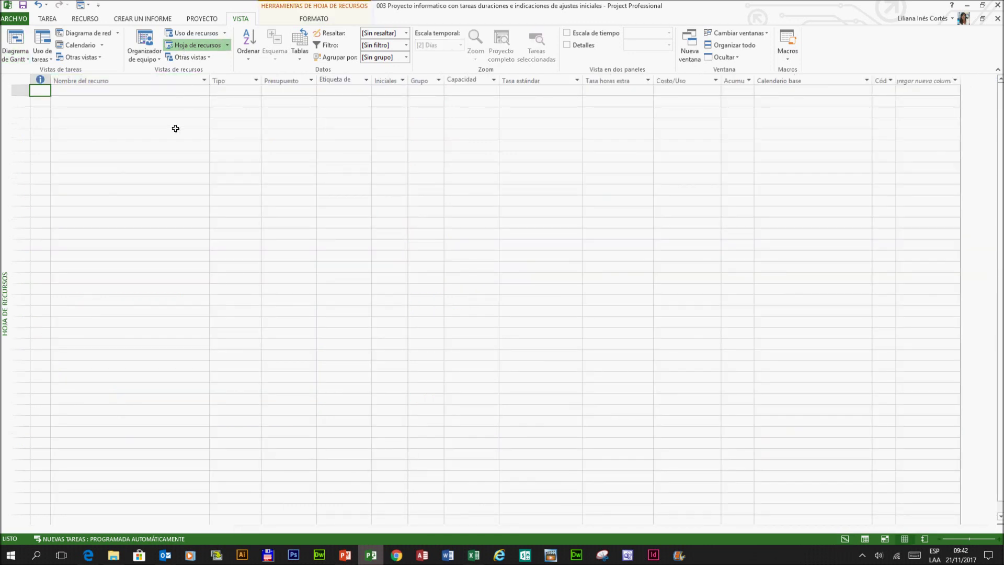
click(104, 86)
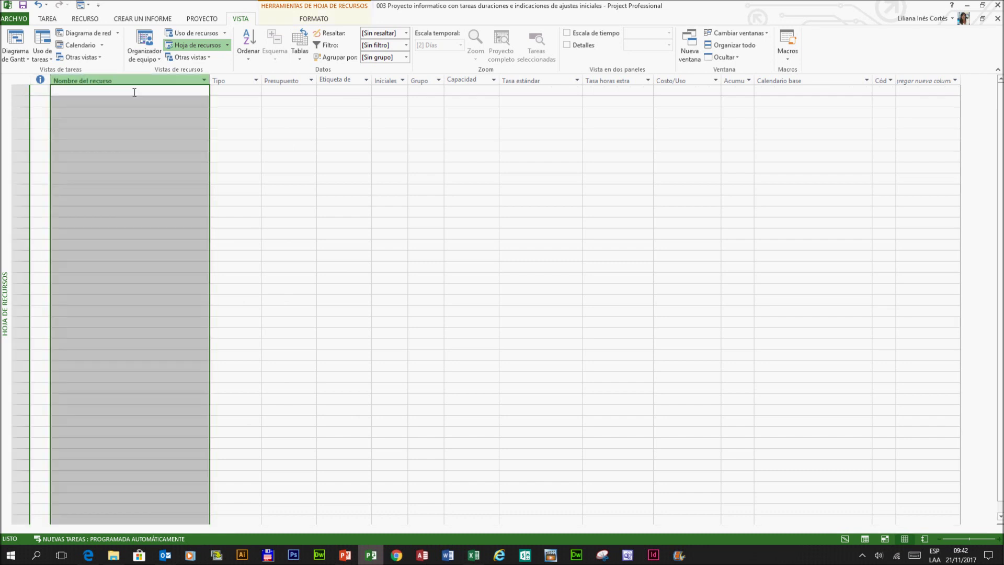
click(236, 87)
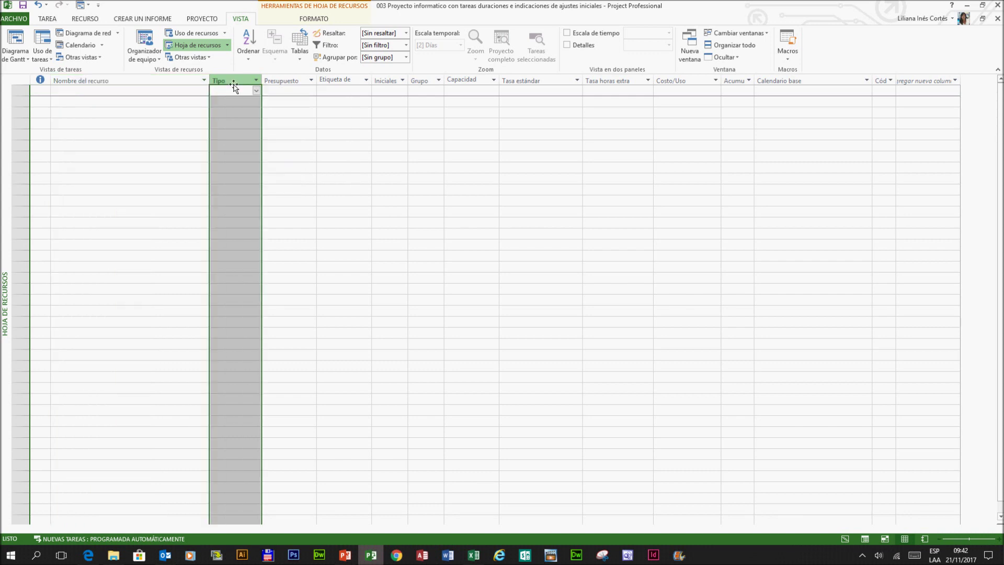
click(341, 87)
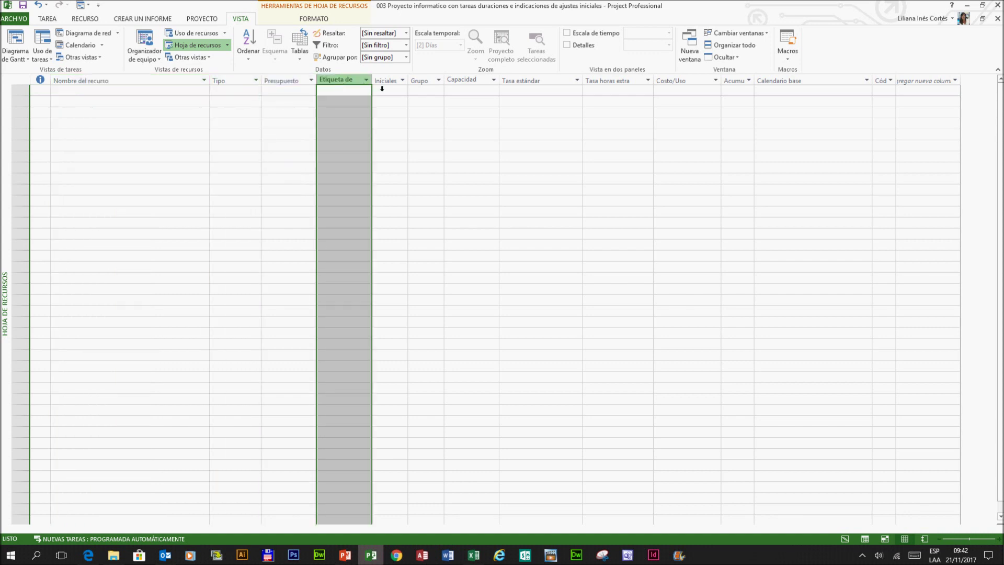
click(388, 87)
click(424, 87)
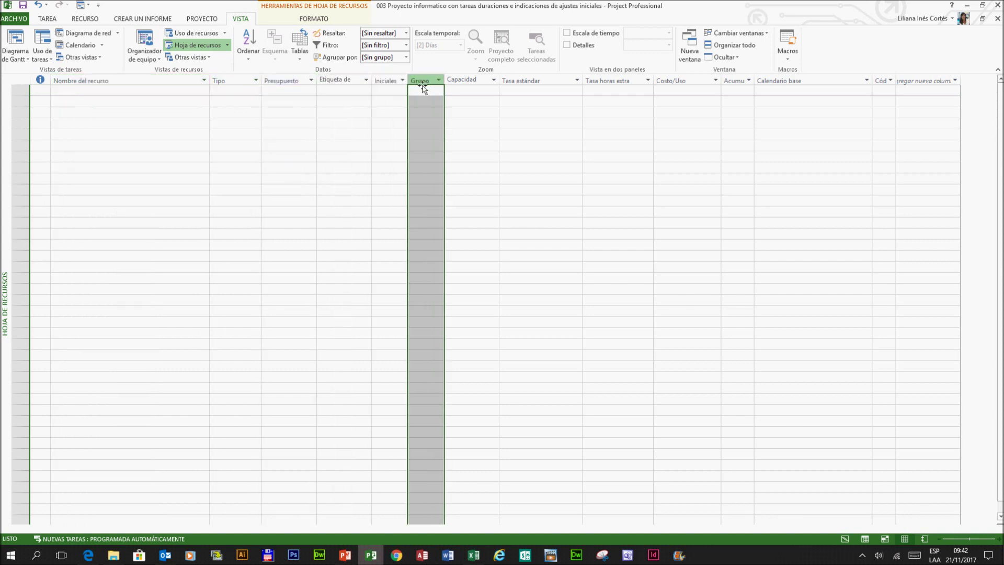
click(474, 88)
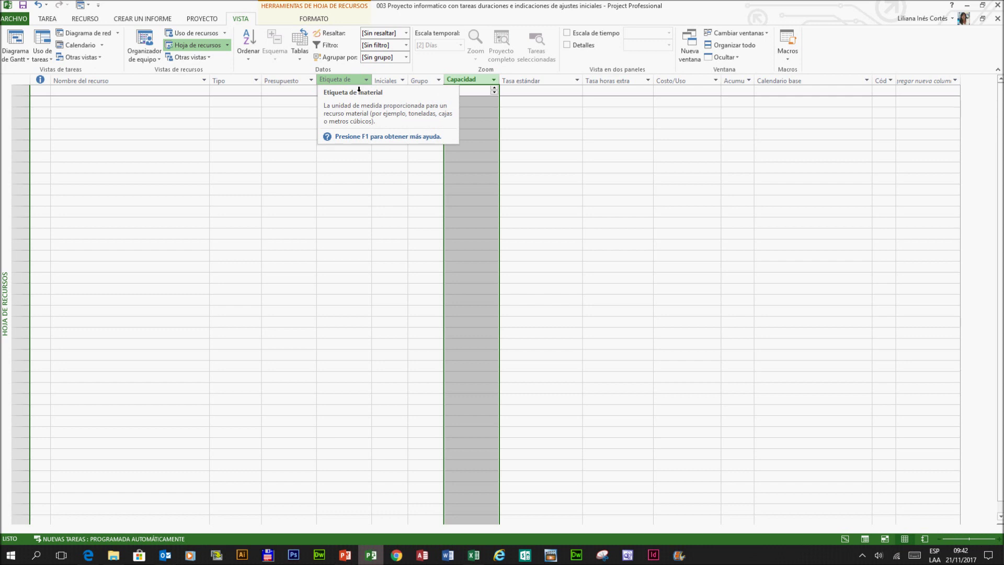
Add a resource named "Director de Proyecto" in the first row of the resource sheet.
click(139, 97)
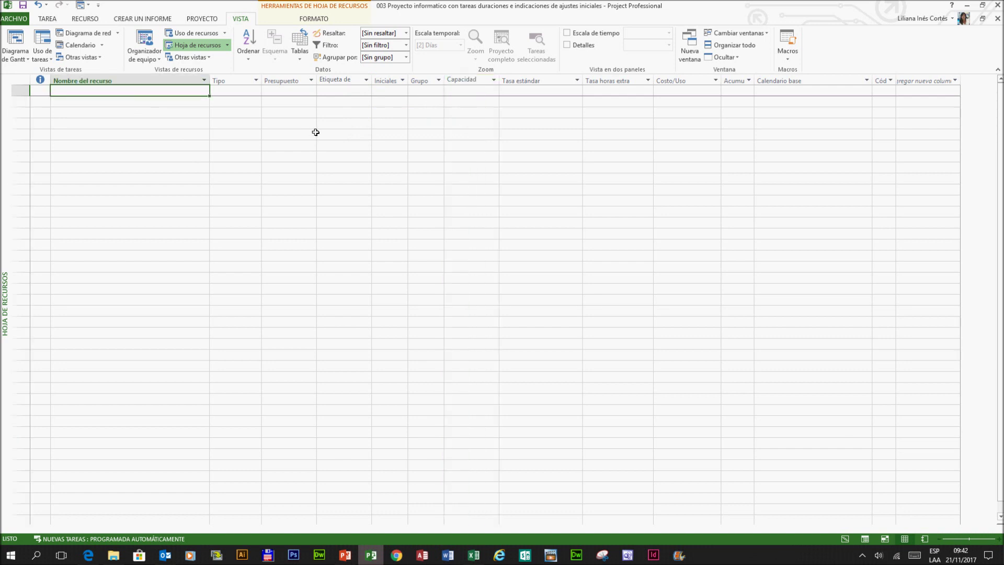
text(Direc)
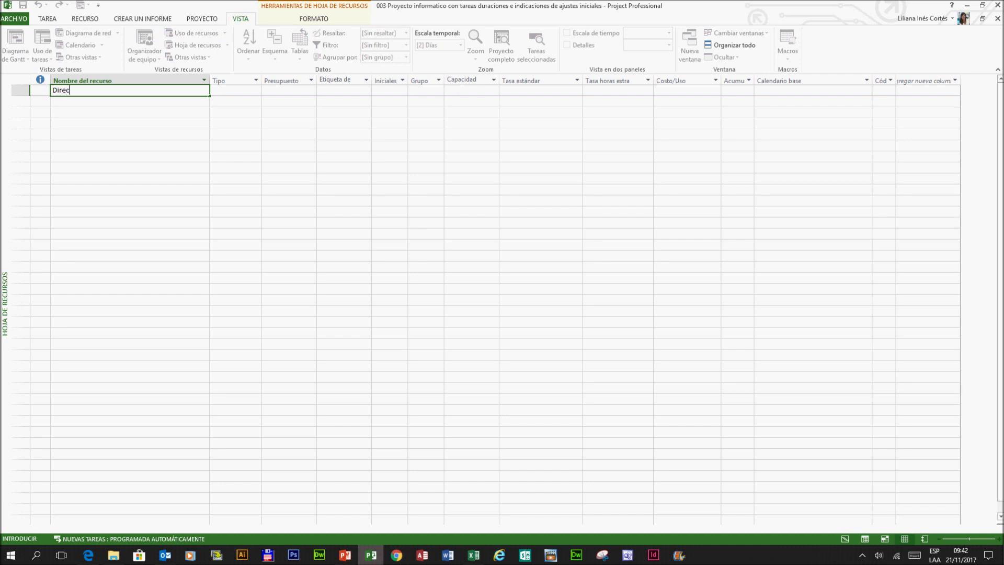
text(tor de Proyecto)
key(Tab)
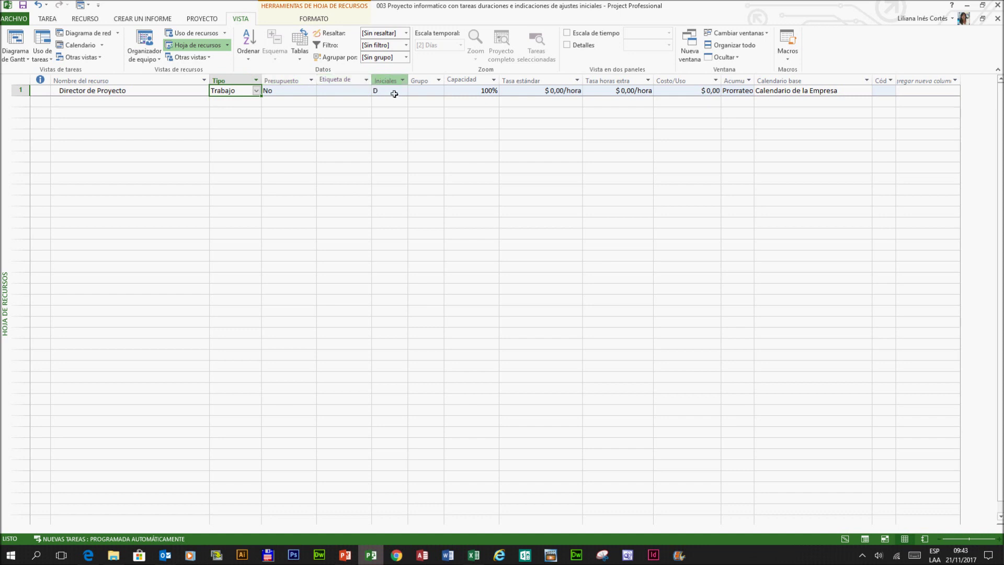
Examine the capacity, standard rate, overtime rate and cost-per-use columns of the resource sheet.
click(469, 90)
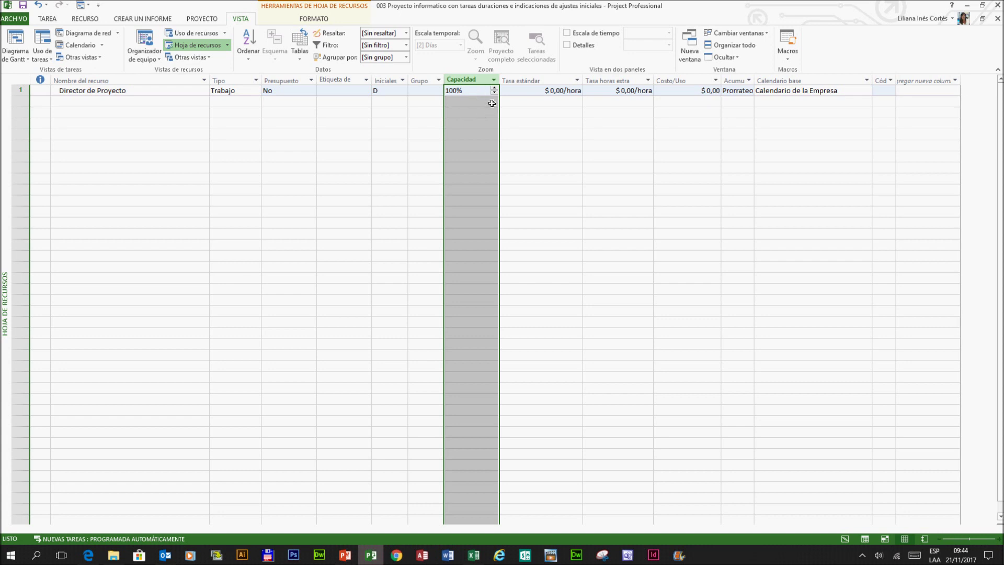
click(543, 94)
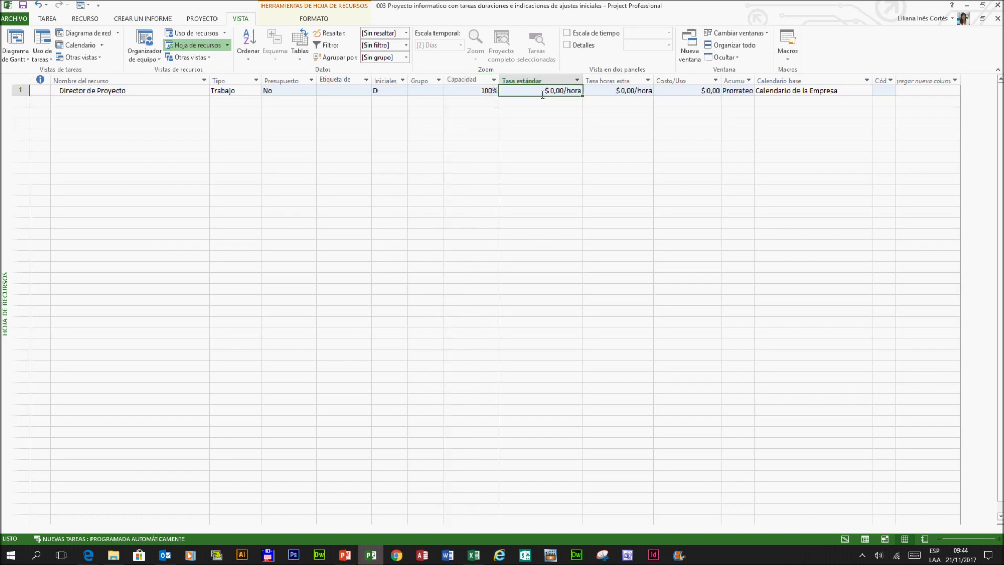
drag(541, 82, 688, 88)
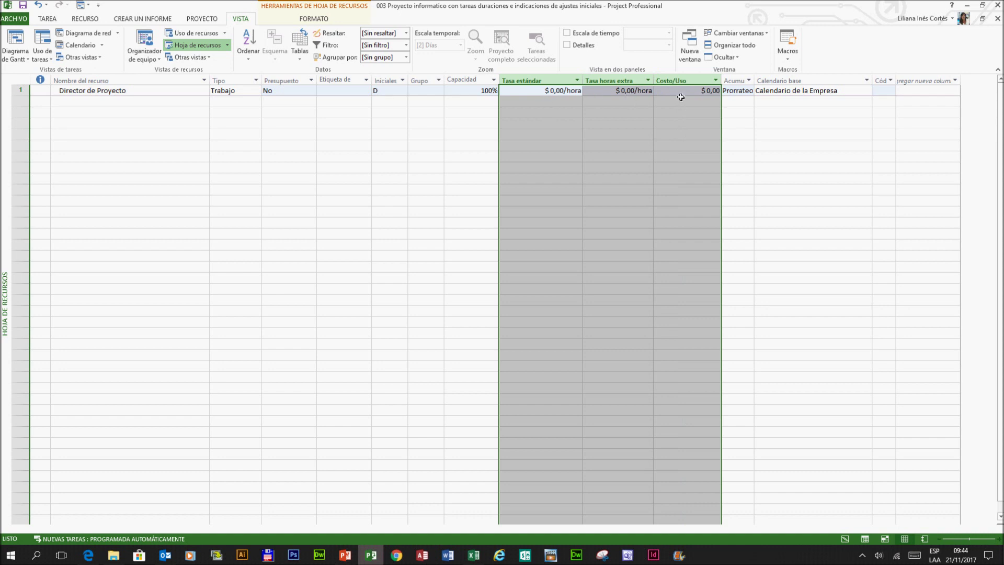
click(537, 88)
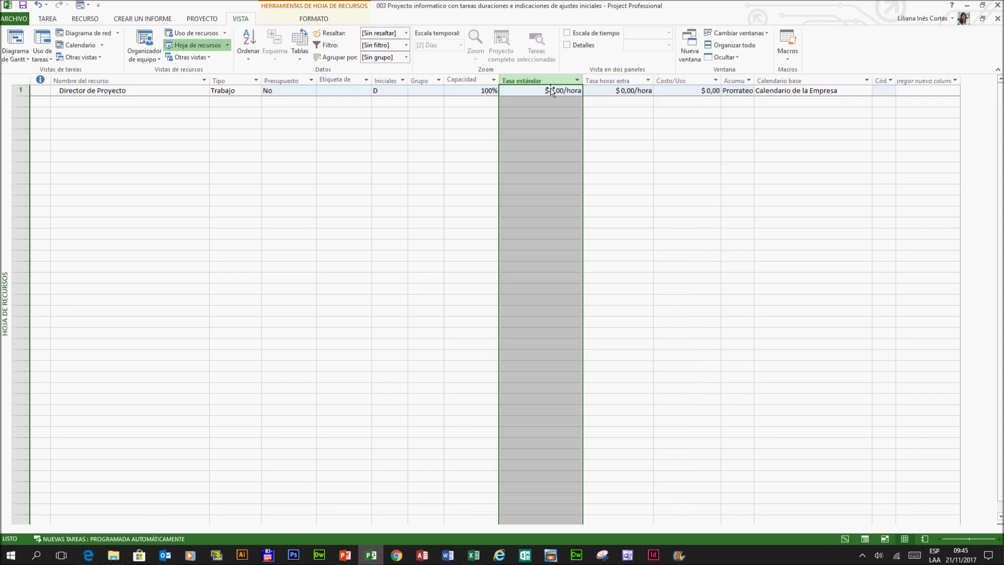
click(614, 89)
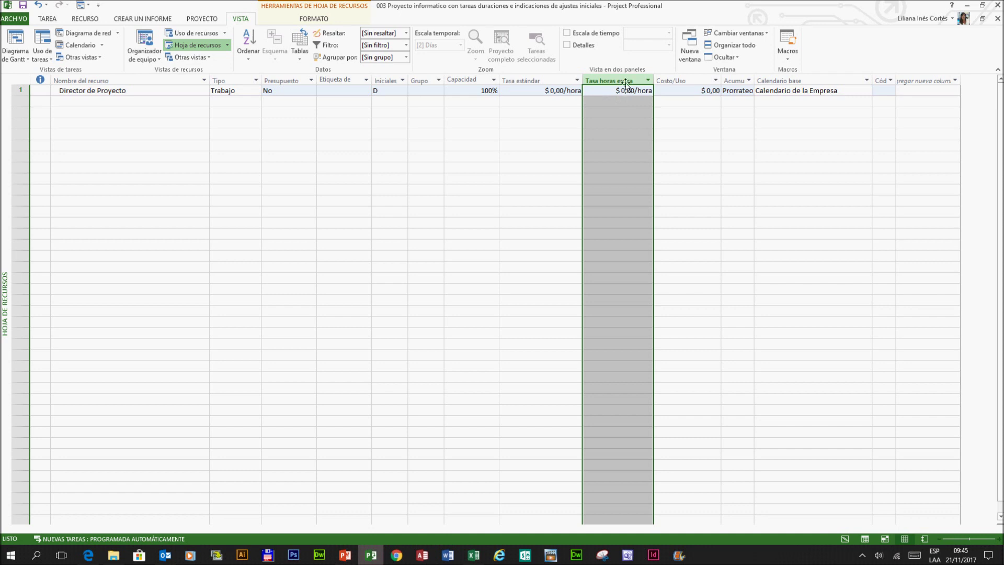
click(698, 94)
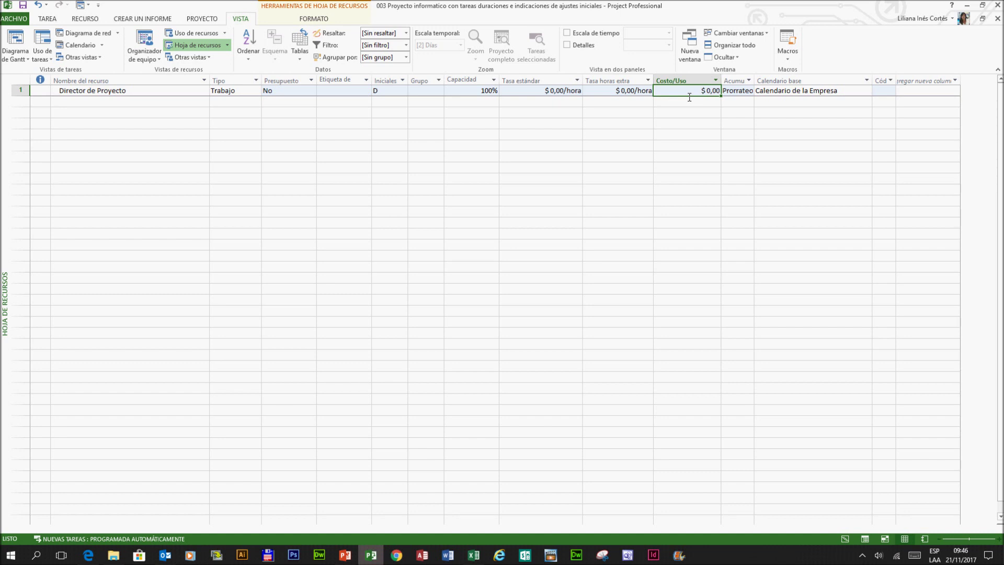
Set the Director de Proyecto's standard rate to 400 per hour and overtime rate to 450 per hour.
click(525, 93)
text(400)
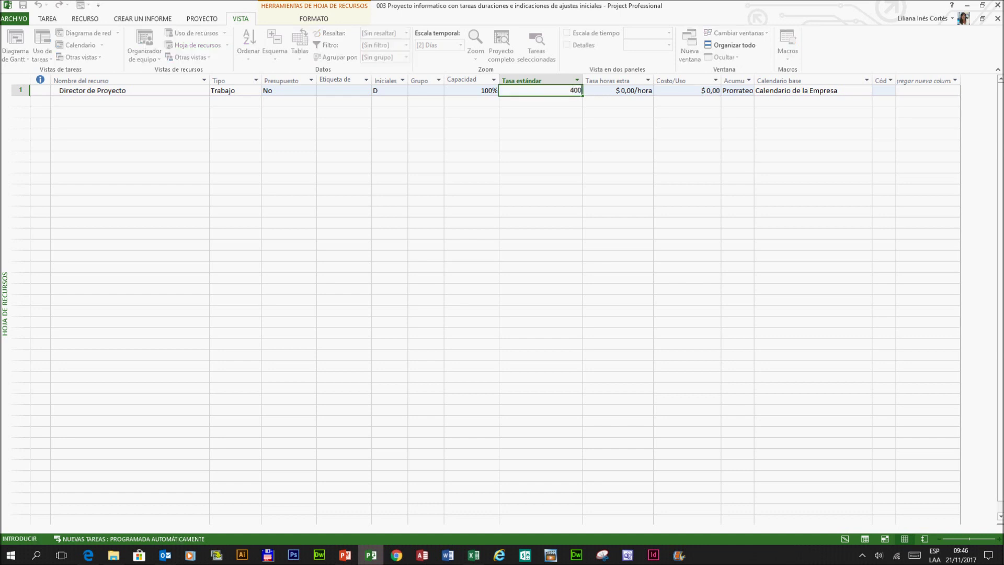
key(Tab)
text(450)
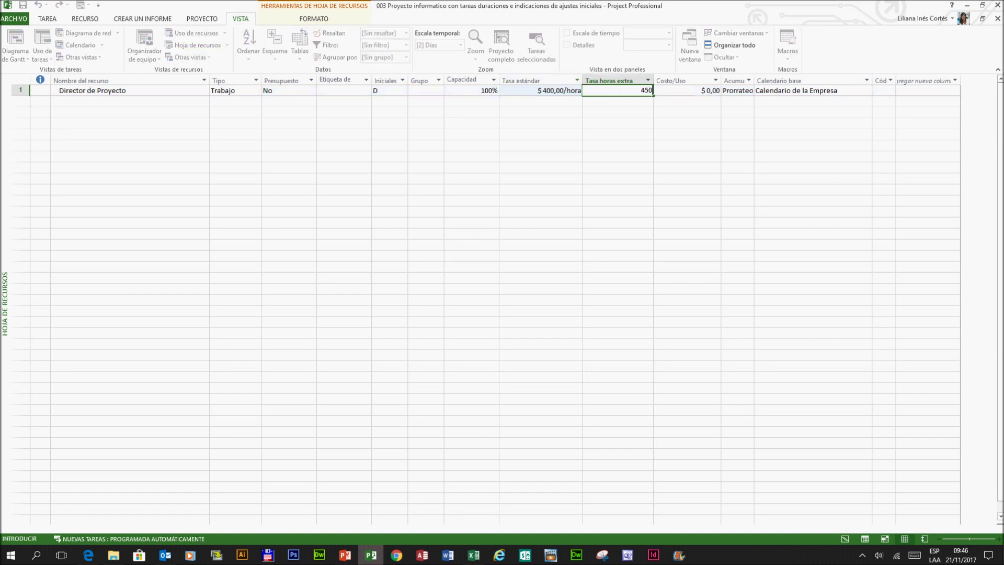
key(Return)
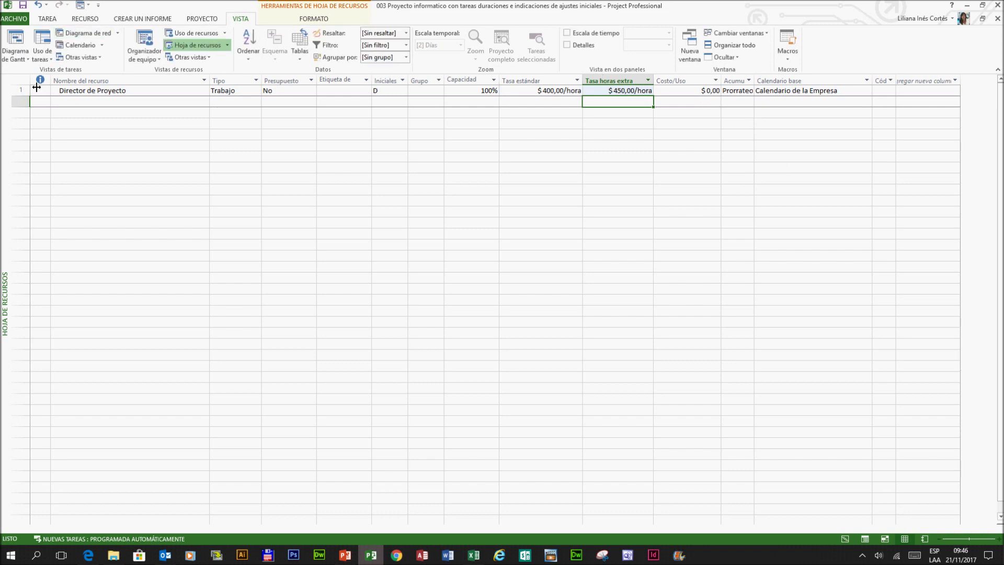
Add a resource named "Analista 1" in the row below Director de Proyecto.
click(100, 103)
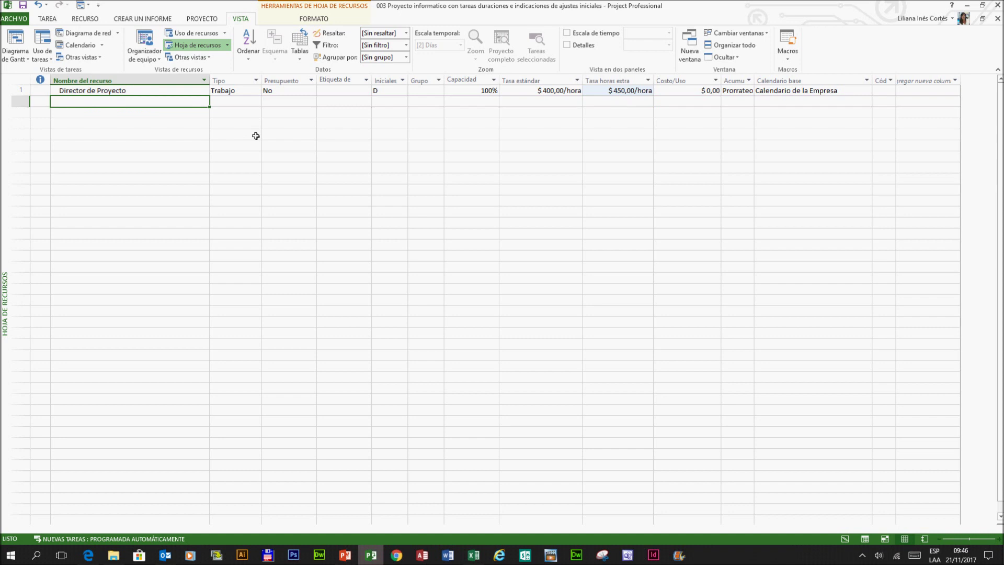
text(Anal)
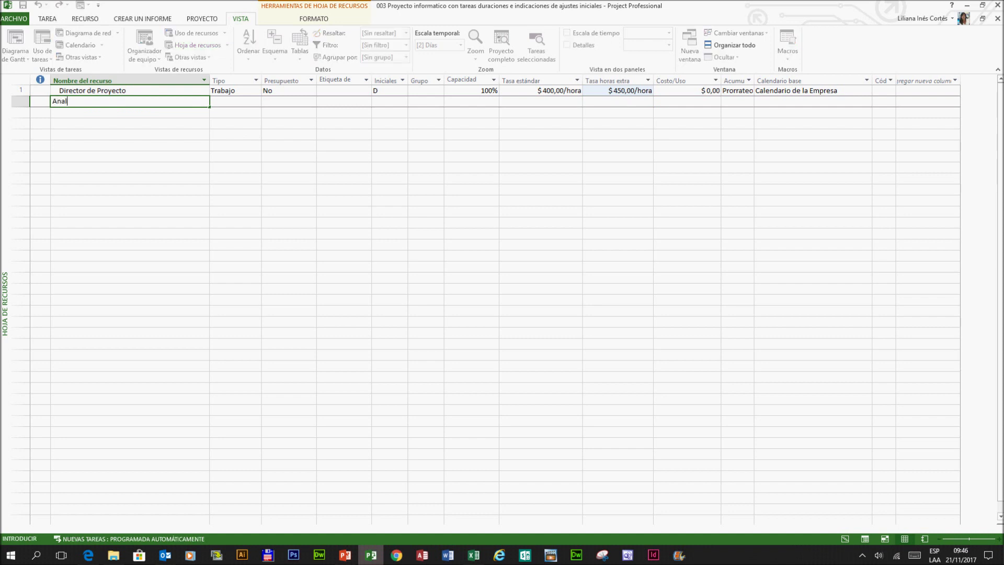
text(ista 1)
key(Return)
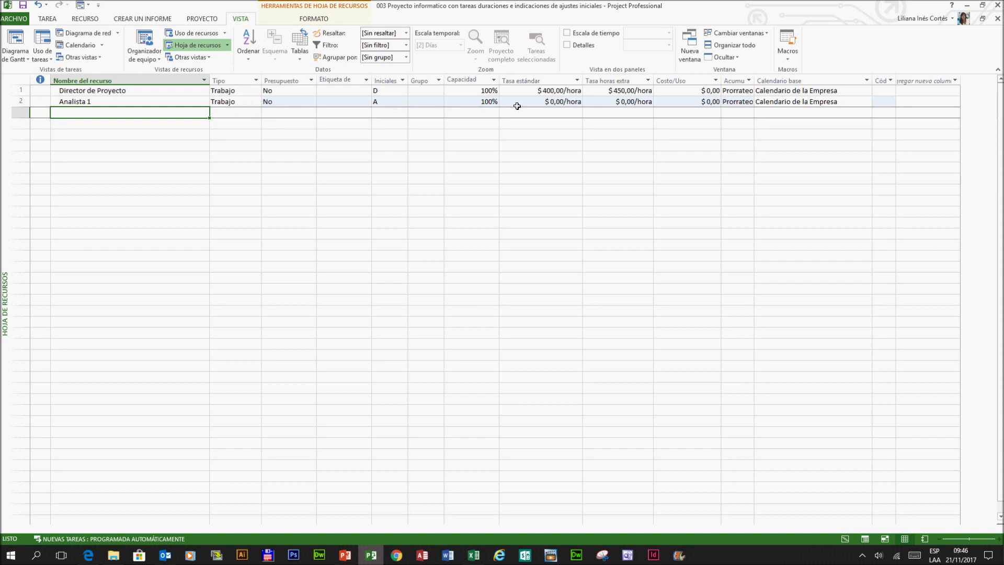
Set Analista 1's standard rate to 300 per hour and overtime rate to 400 per hour.
click(549, 103)
text(300)
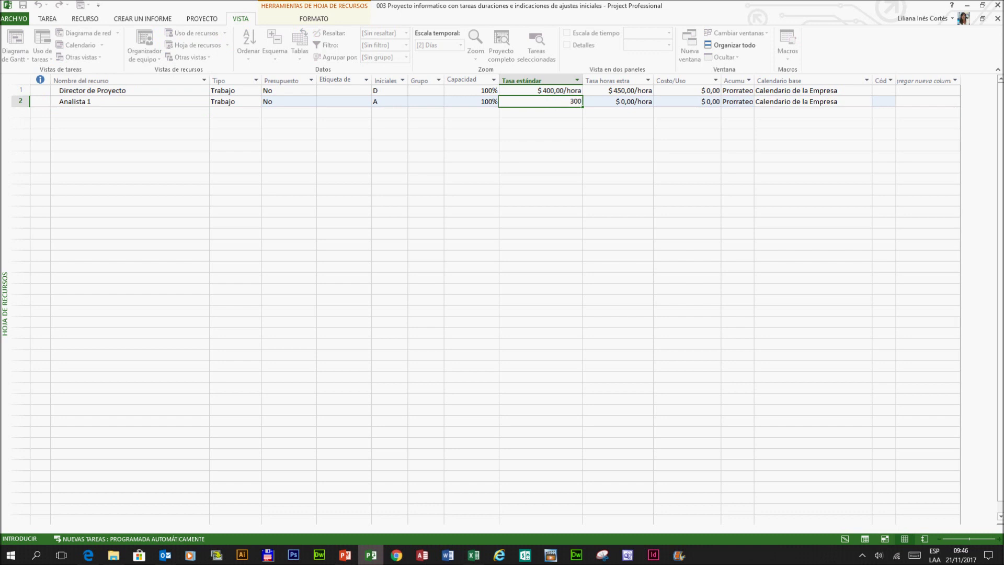
key(Tab)
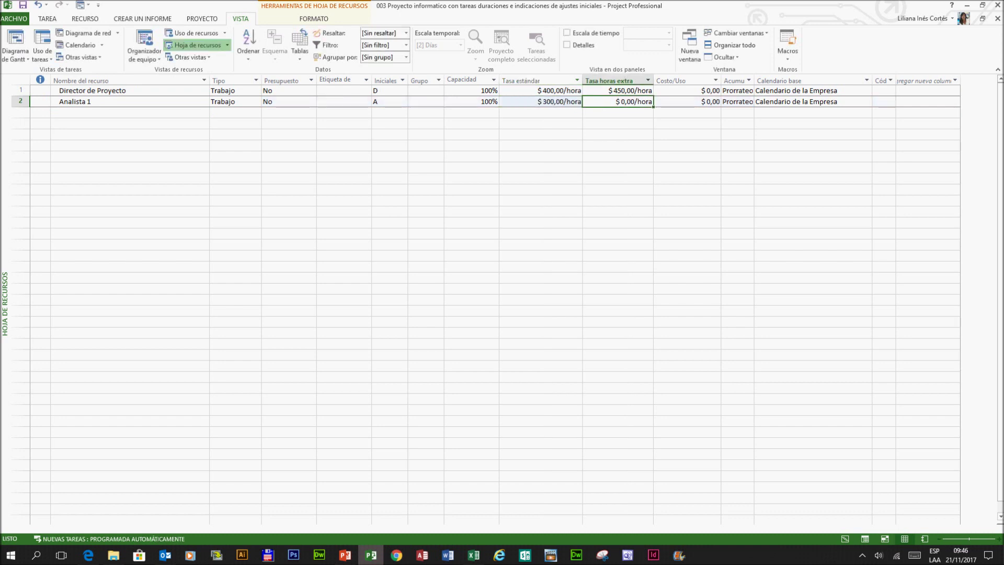
text(400)
key(Return)
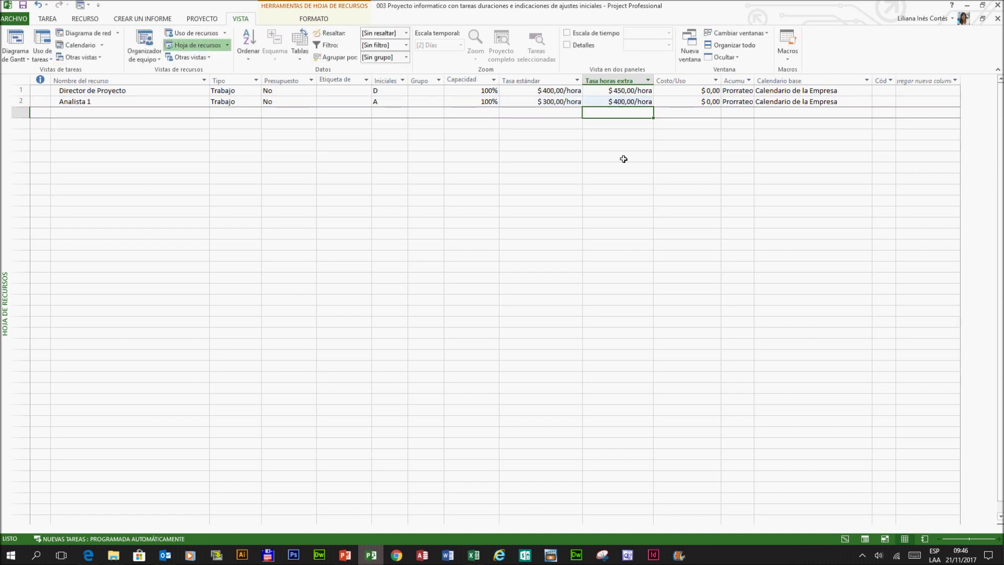
Copy the Analista 1 resource into the next two rows and rename the first copy "Analista 2".
drag(97, 103, 654, 130)
double_click(120, 114)
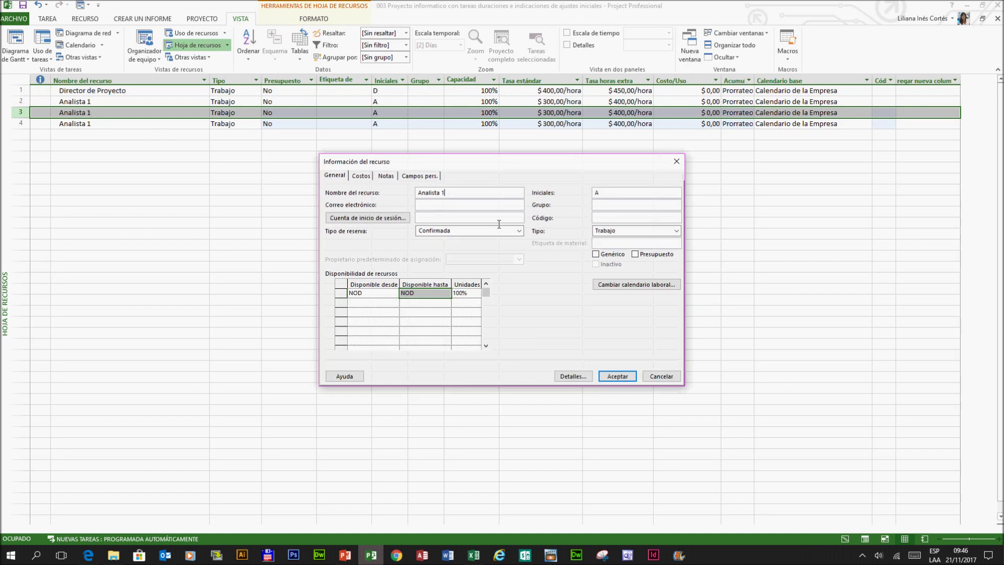
text(2)
key(Return)
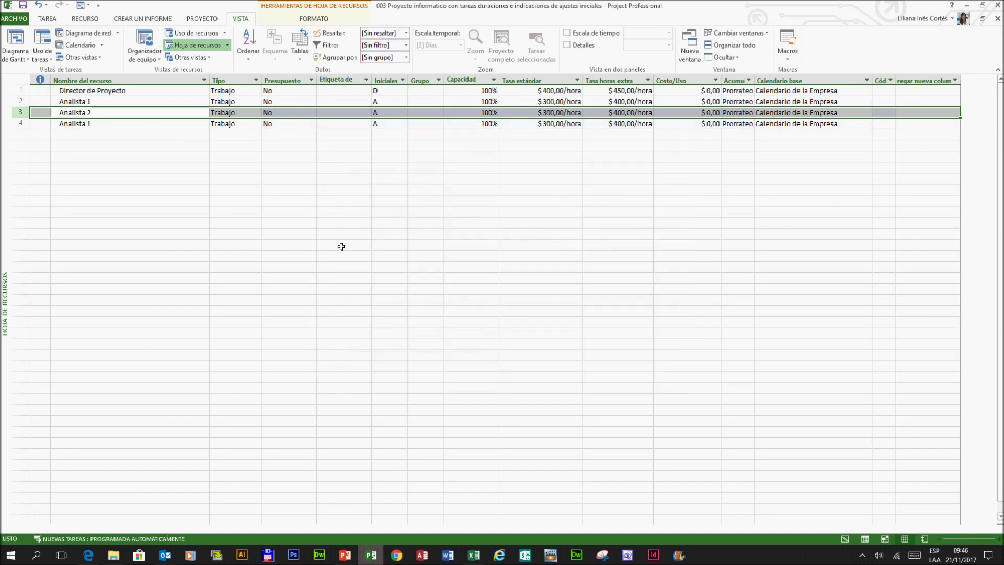
Rename the remaining copy of Analista 1 in row 4 as "Analista 3".
click(102, 125)
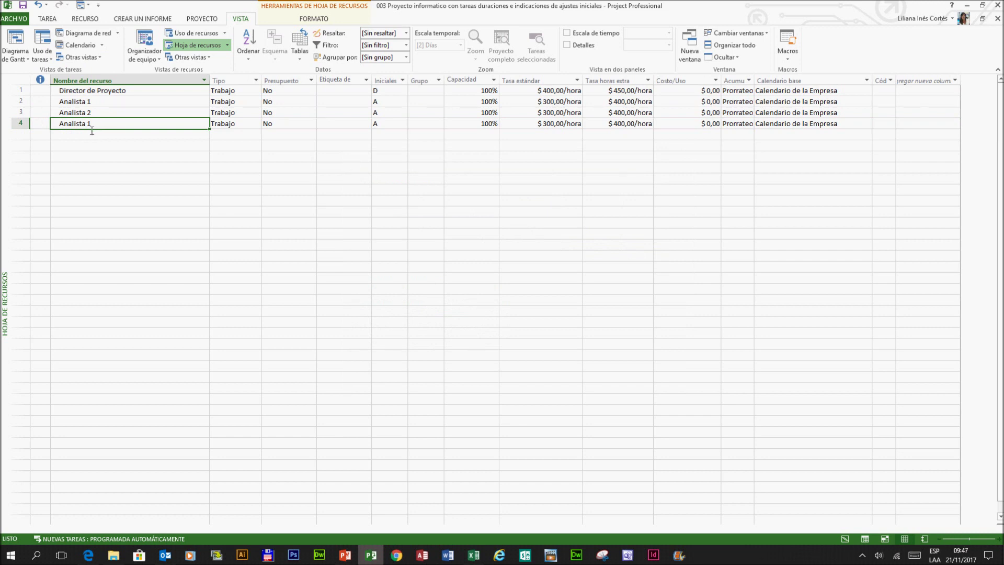
double_click(94, 130)
key(BackSpace)
text(3)
key(Return)
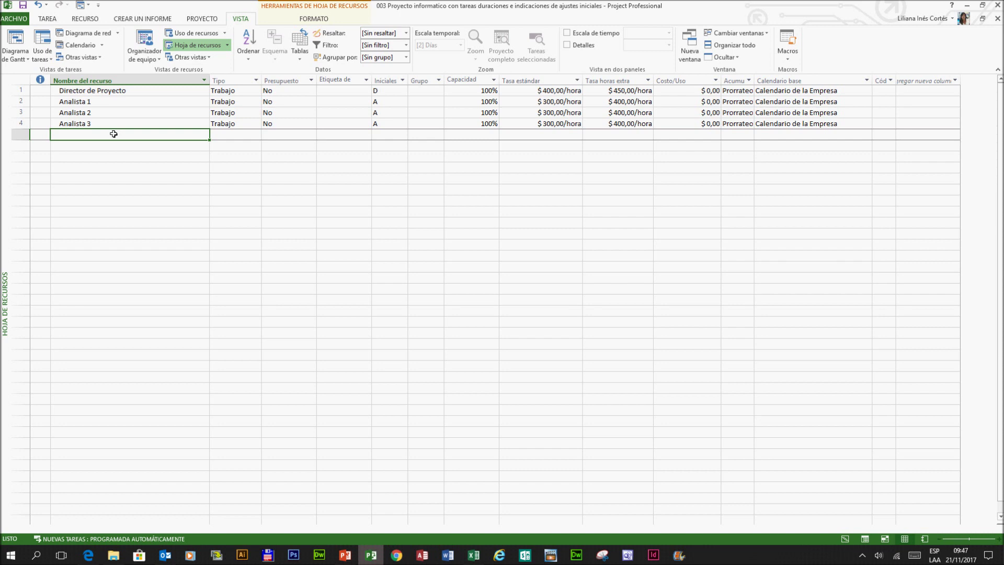
Add a resource named "Asistente 1" in the row below Analista 3.
text(Asist)
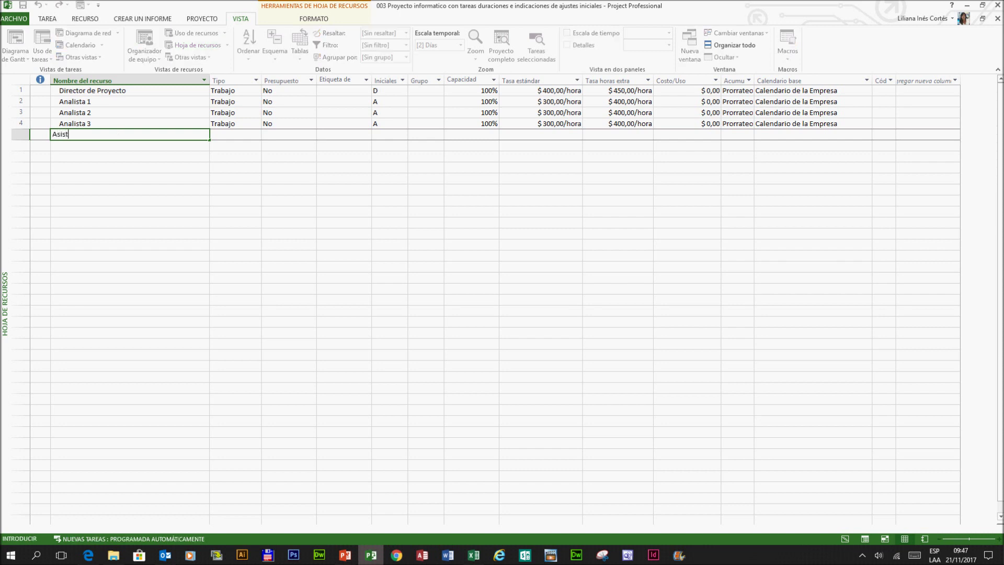
text(entes)
key(Tab)
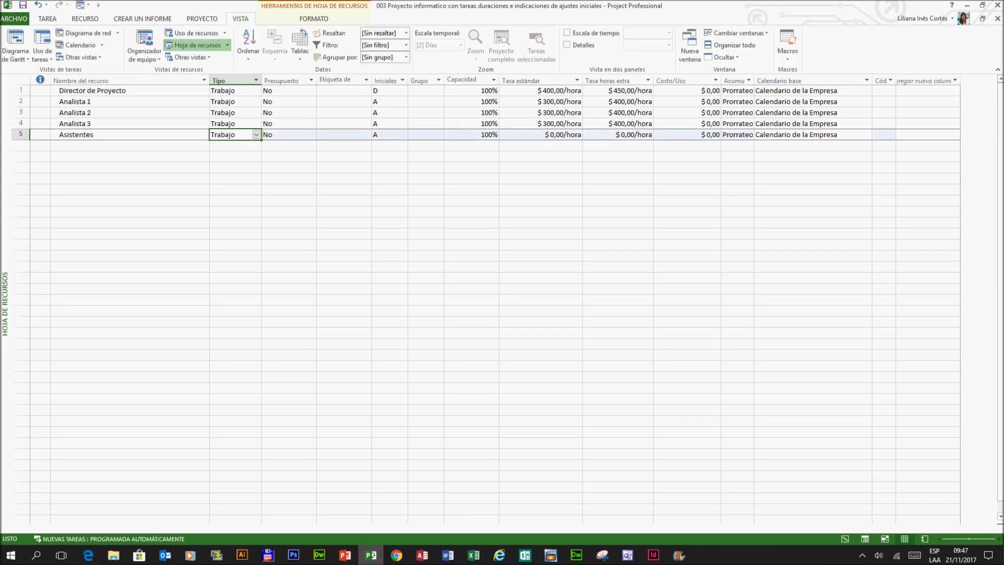
click(114, 138)
click(112, 138)
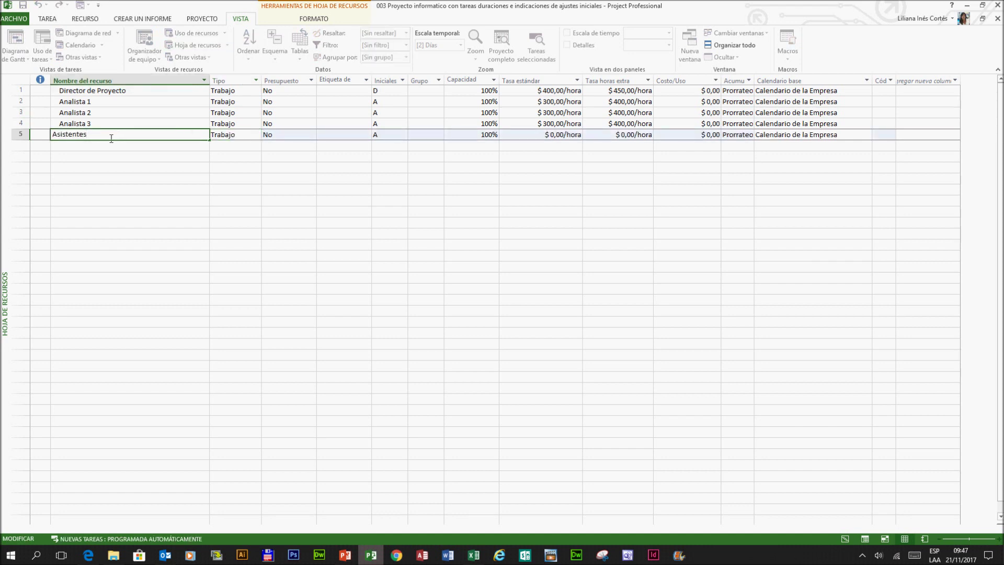
key(BackSpace)
text(1)
key(Return)
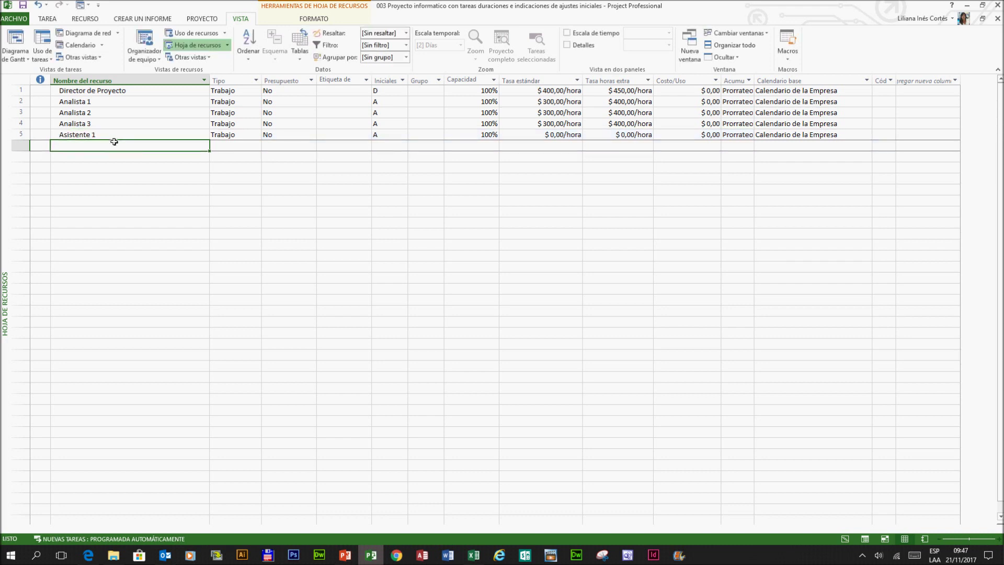
Set Asistente 1's standard rate to 250 per hour and overtime rate to 300 per hour.
click(554, 137)
text(250)
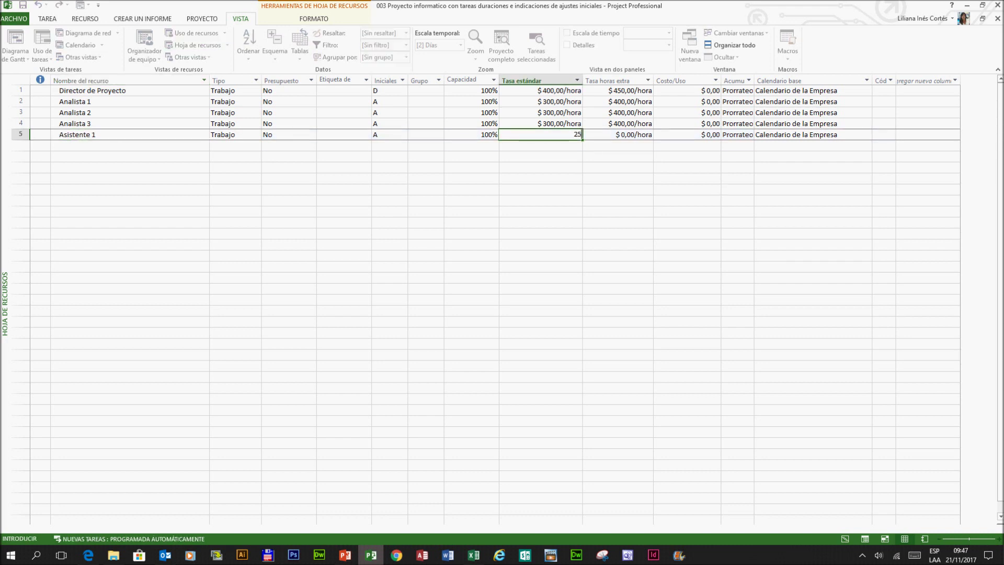
key(Return)
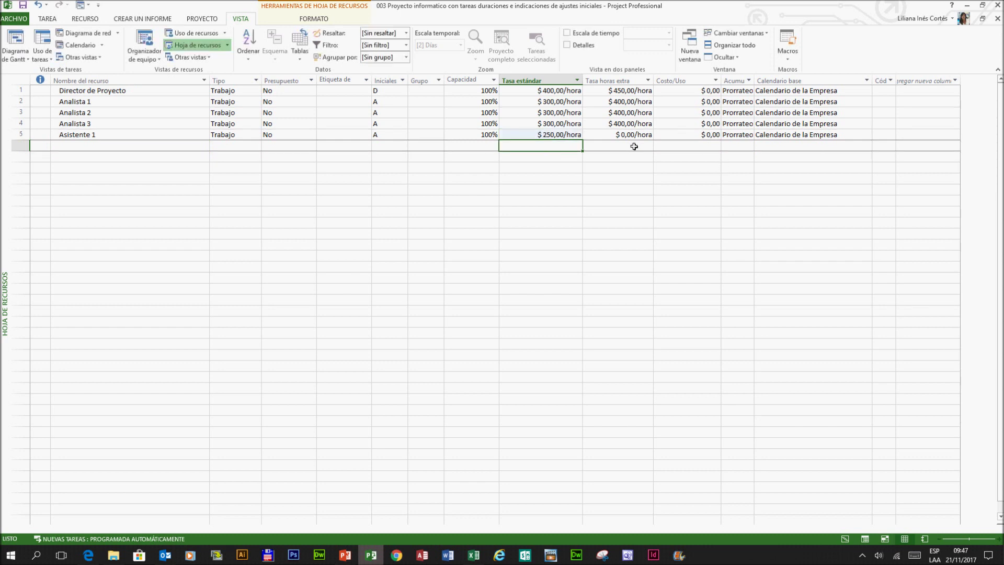
click(634, 137)
text(300)
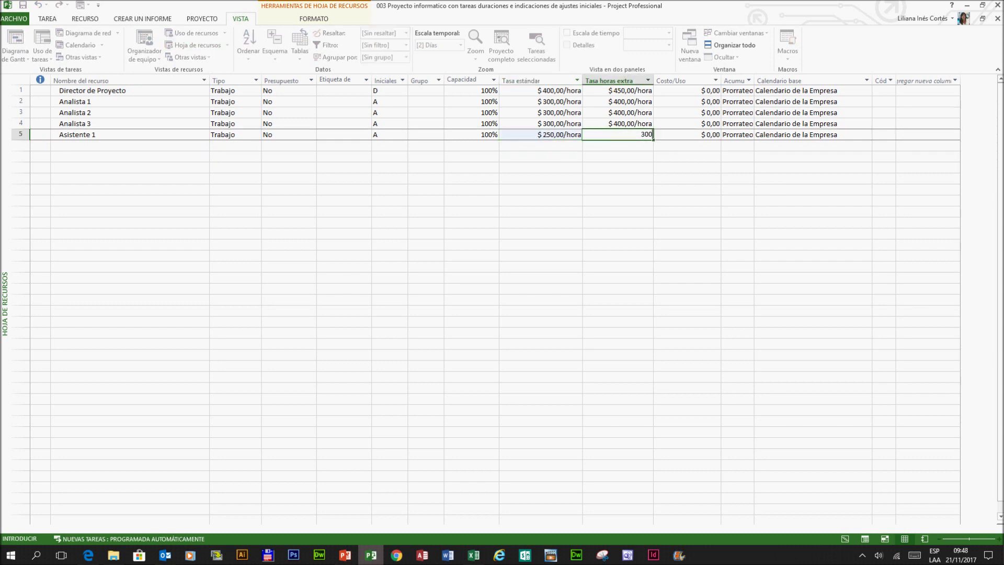
key(Return)
Copy the Asistente 1 resource into the next two rows and rename the first copy "Asistente 2".
drag(134, 137, 655, 167)
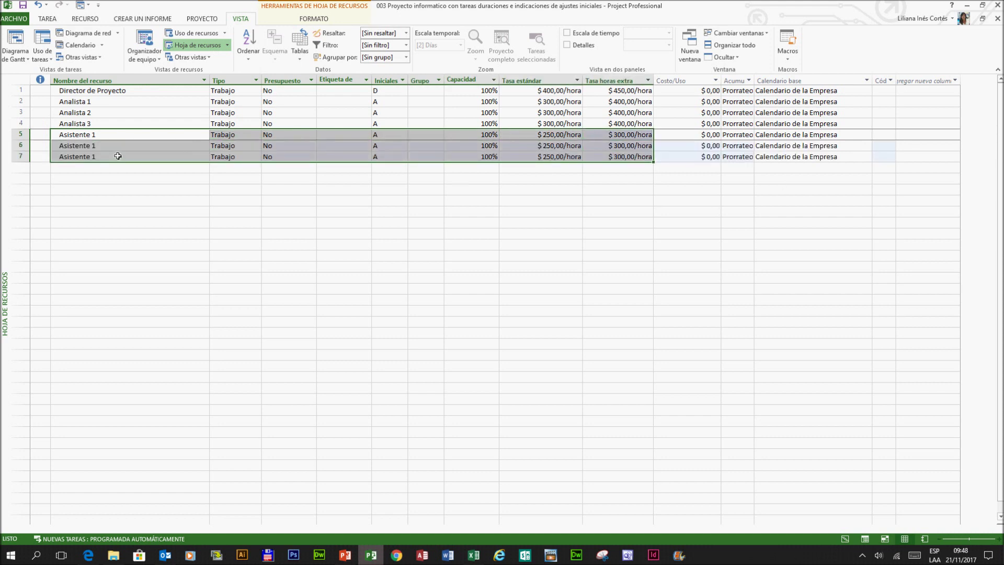
click(100, 149)
click(99, 146)
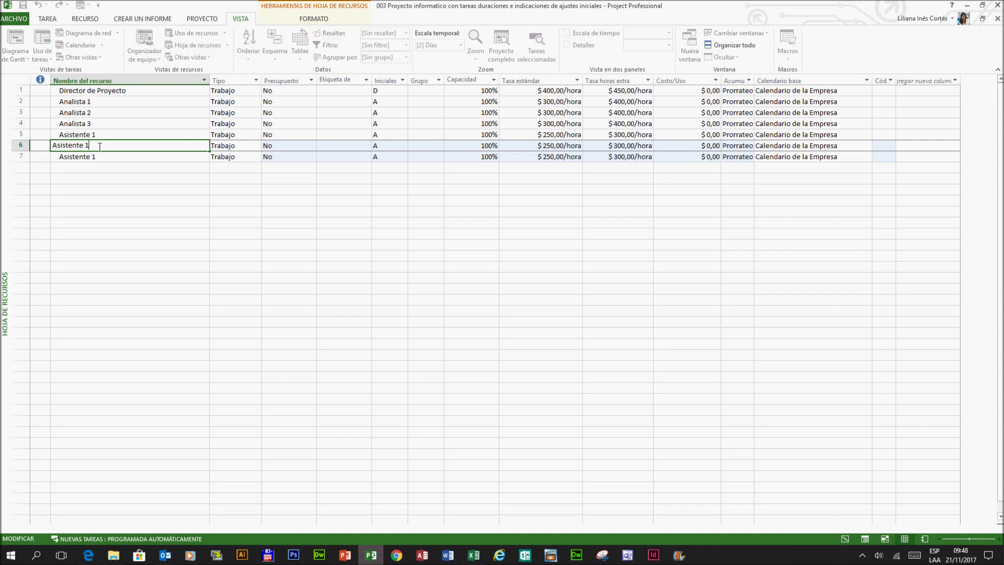
text(2)
key(Return)
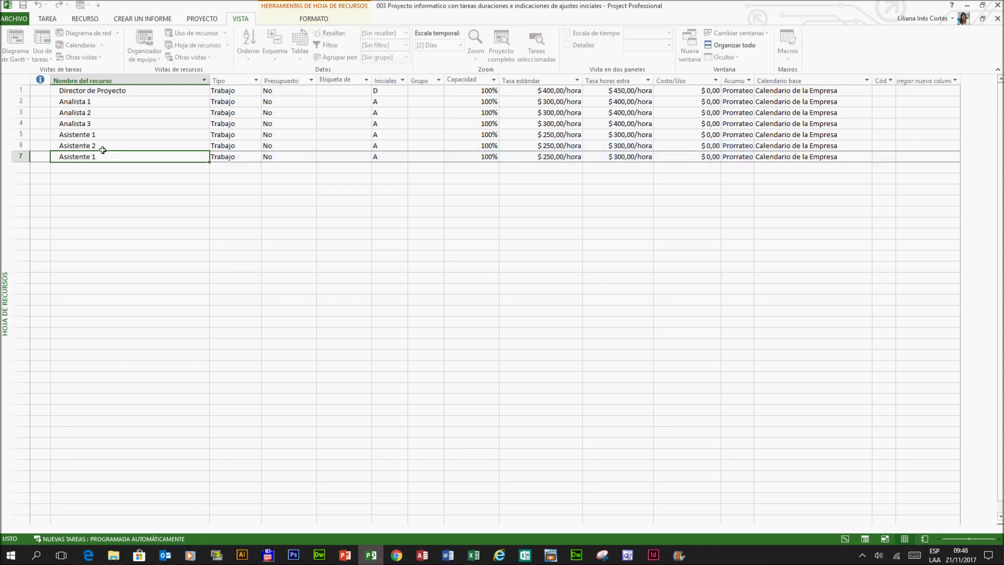
Rename the remaining copy of Asistente 1 in row 7 as "Asistente 3".
key(F2)
key(BackSpace)
text(3)
key(Return)
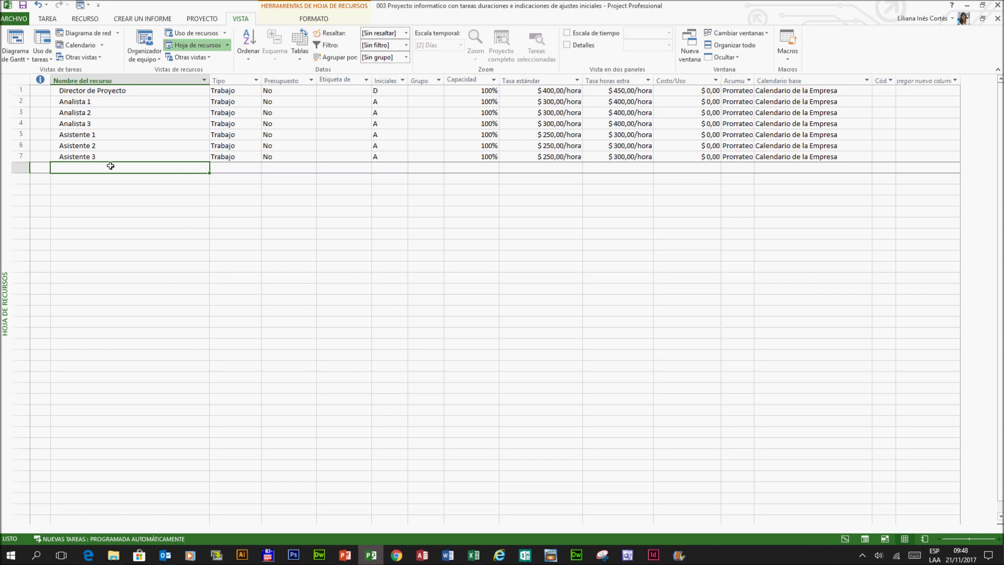
Add a resource named "PC" below Asistente 3 and set its type to Material.
text(PC)
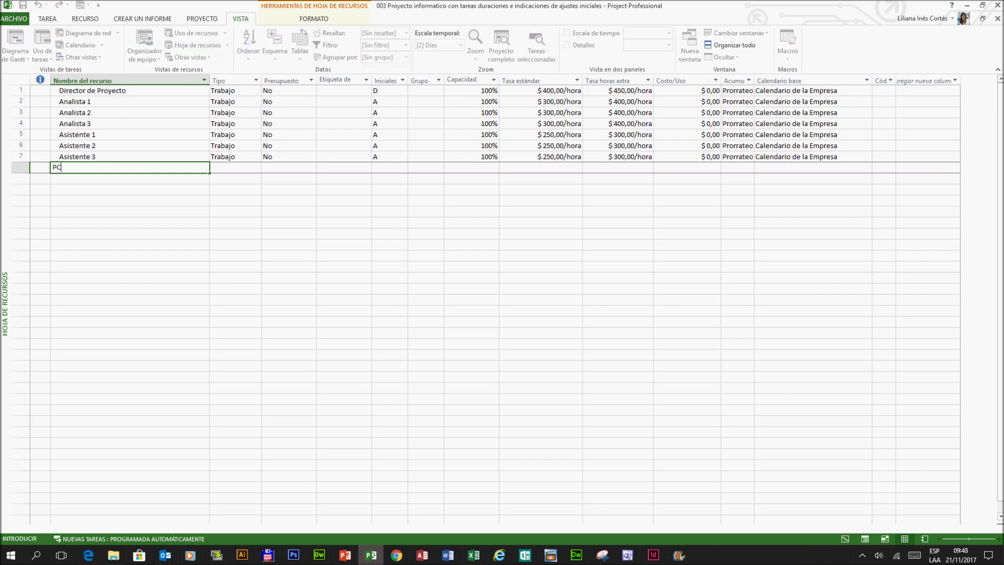
key(Tab)
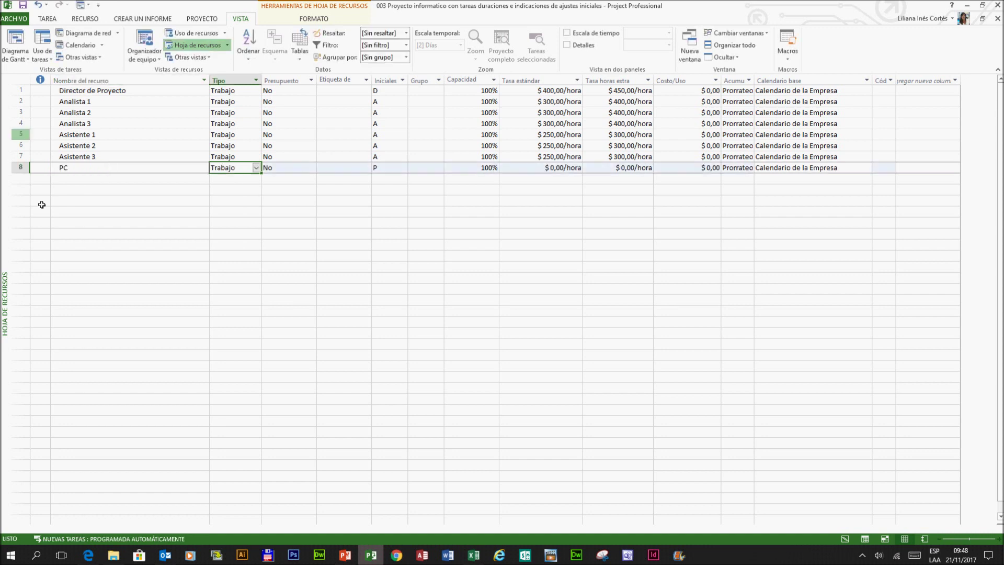
click(258, 168)
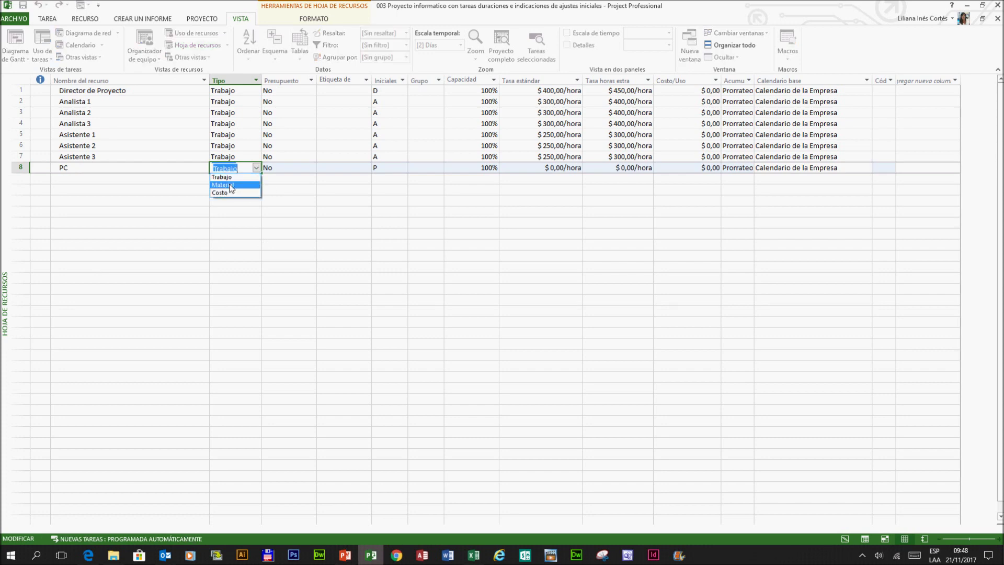
click(231, 186)
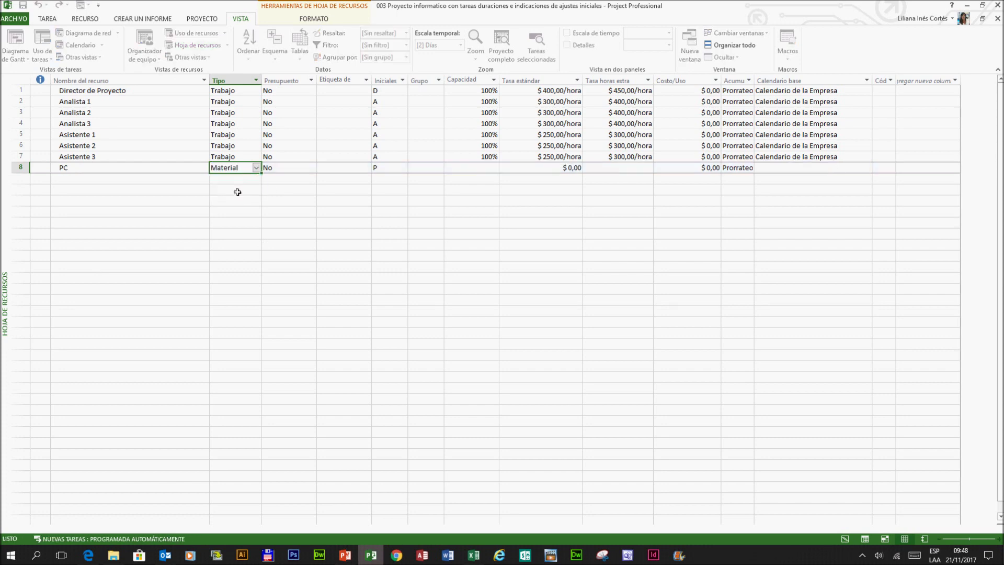
Enter "Unidades" as the material label of the PC resource.
click(472, 86)
click(469, 168)
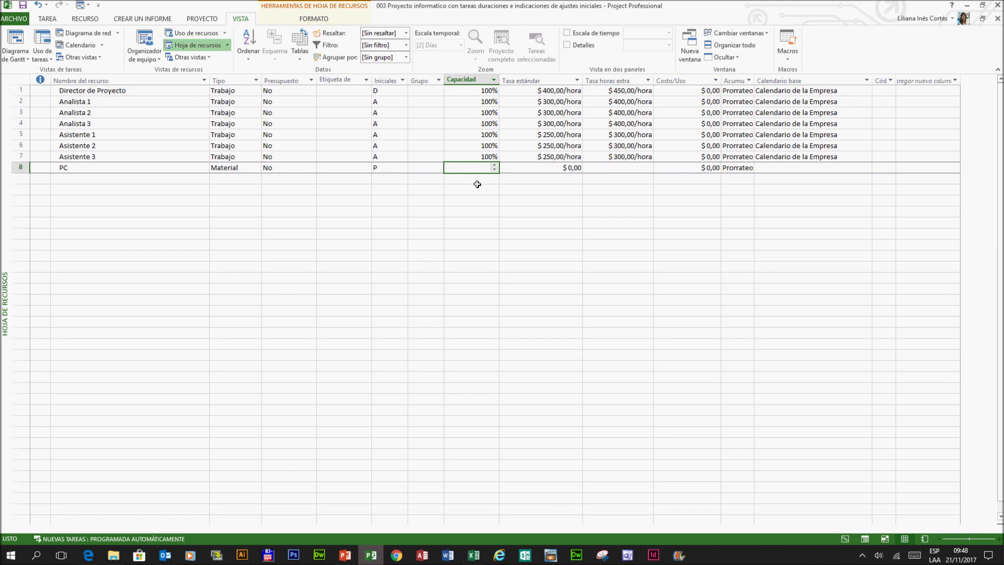
click(531, 174)
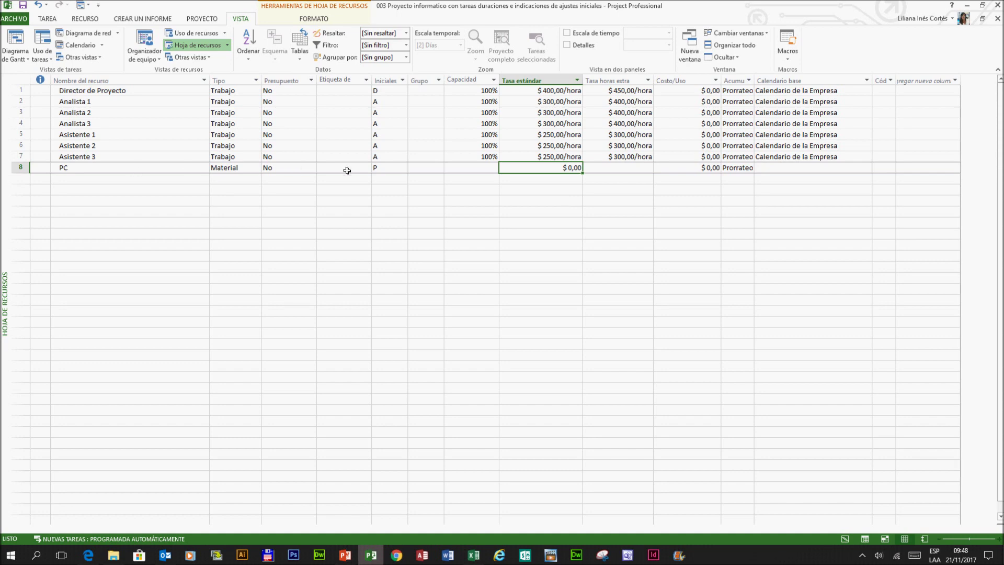
click(352, 87)
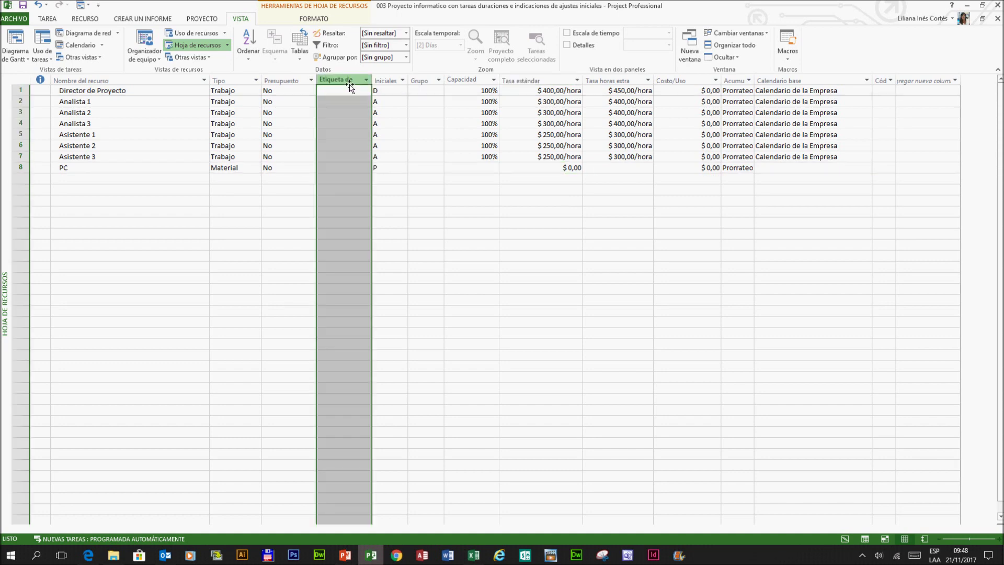
click(340, 168)
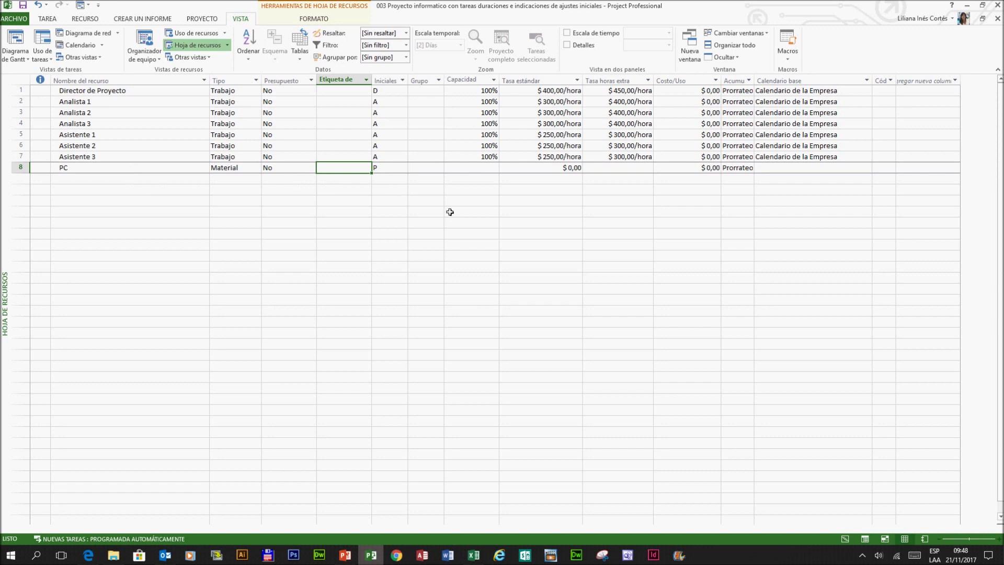
text(Unidades)
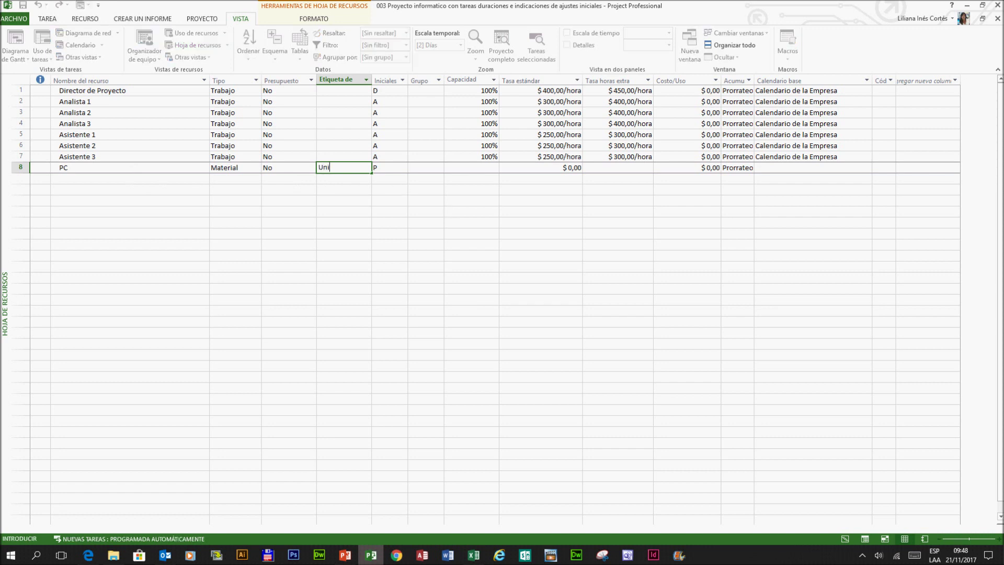
key(Tab)
Set the standard rate of the PC resource to 8500.
key(Tab)
key(Tab)
key(Tab)
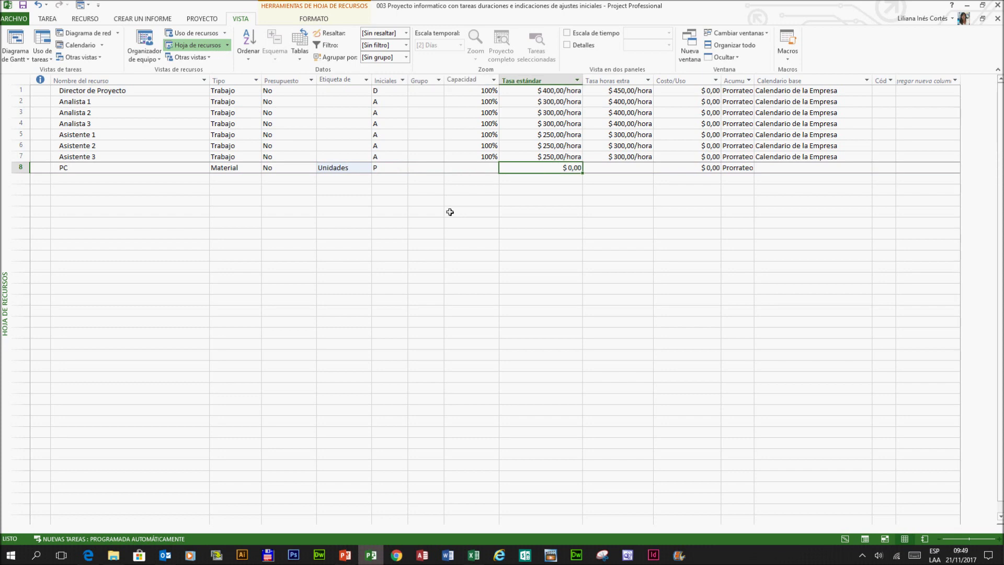
text(8500)
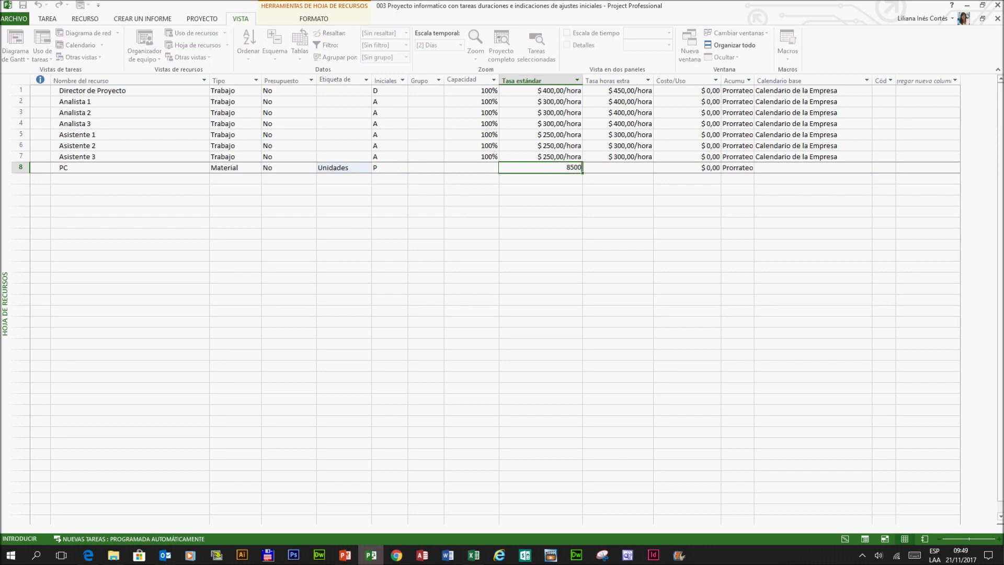
key(Return)
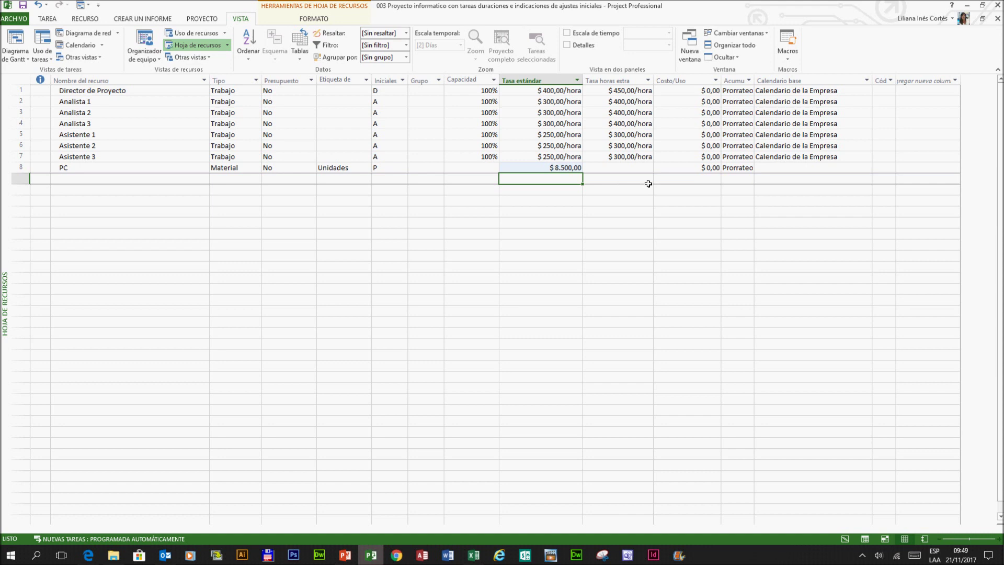
Set the cost per use of the PC resource to 100.
click(631, 173)
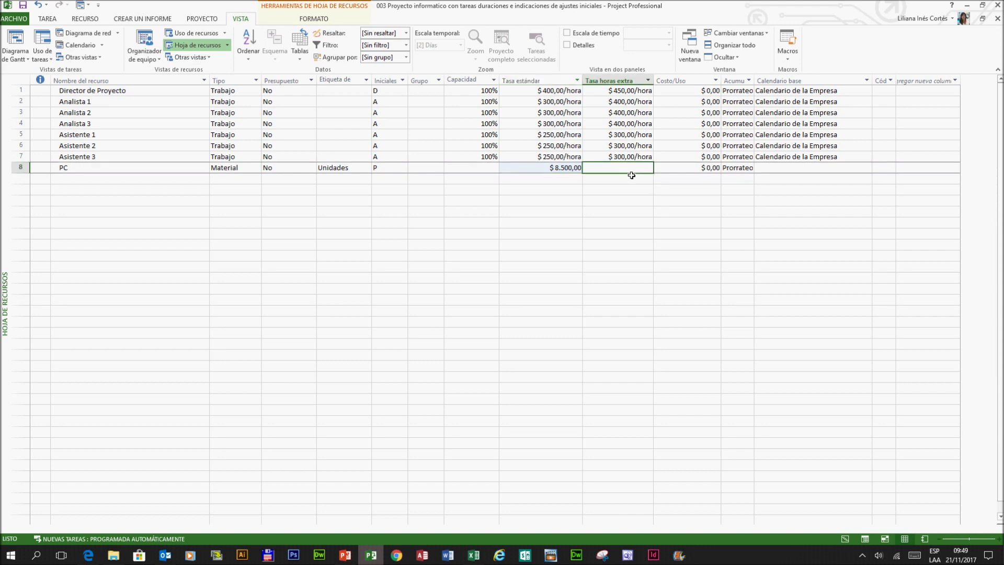
key(Tab)
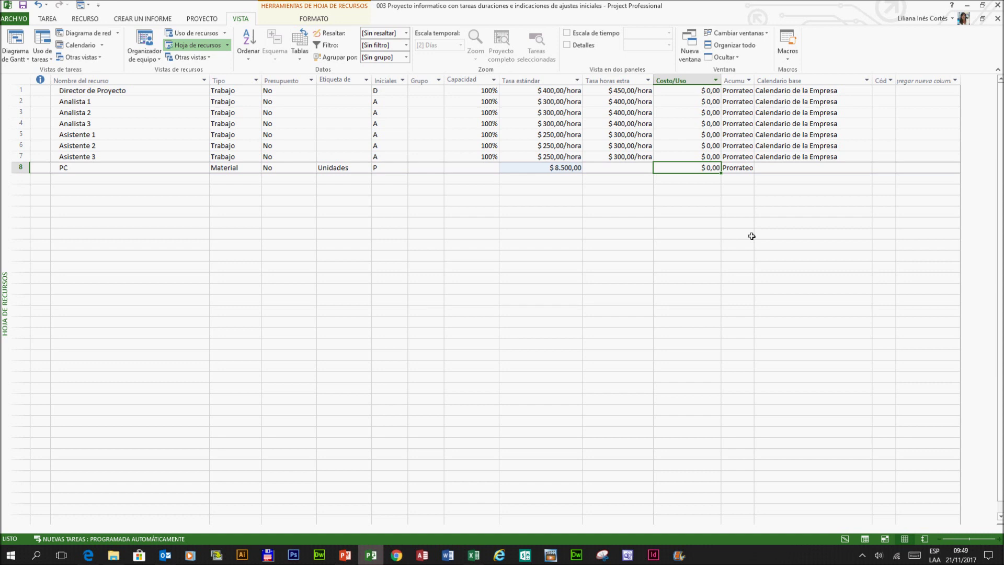
text(100)
key(Return)
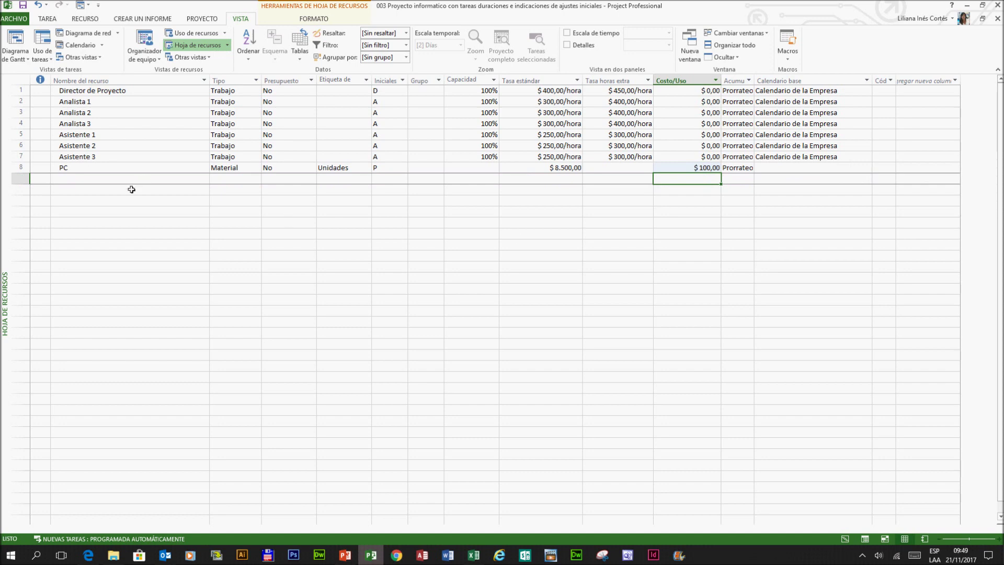
Add a resource named "Impresoras" in the row below PC and set its type to Material.
click(158, 181)
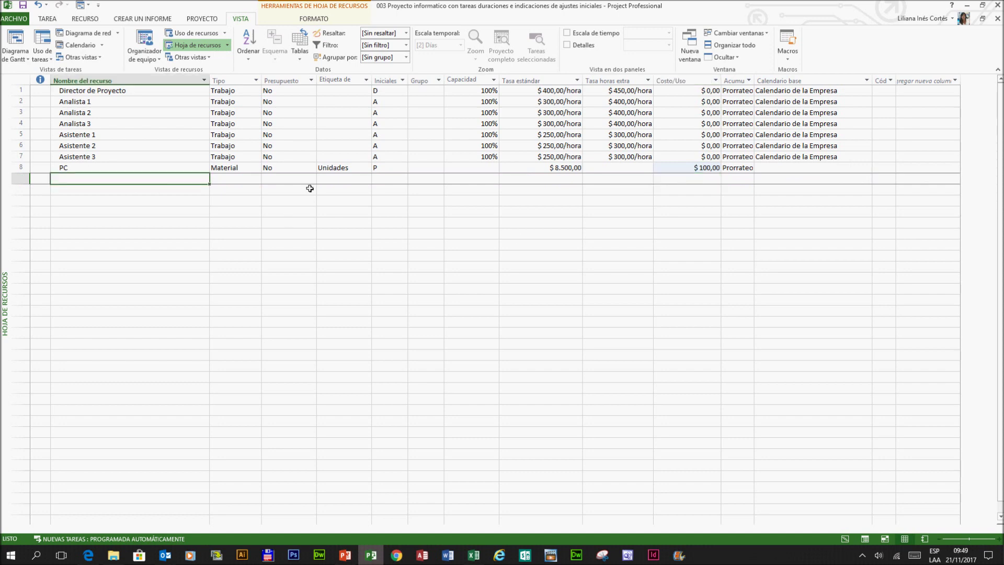
text(Im)
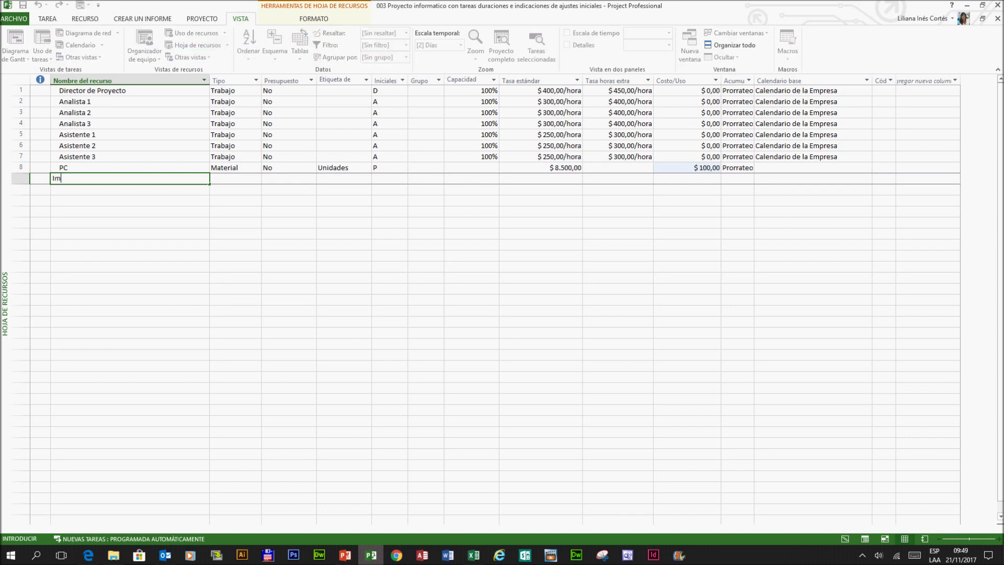
text(presoras)
key(Tab)
text(m)
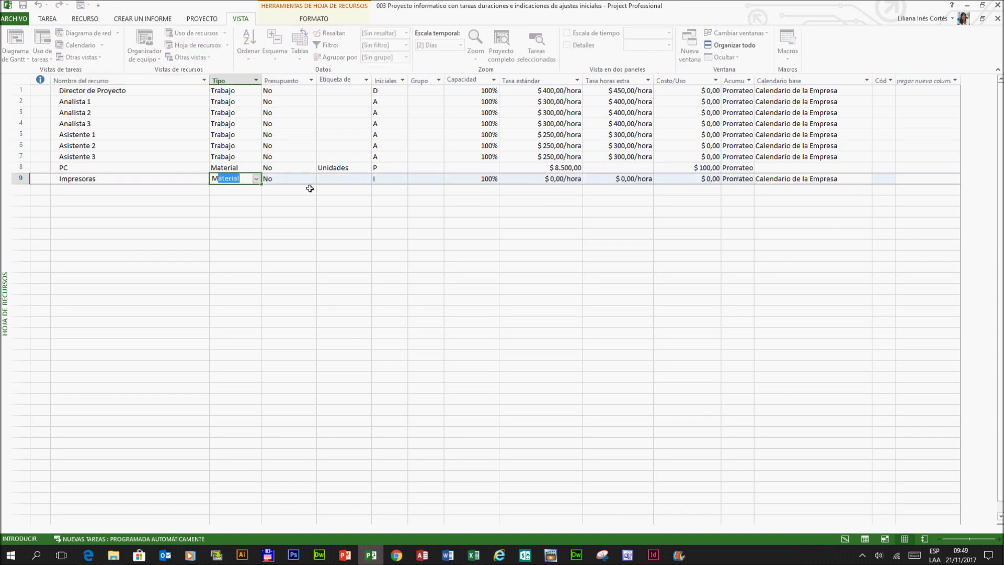
key(Tab)
Give the Impresoras resource the material label "unidades" and a standard rate of 4500.
key(Tab)
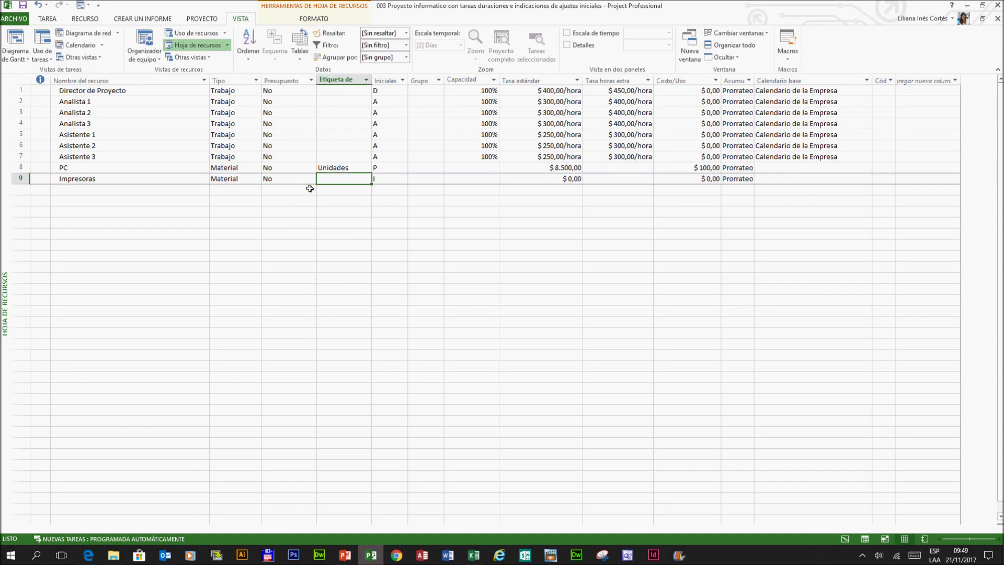
text(unidades)
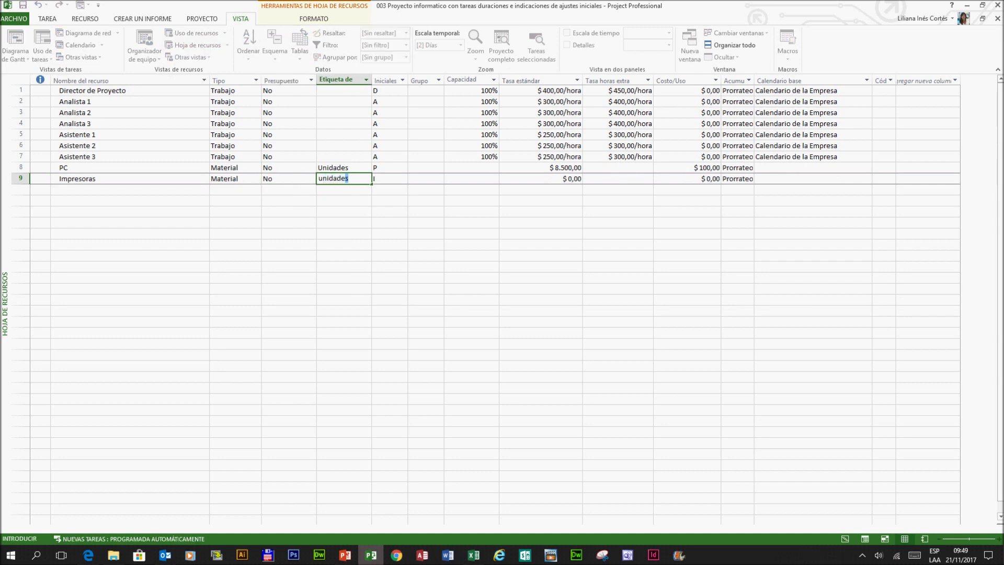
key(Tab)
key(Tab)
key(Tab)
key(Tab)
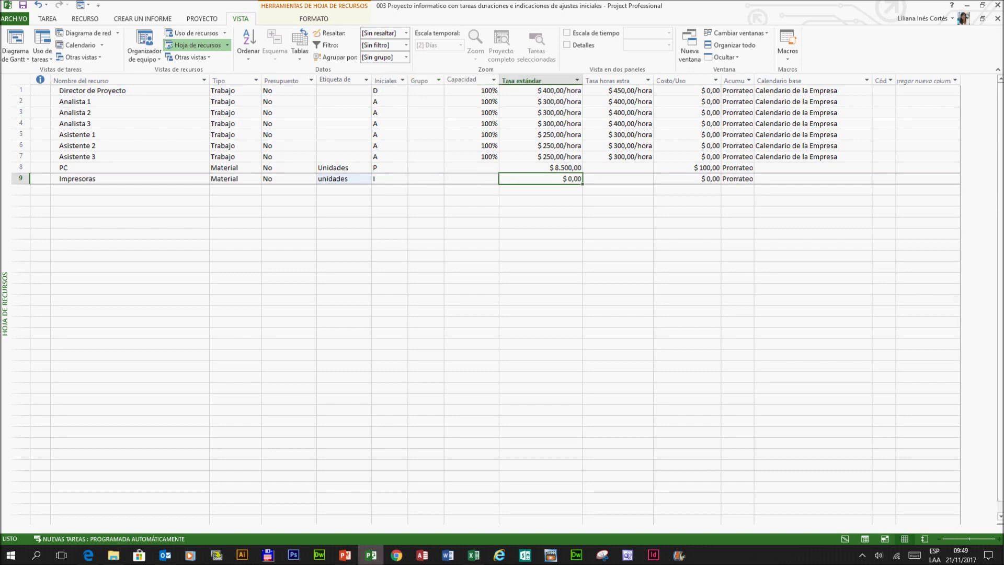
text(4500)
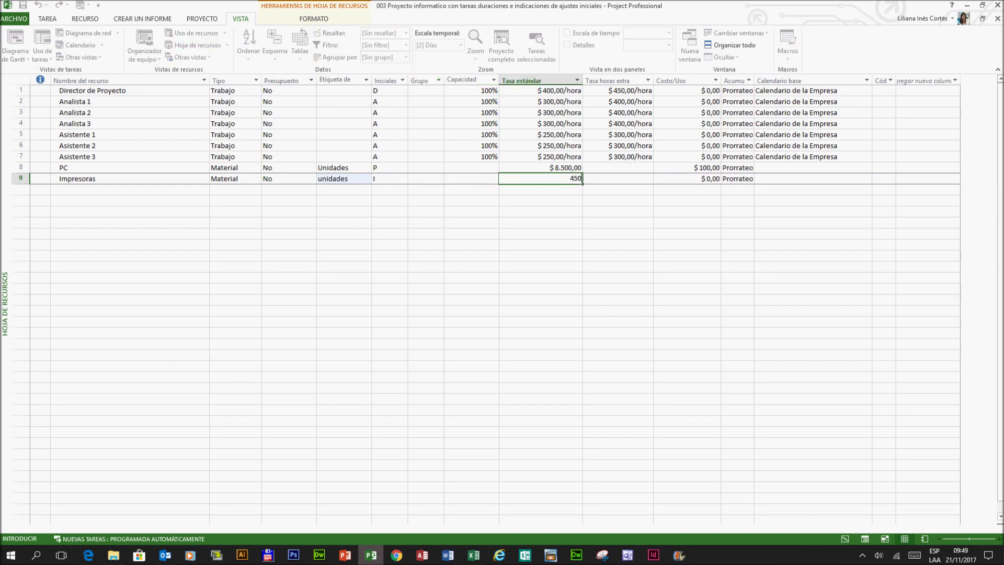
key(Return)
Set the cost per use of the Impresoras resource to 100.
key(Up)
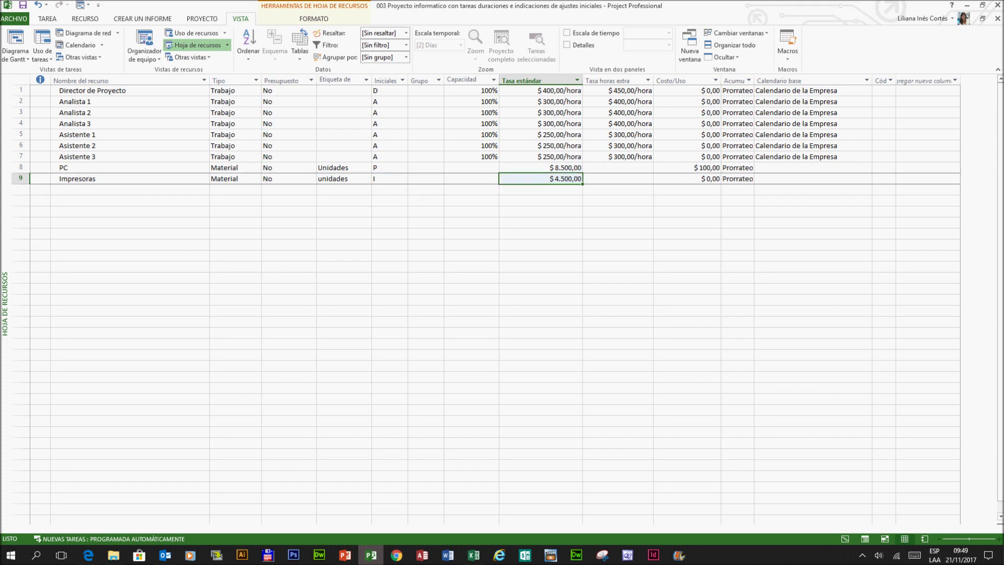
key(Right)
key(Right)
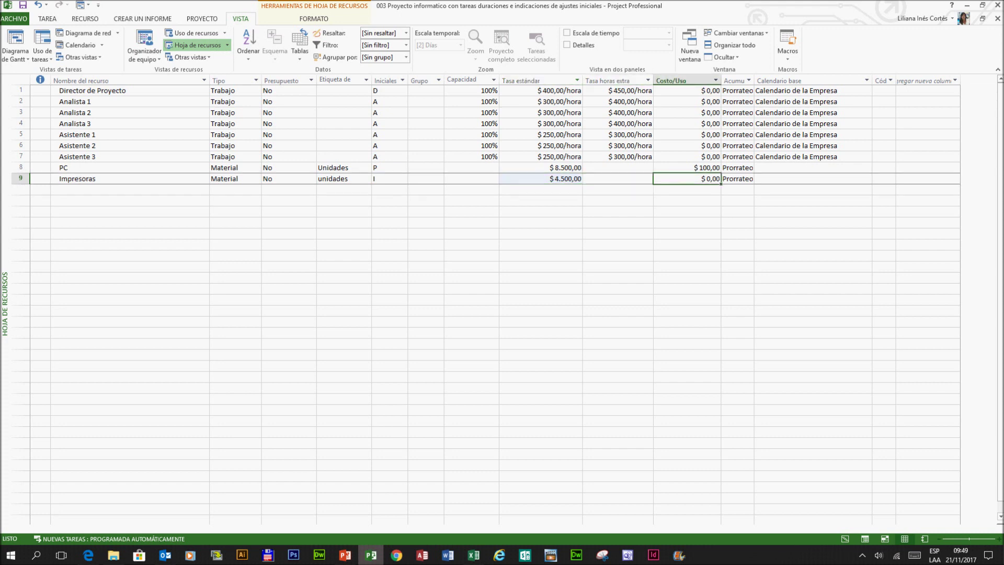
text(100)
key(Return)
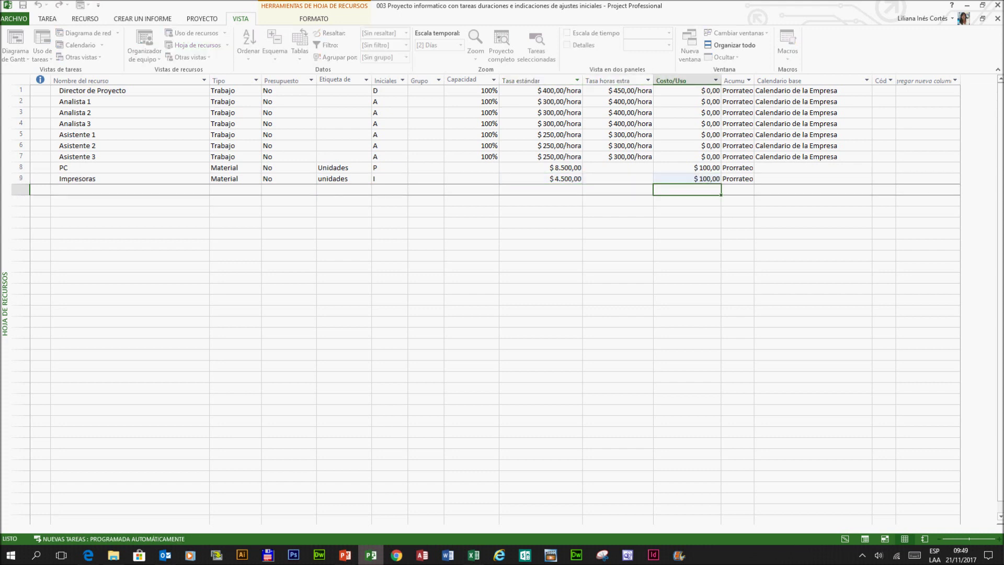
Add a resource named "Soft para registrar encuentas" in the row below Impresoras and set its type to Material.
text(Licencias)
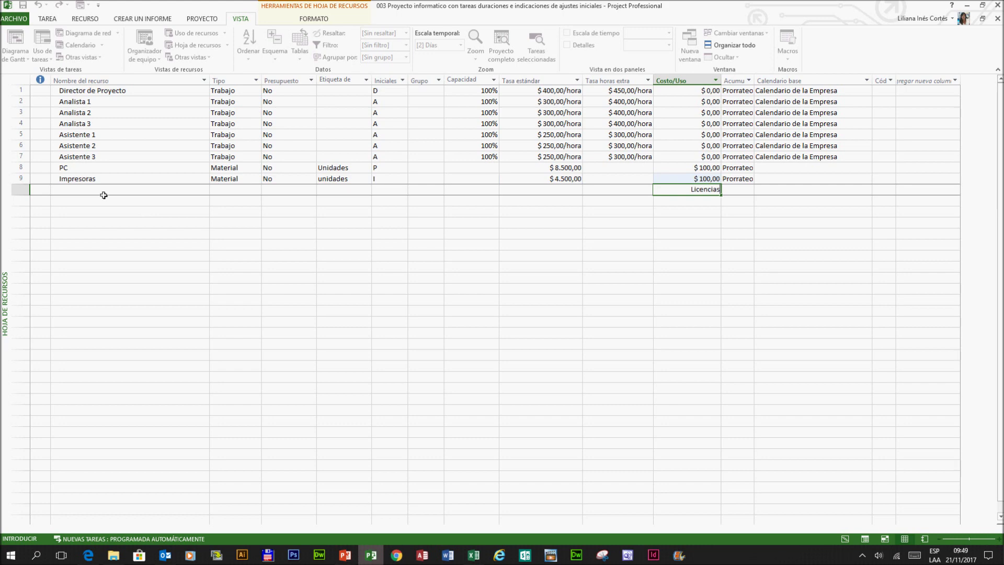
key(Escape)
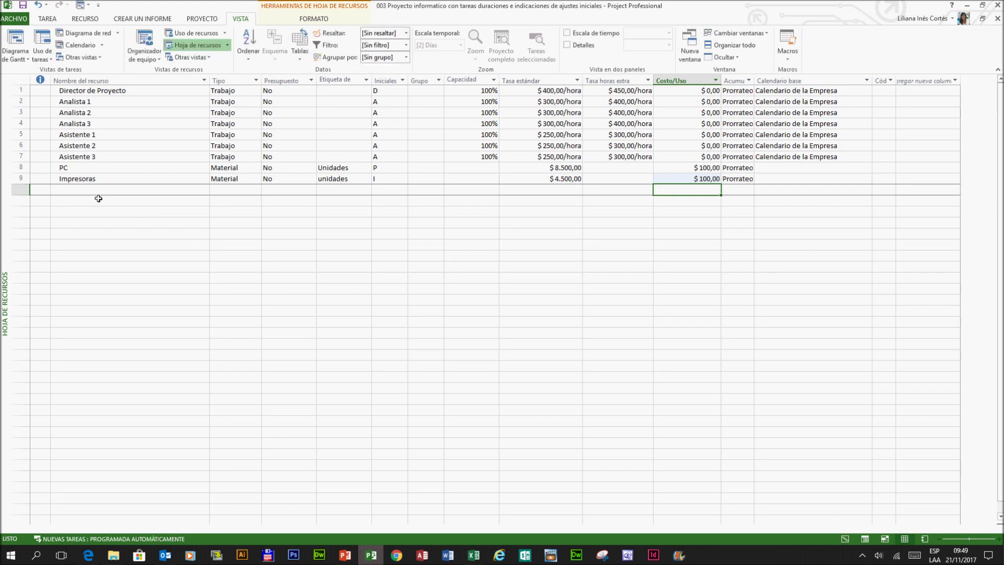
click(99, 191)
text(Sof)
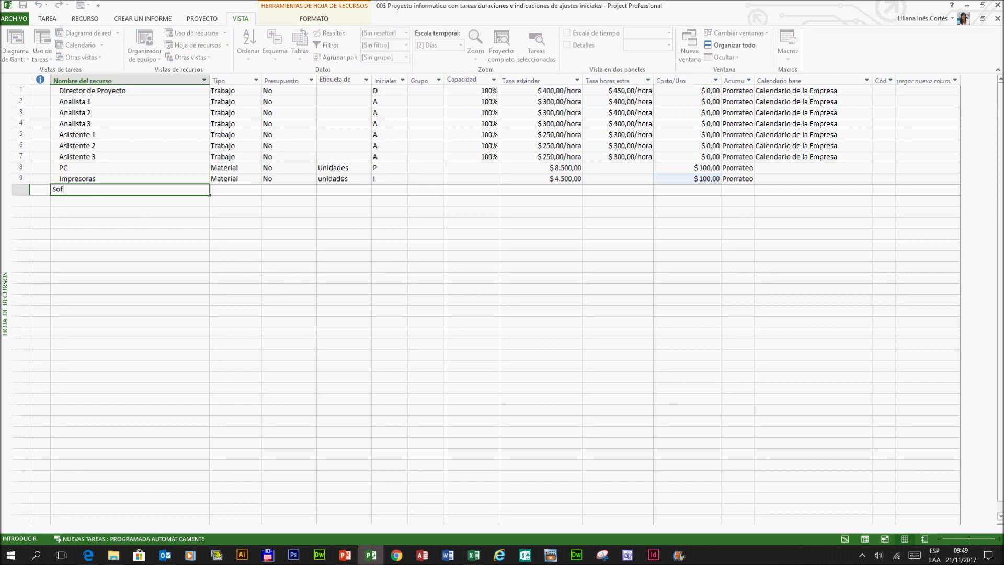
text(t para registrar encuentas)
key(Tab)
text(Material)
key(Tab)
Give the "Soft para registrar encuentas" resource the material label "Licencia" and a standard rate of 2000.
key(Tab)
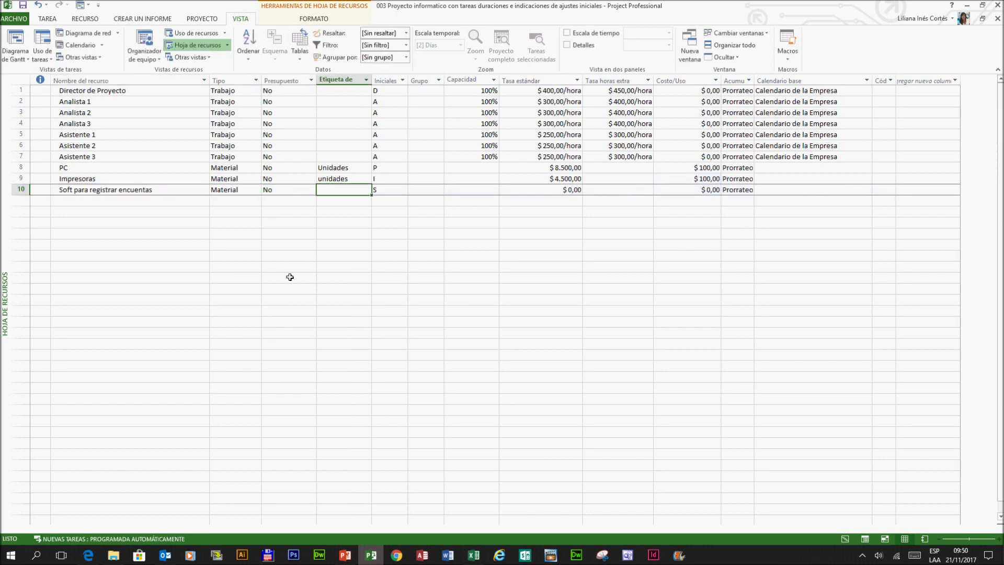
text(Licencia)
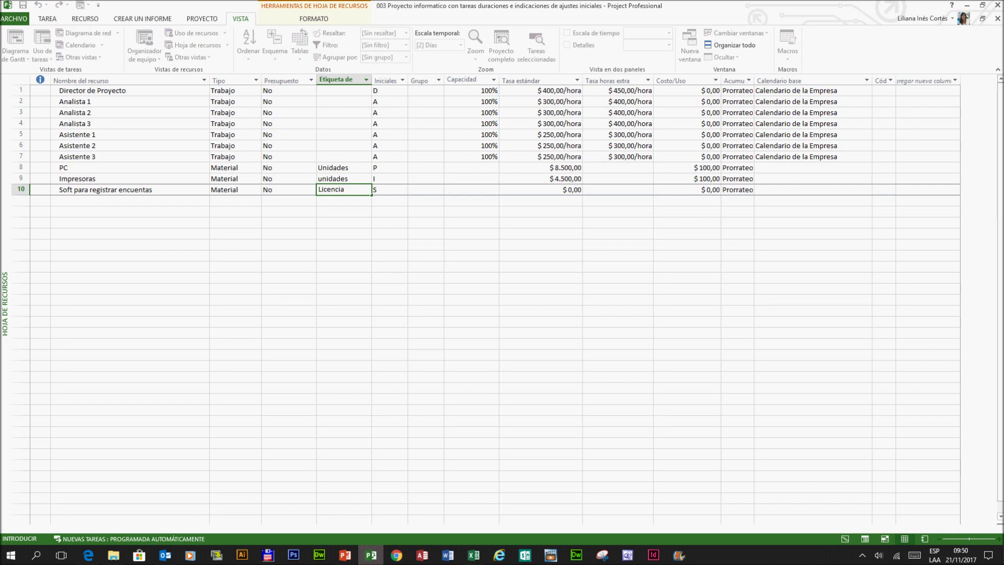
key(Tab)
key(Tab)
key(Tab)
key(Tab)
text(2.00)
text(0)
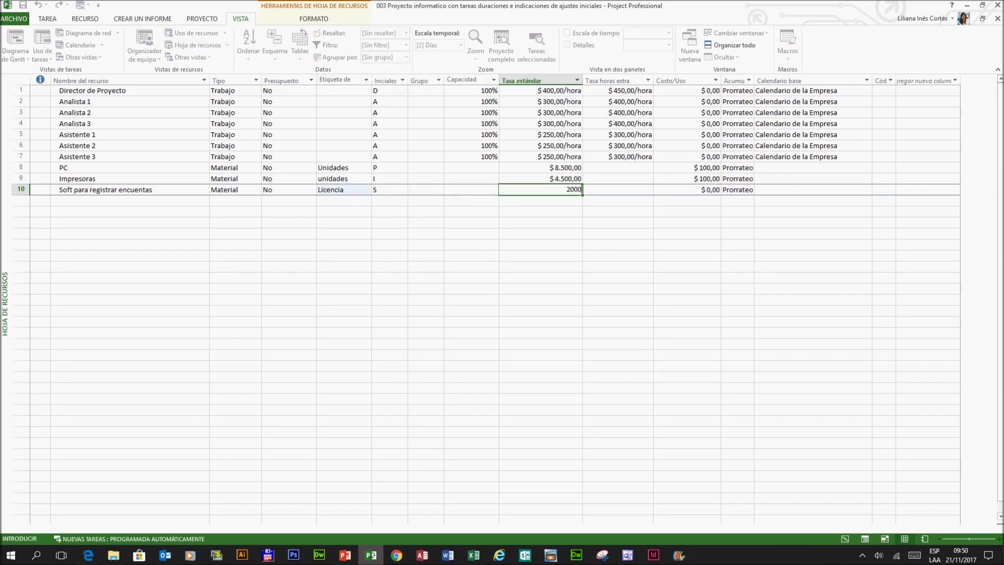
key(Tab)
key(Tab)
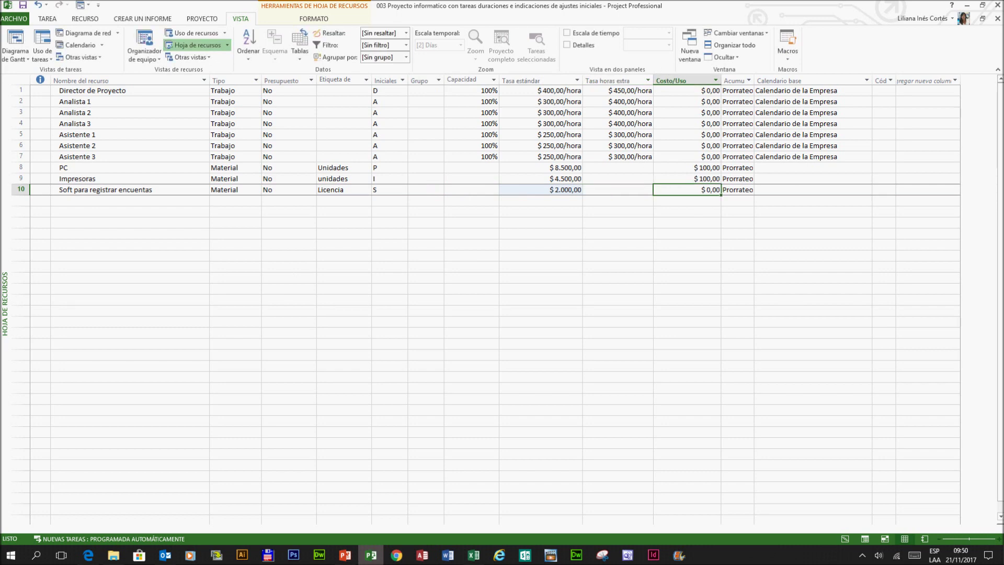
Add a resource named "Soft de mantenimiento" in the next empty row and set its type to Material.
key(Return)
key(Left)
key(Left)
key(Left)
key(Left)
key(Left)
key(Left)
key(Left)
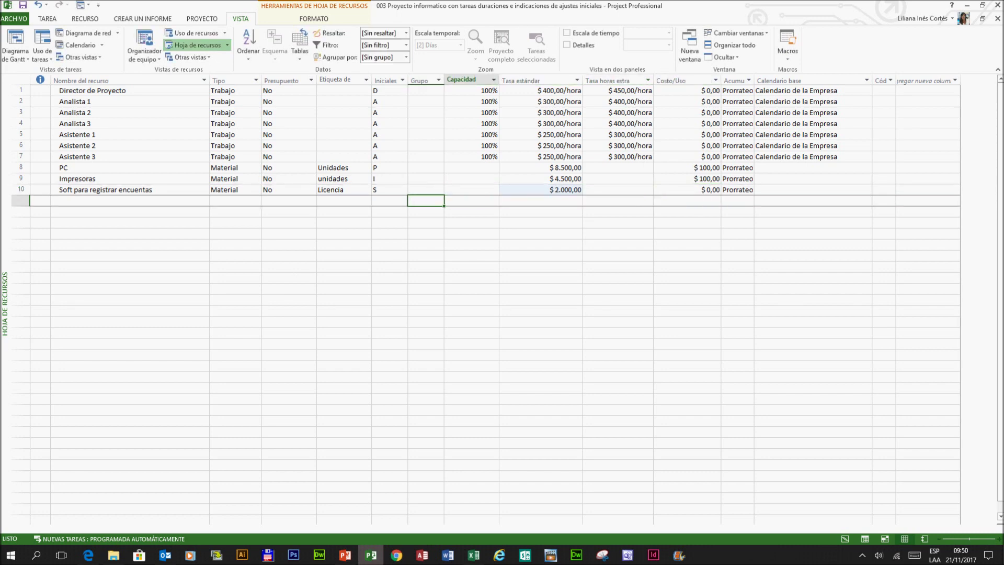
key(Left)
key(Left)
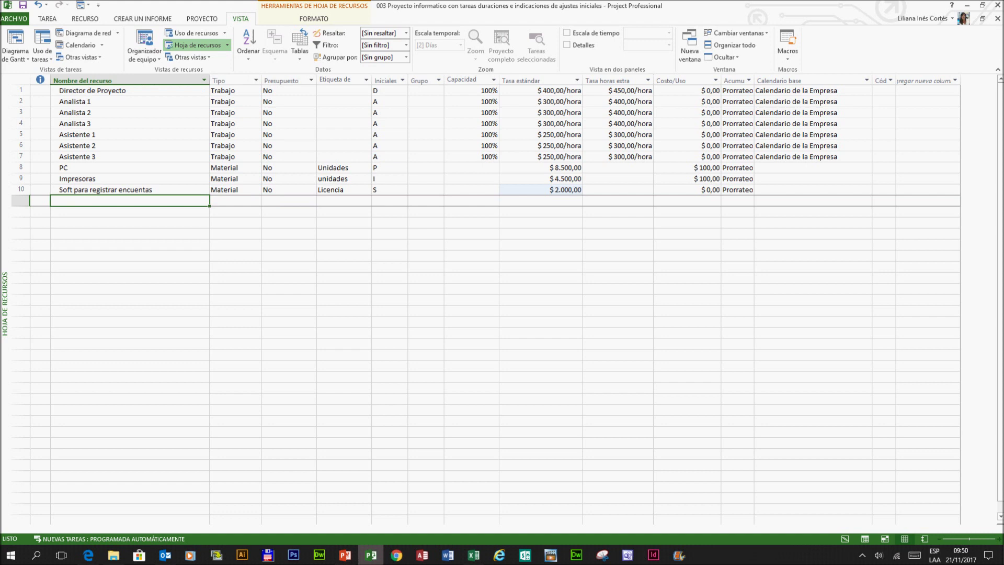
text(Soft)
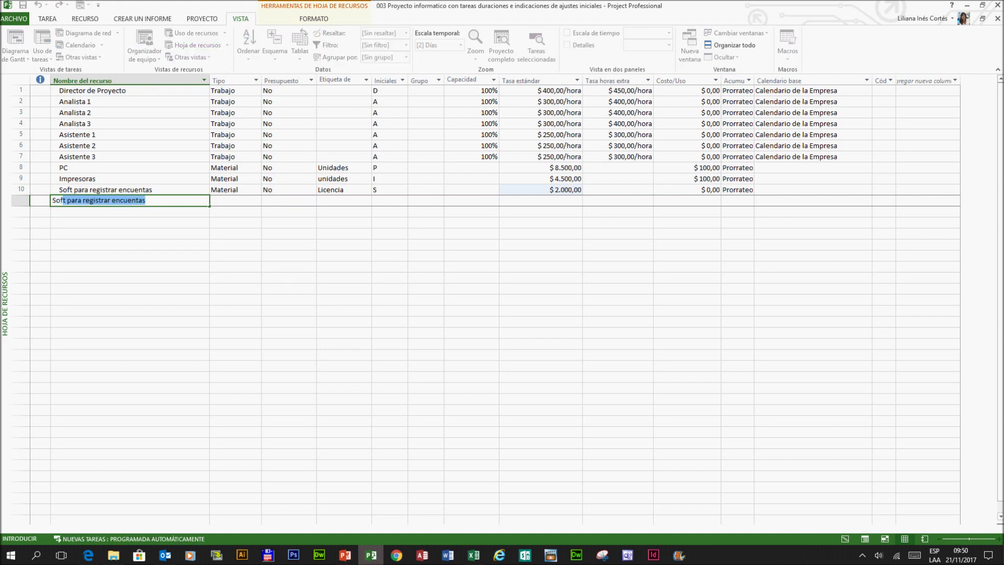
text( de manten)
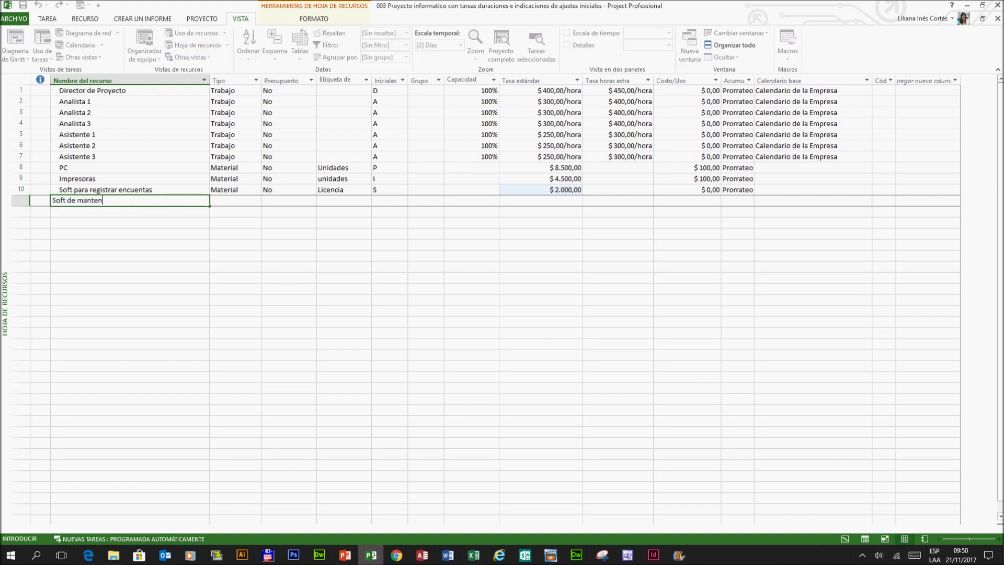
text(imiento)
key(Tab)
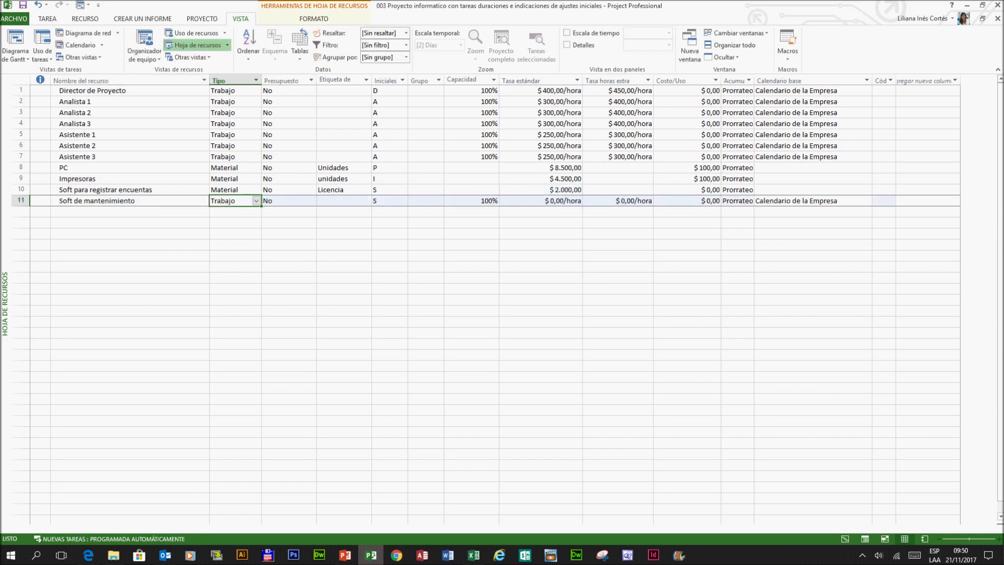
text(Material)
key(Tab)
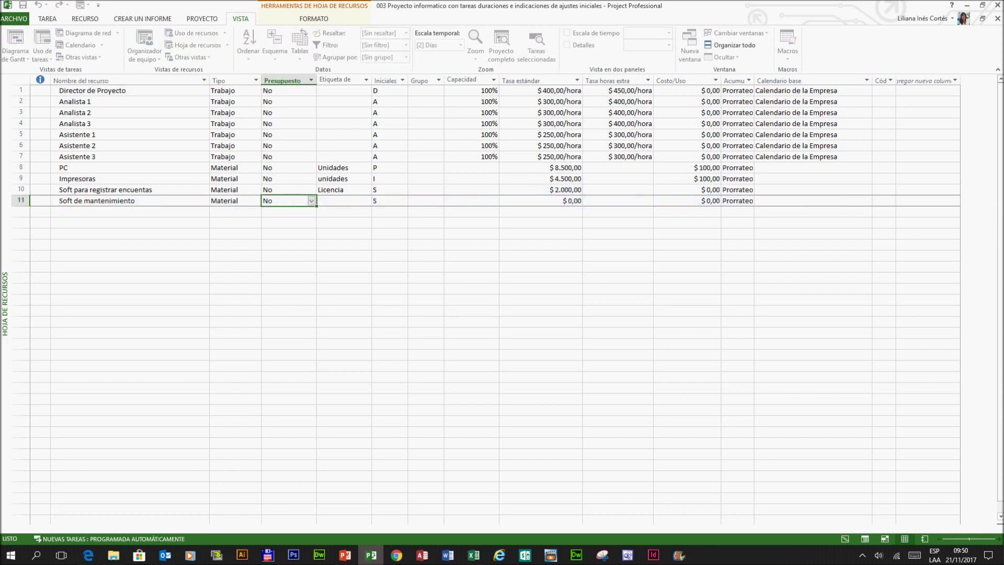
Give the "Soft de mantenimiento" resource the material label "Licencias" and a standard rate of 1500.
key(Tab)
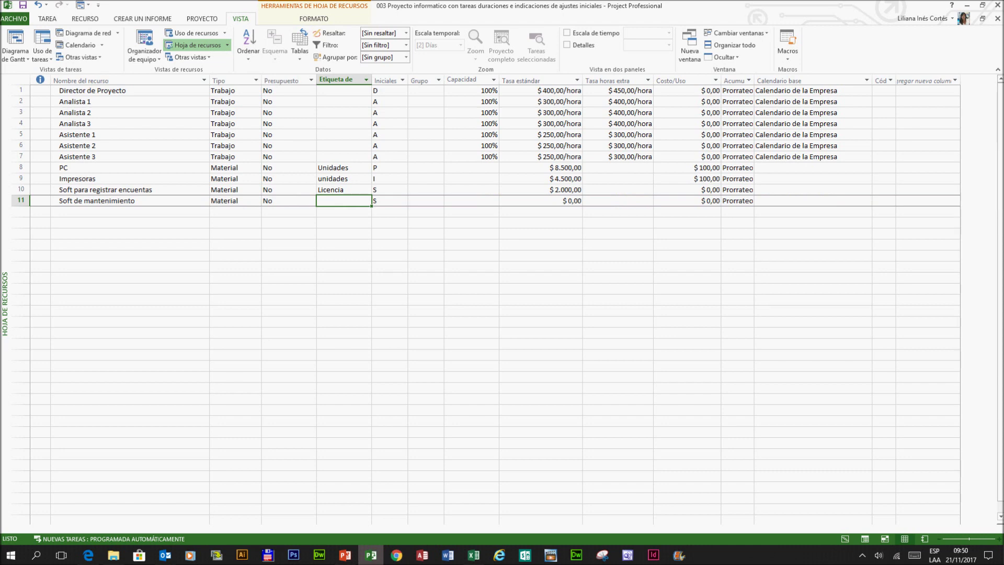
text(Licencia)
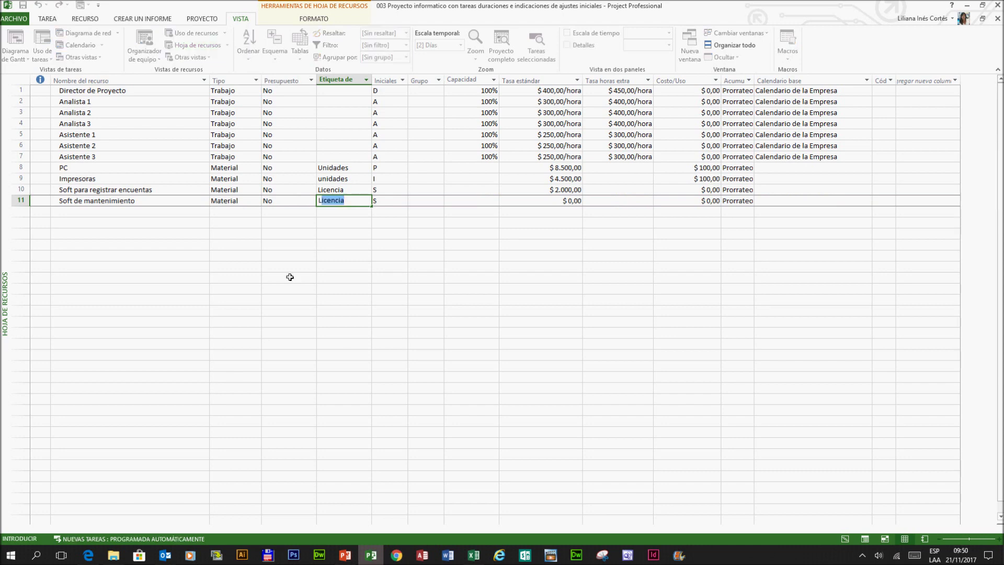
text(s)
key(Tab)
key(Tab)
key(Tab)
key(Tab)
text(1500)
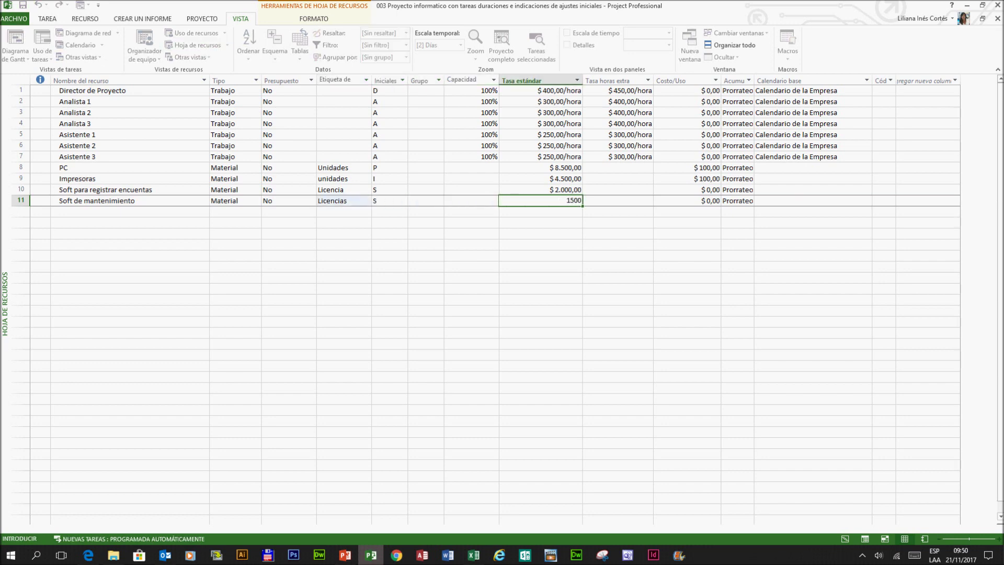
key(Return)
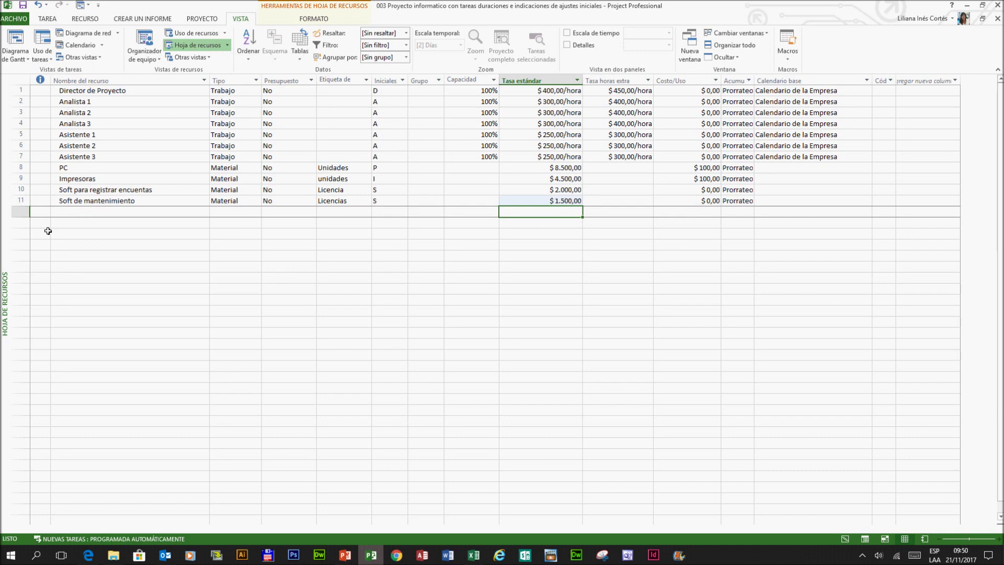
Add a resource named "Viaticos" in the row below "Soft de mantenimiento" and set its type to Costo.
click(70, 215)
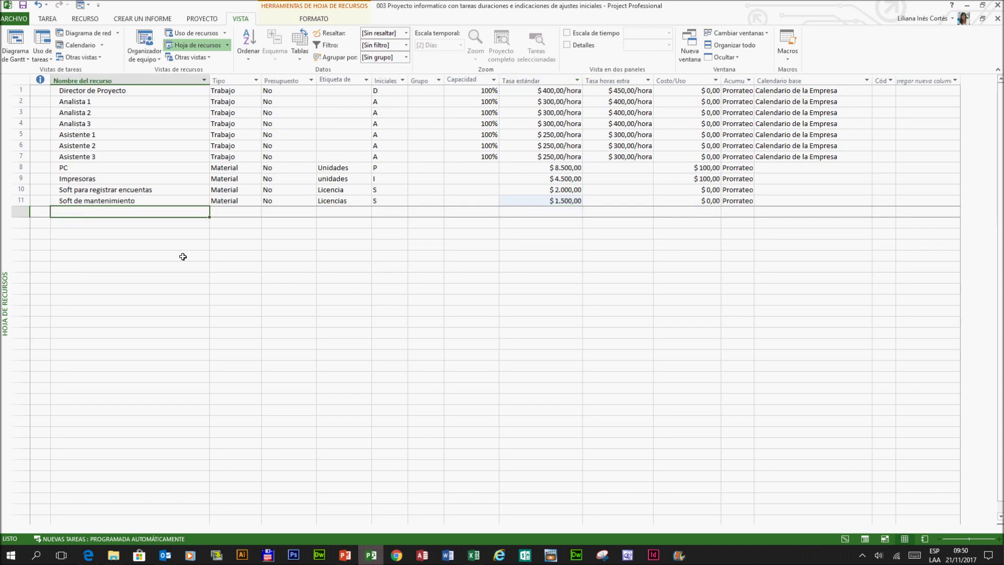
text(Via)
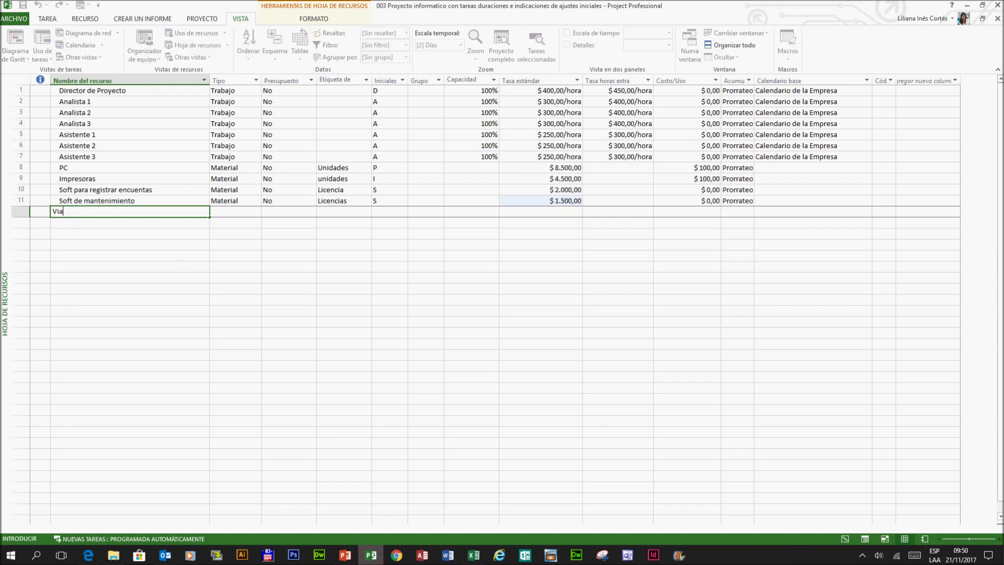
text(ticos)
key(Tab)
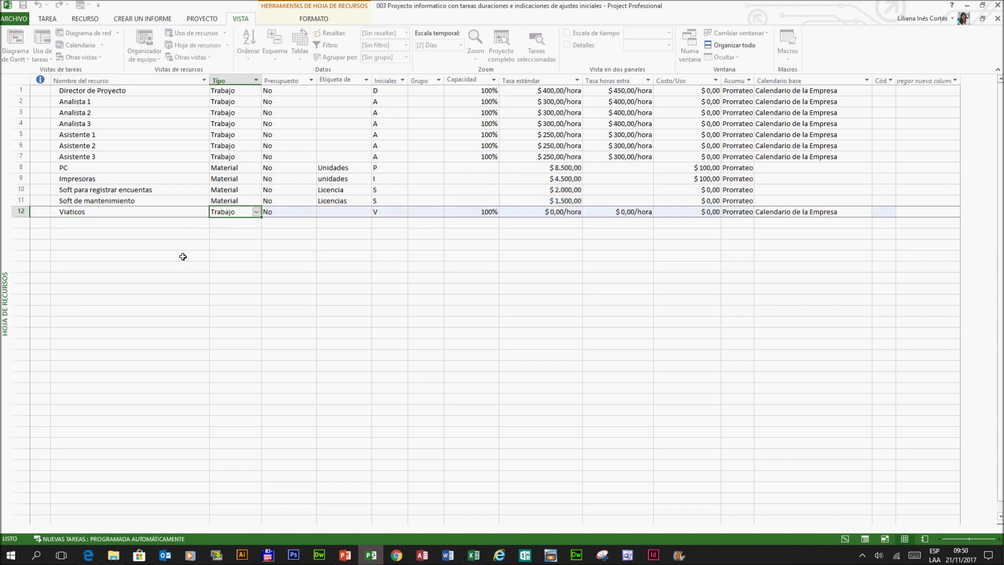
click(256, 212)
click(243, 237)
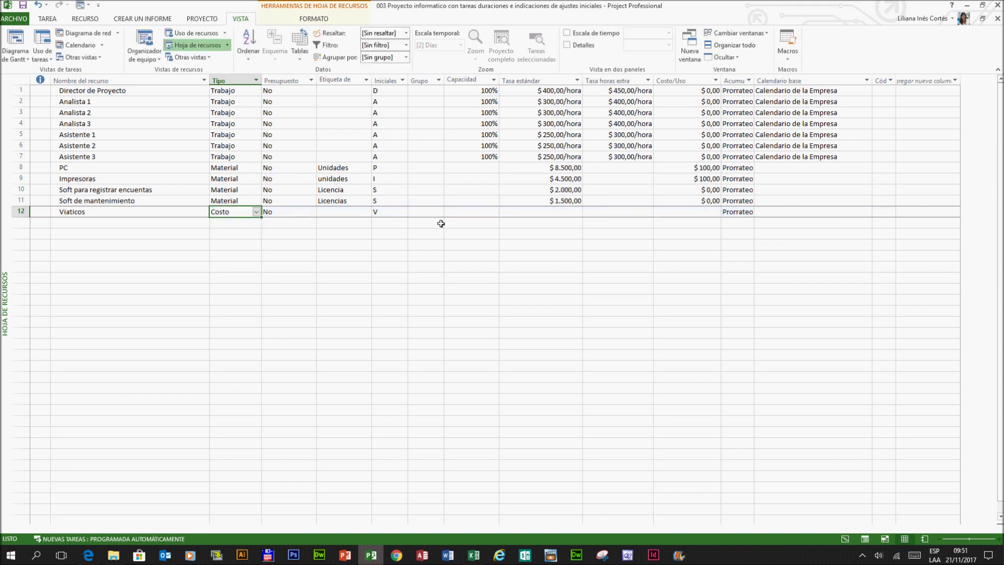
click(346, 215)
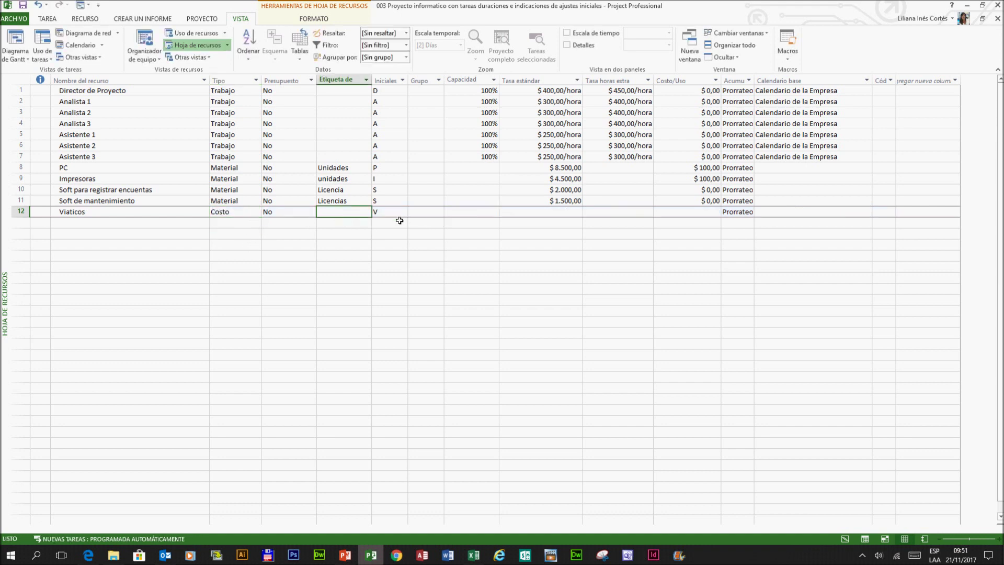
click(430, 214)
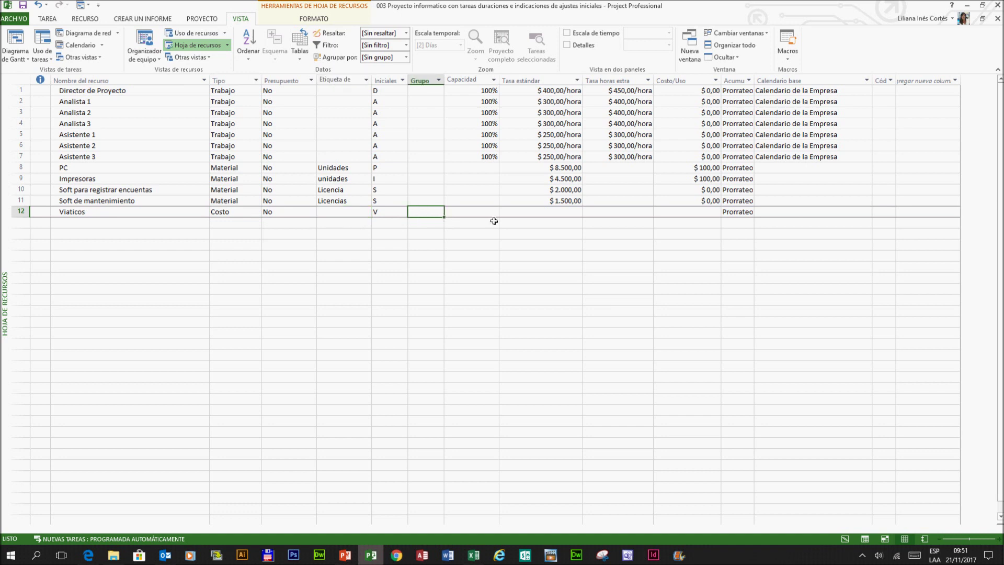
click(553, 217)
click(635, 222)
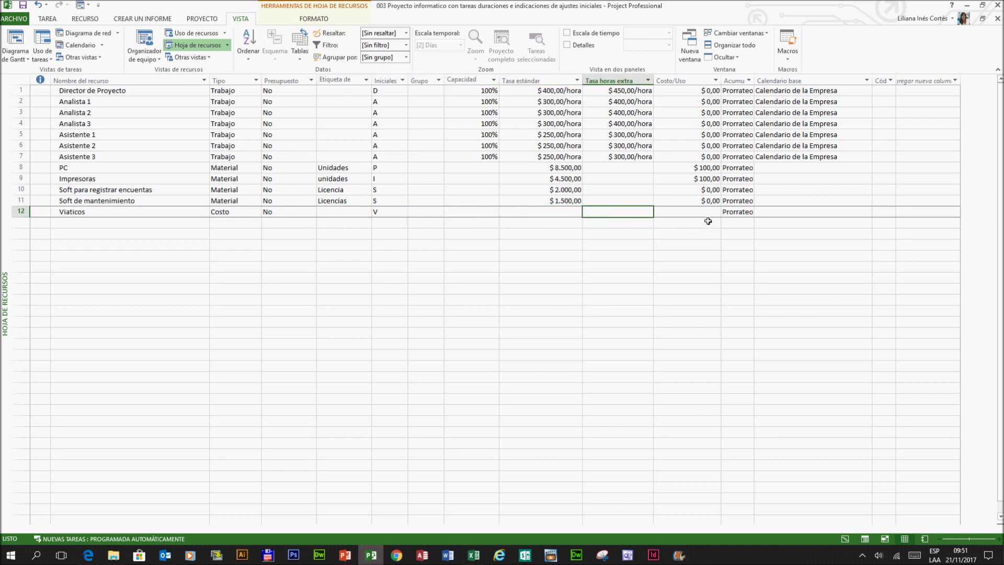
click(709, 222)
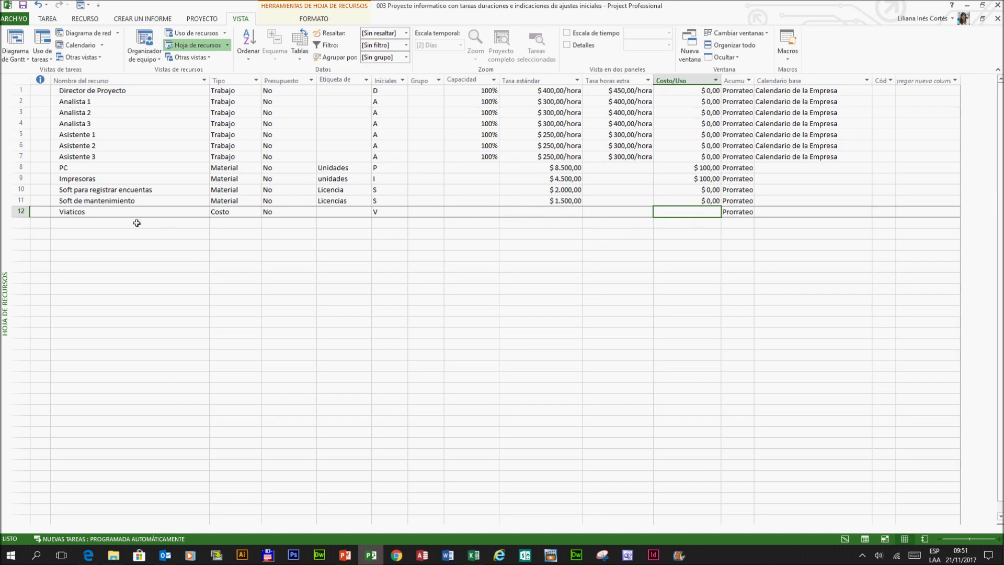
click(93, 216)
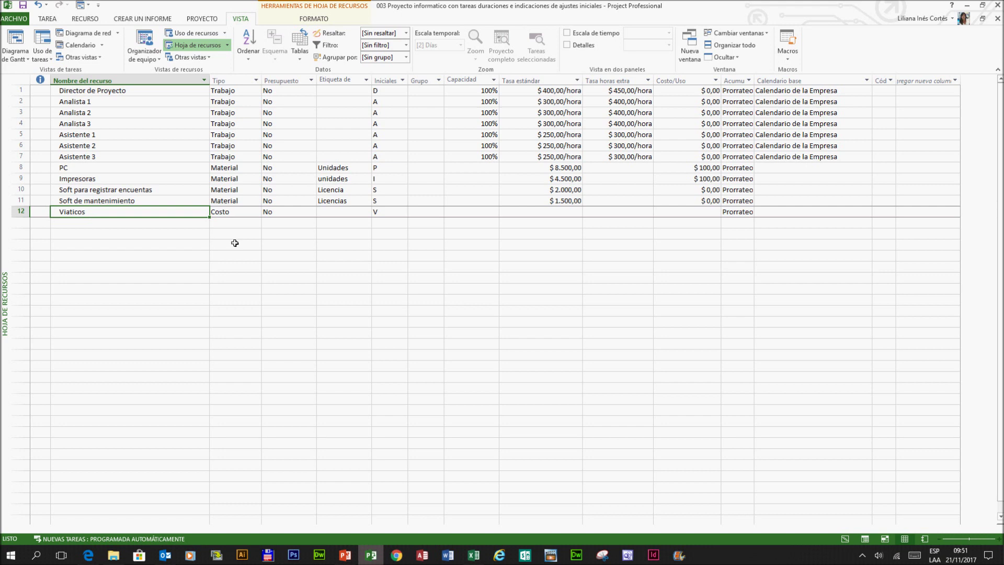
Add a resource named "Viajes" in the row below Viaticos and set its type to Costo.
click(112, 226)
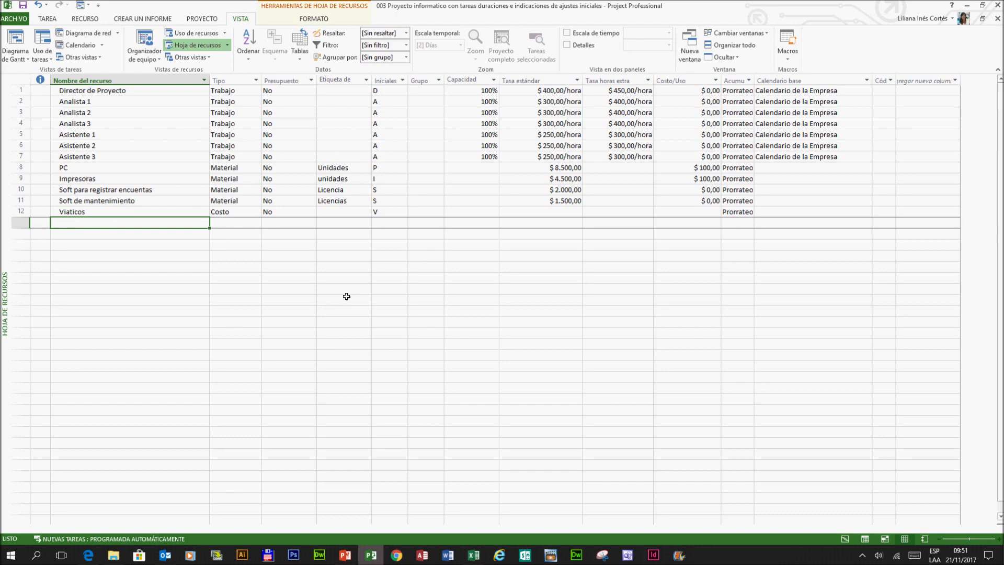
text(Viajes)
key(Tab)
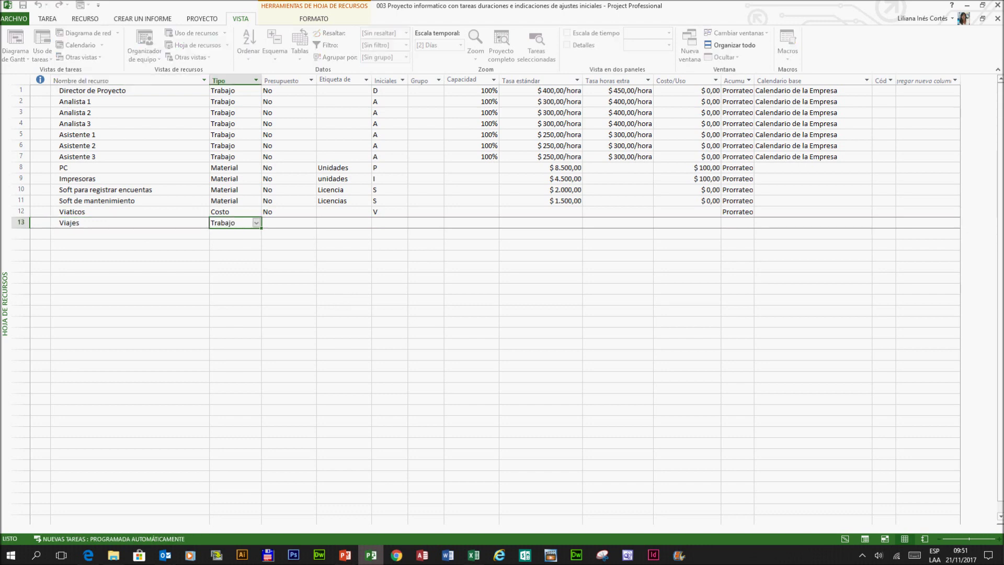
text(Costo)
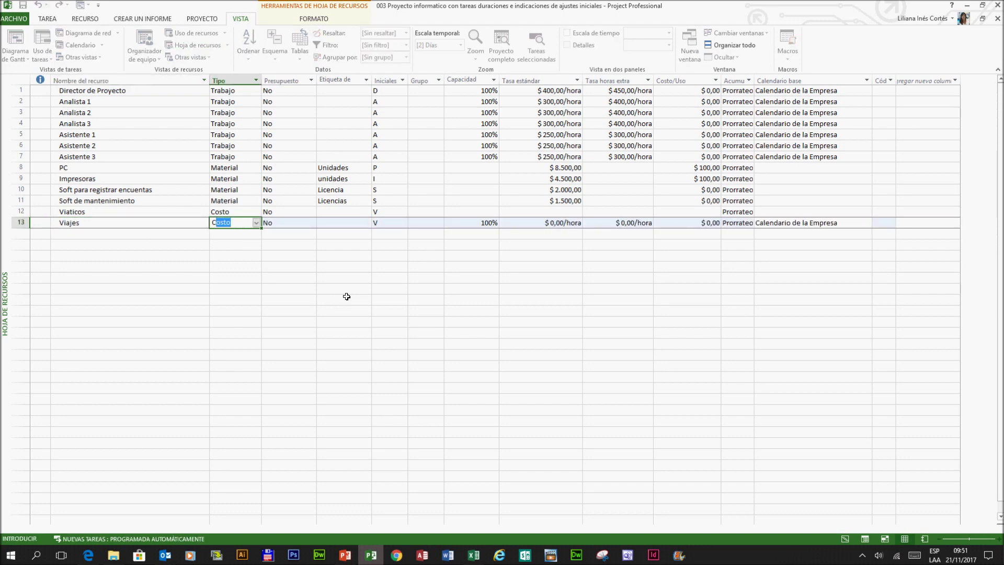
key(Tab)
key(Return)
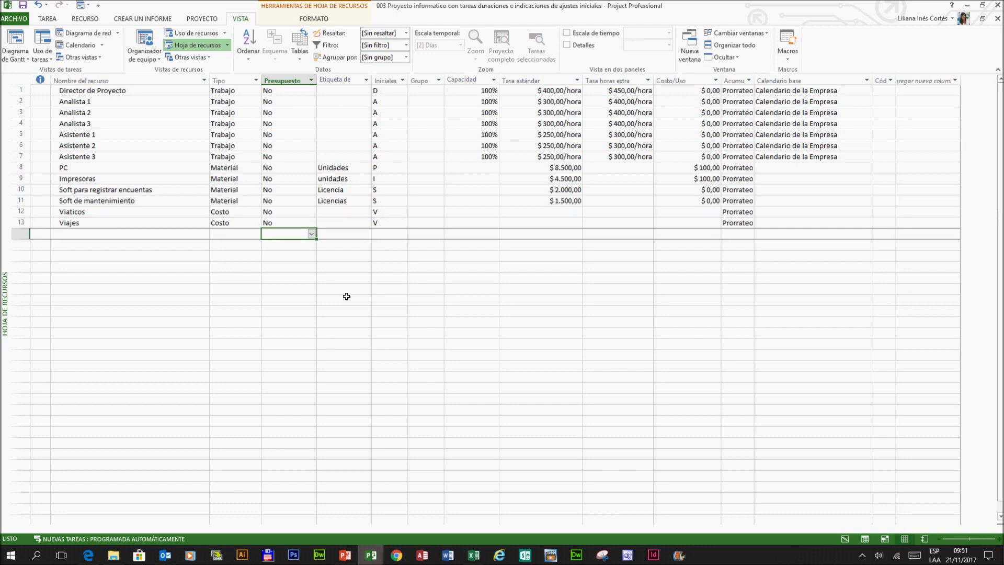
Add a resource named "Alquileres" in the row below Viajes and set its type to Costo.
key(Left)
key(Left)
text(Al)
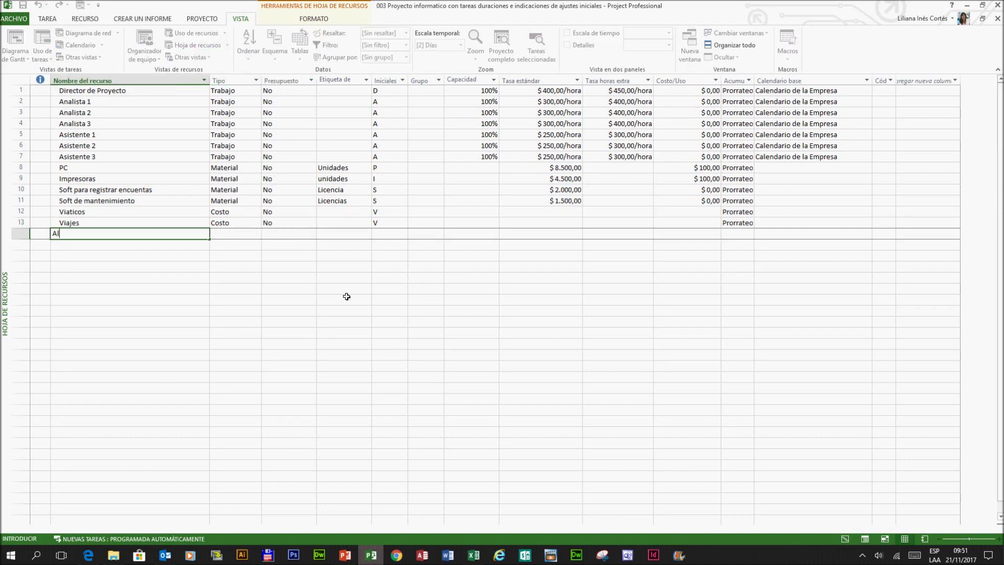
text(quileres)
key(Tab)
text(Costo)
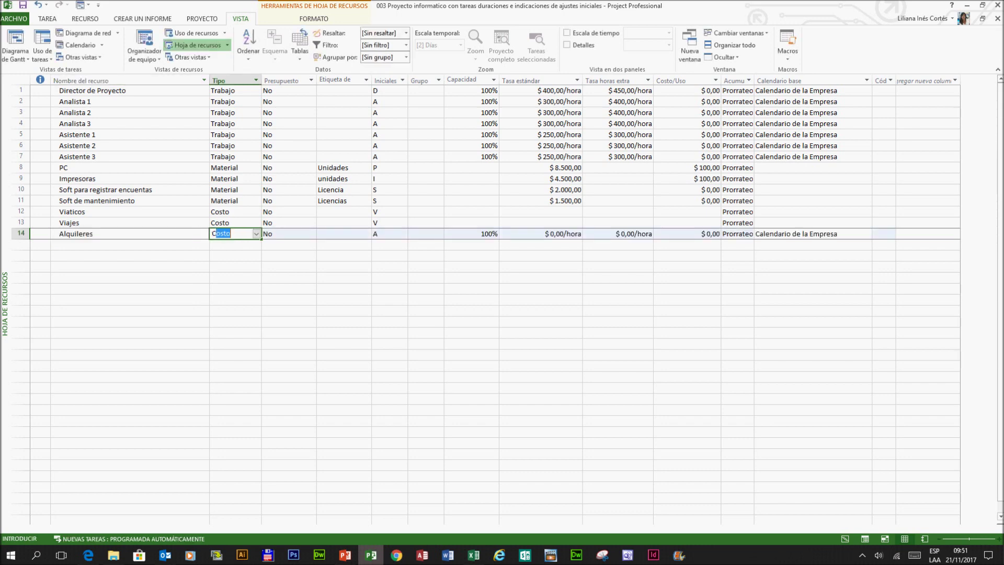
key(Tab)
key(Tab)
key(Tab)
key(Tab)
key(Tab)
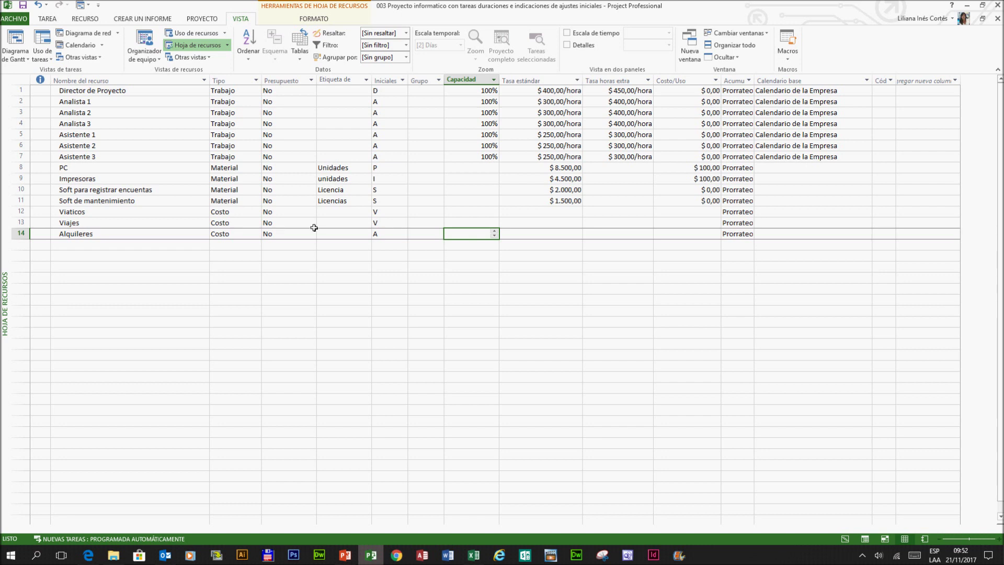
drag(248, 92, 241, 150)
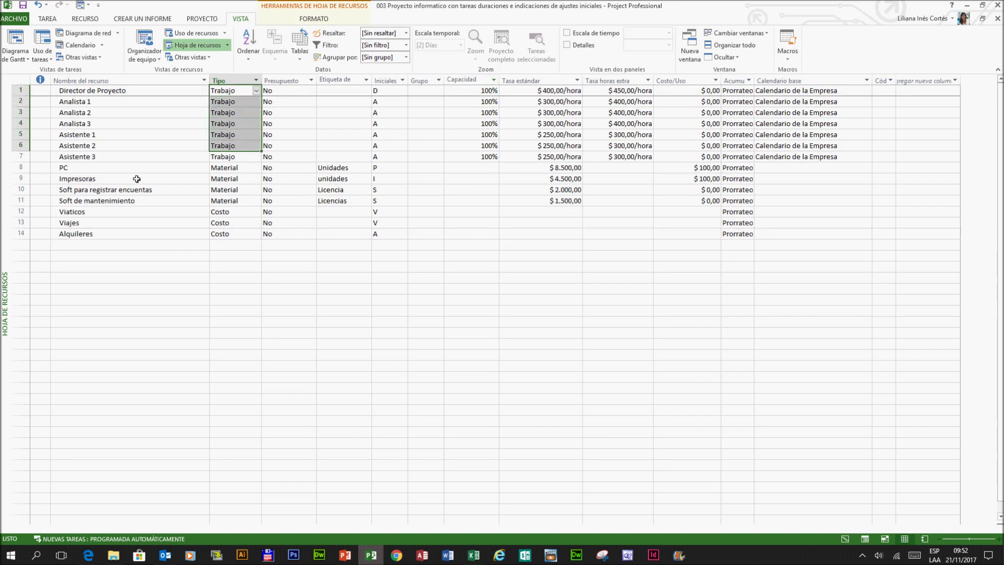
drag(230, 167, 232, 204)
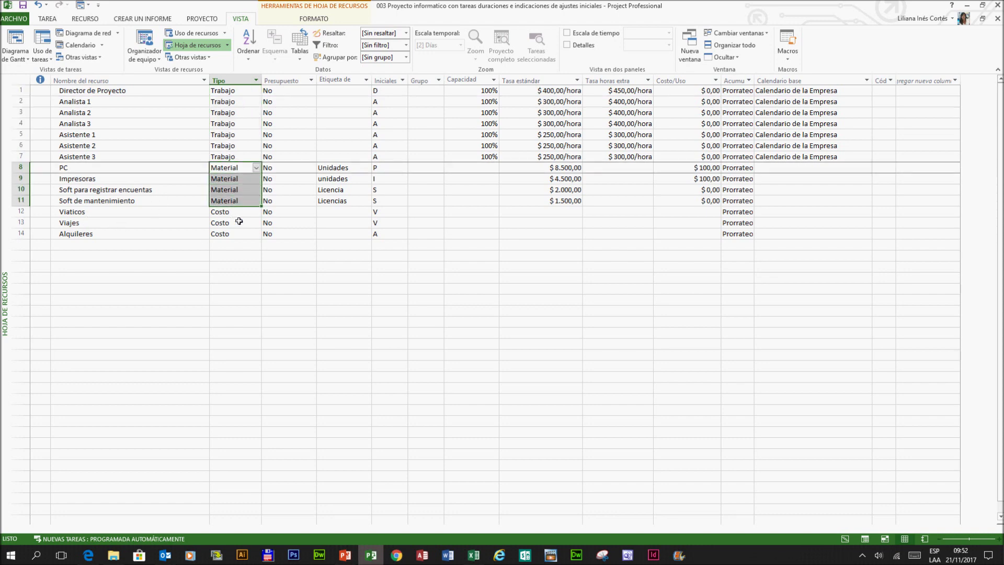
Add a resource named "PRESUPUESTO RRHH" in the row below Alquileres and set its type to Costo.
drag(239, 215, 240, 240)
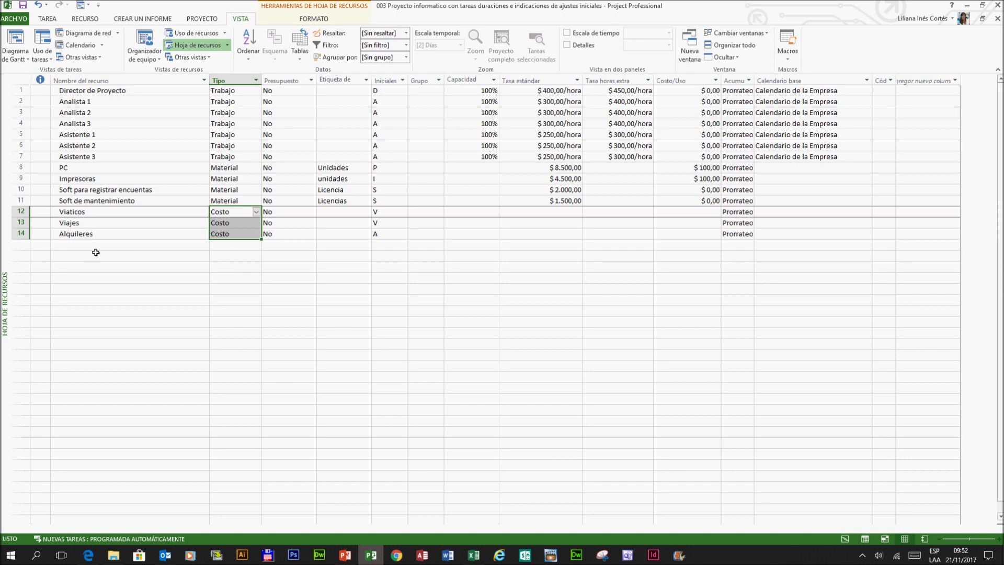
click(96, 247)
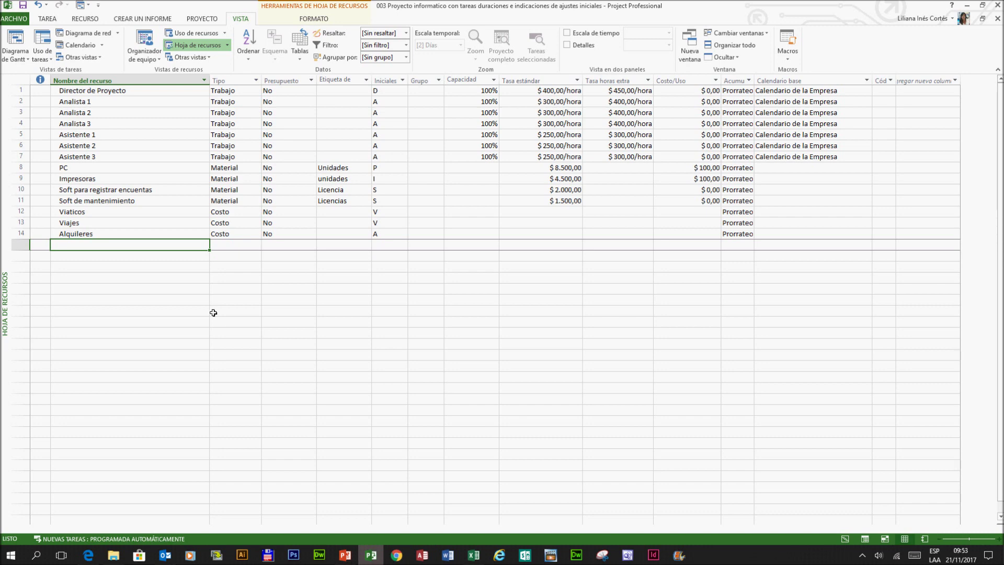
text(PRESUPUESTO RRHH)
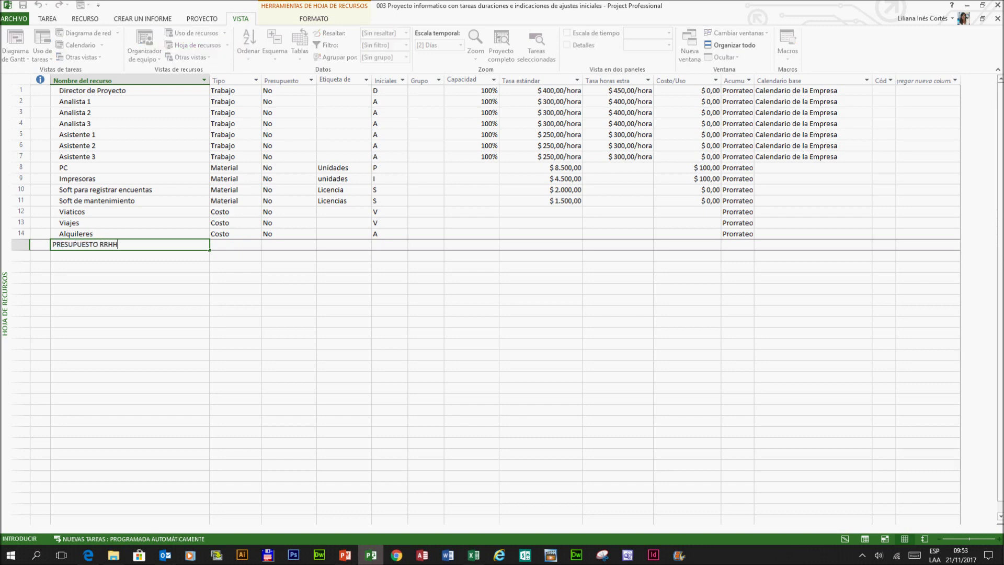
key(Return)
key(Up)
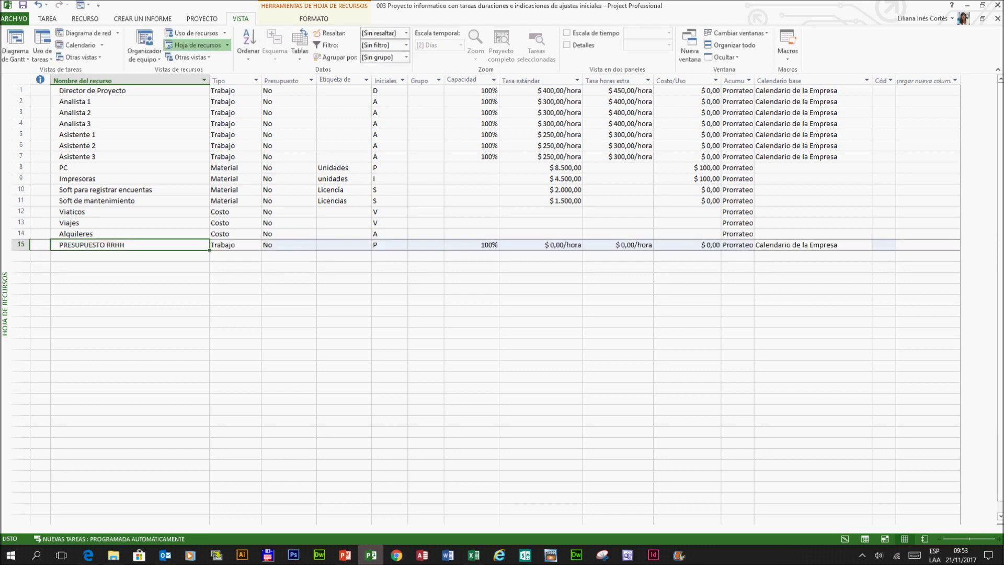
key(Right)
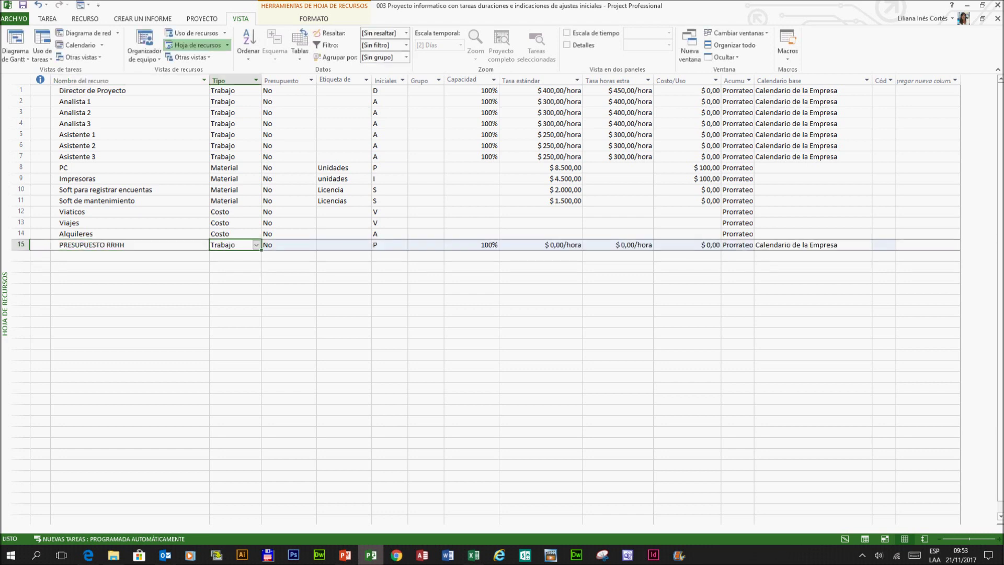
text(Costo)
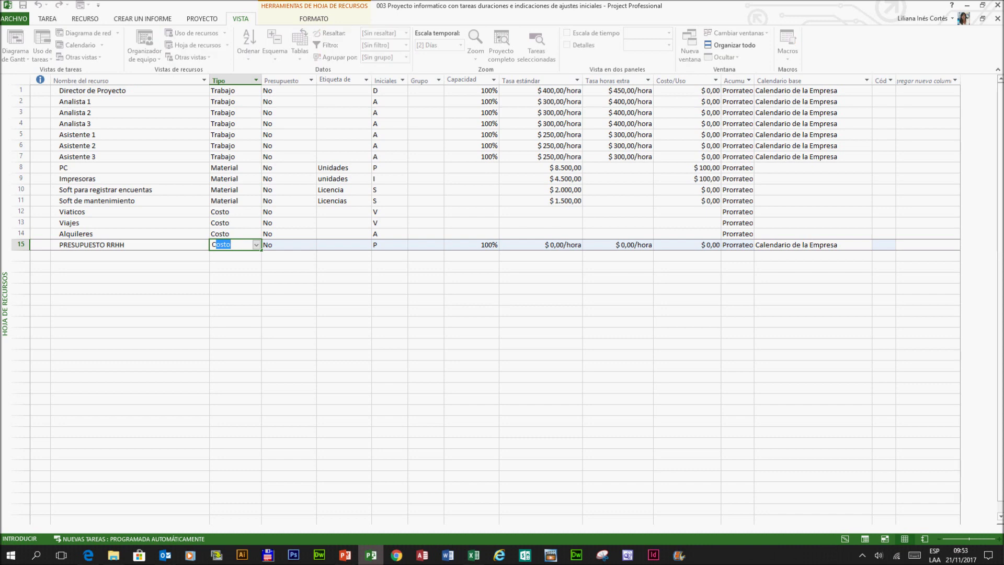
click(313, 276)
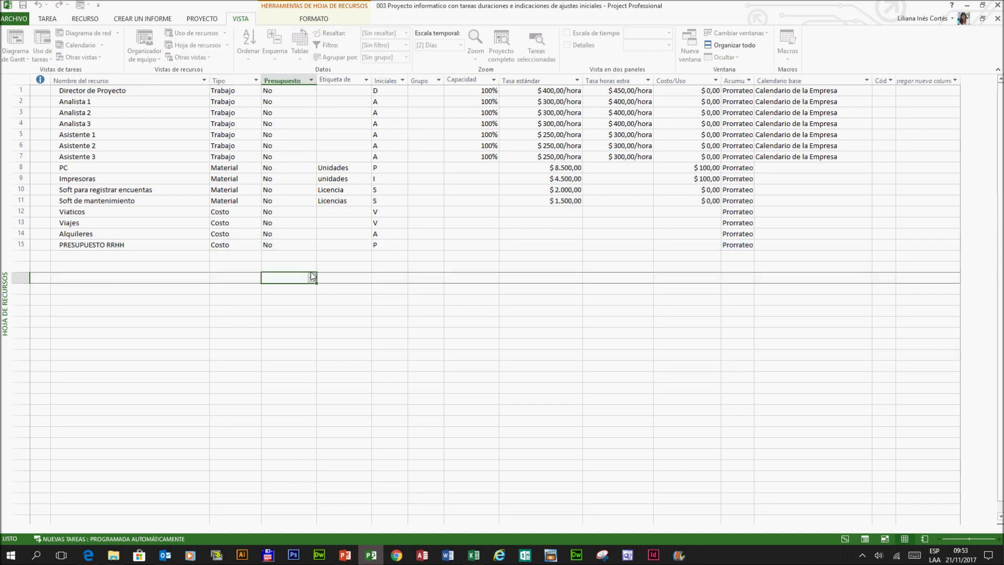
Mark PRESUPUESTO RRHH as a budget resource by setting its Presupuesto value to Sí.
click(296, 87)
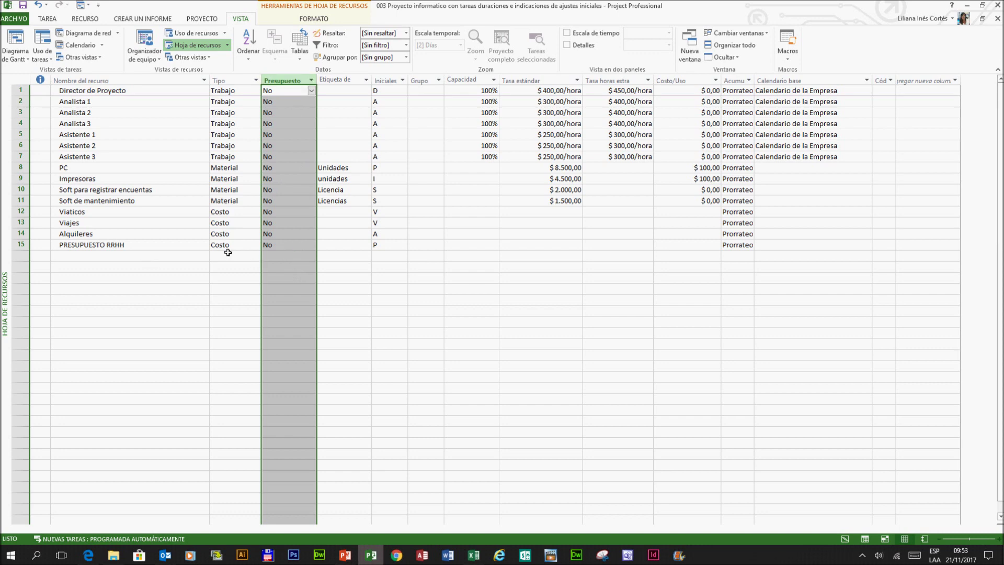
click(296, 248)
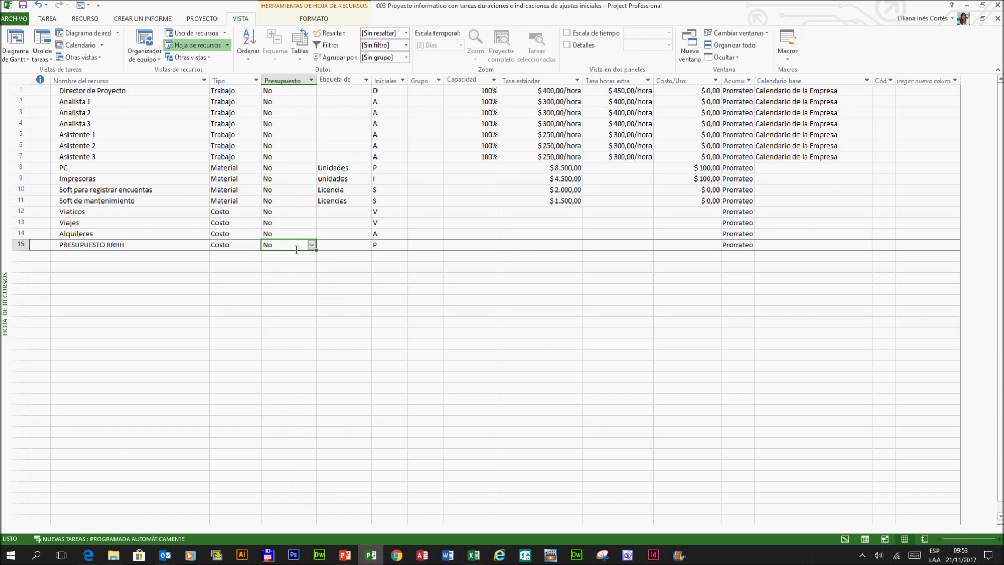
click(312, 245)
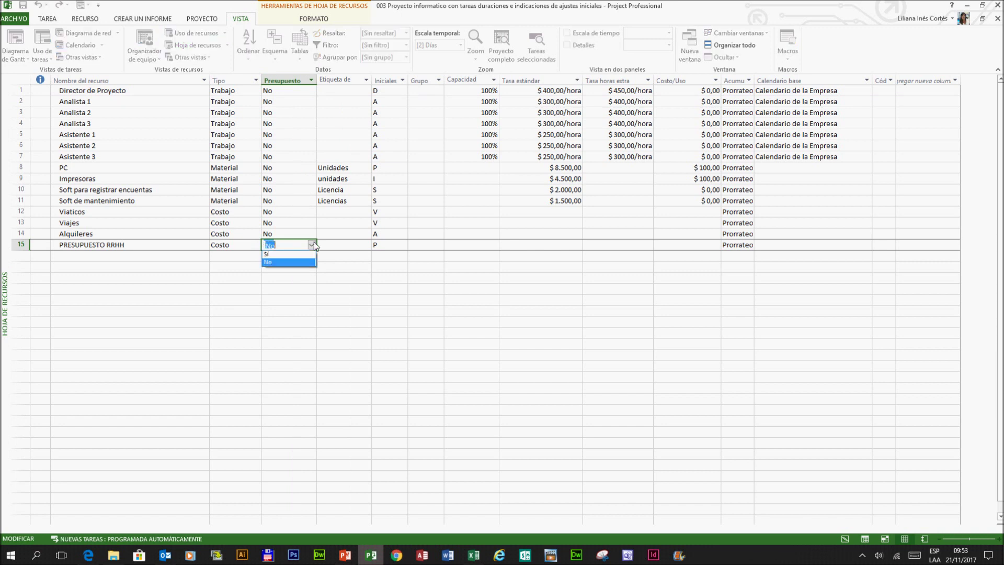
click(288, 254)
Add a resource named "PRESUPUESTO MATERIALES" below PRESUPUESTO RRHH, with type Costo and Presupuesto set to Sí.
click(109, 260)
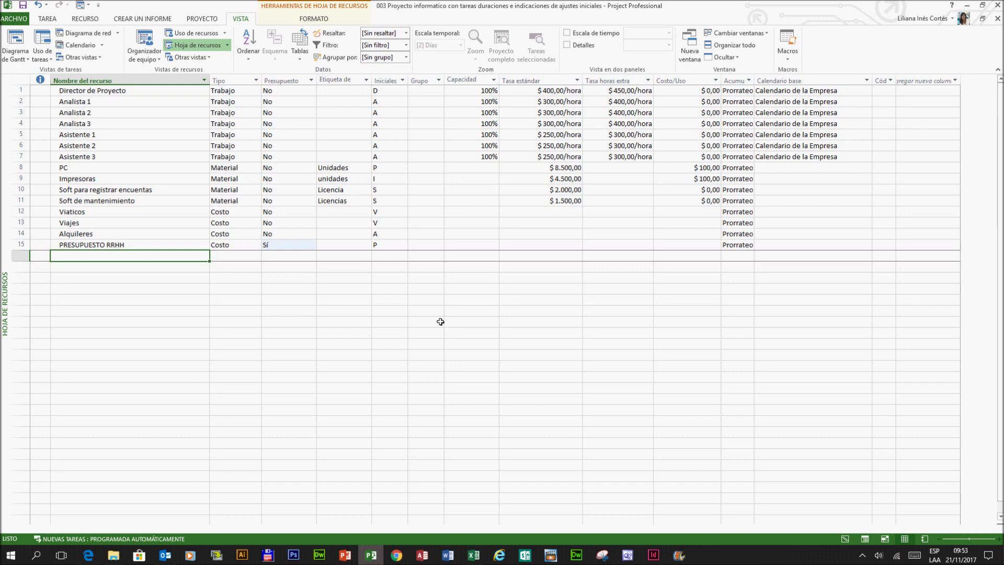
text(PRE)
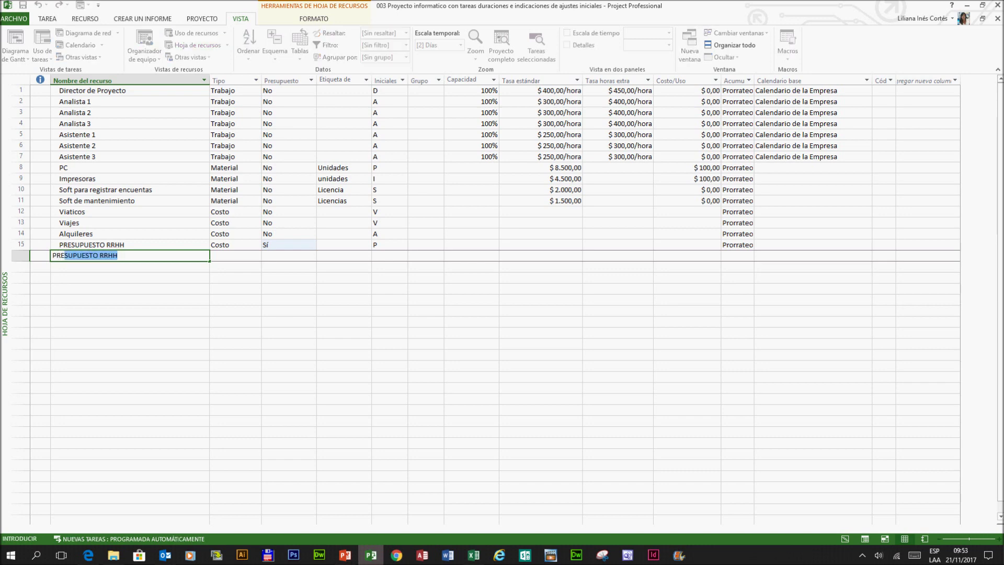
text(SUPUESTO MATERIALES)
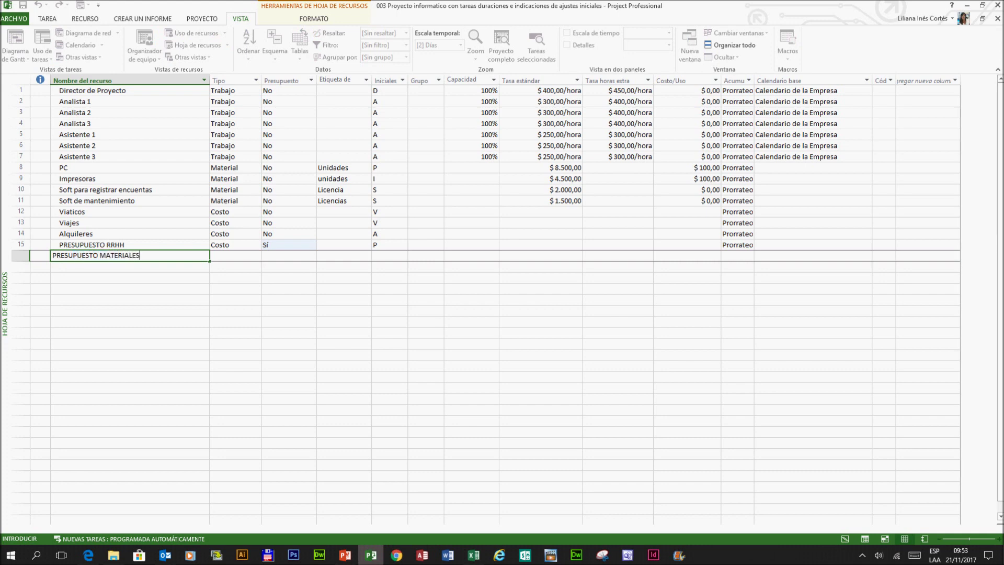
key(Tab)
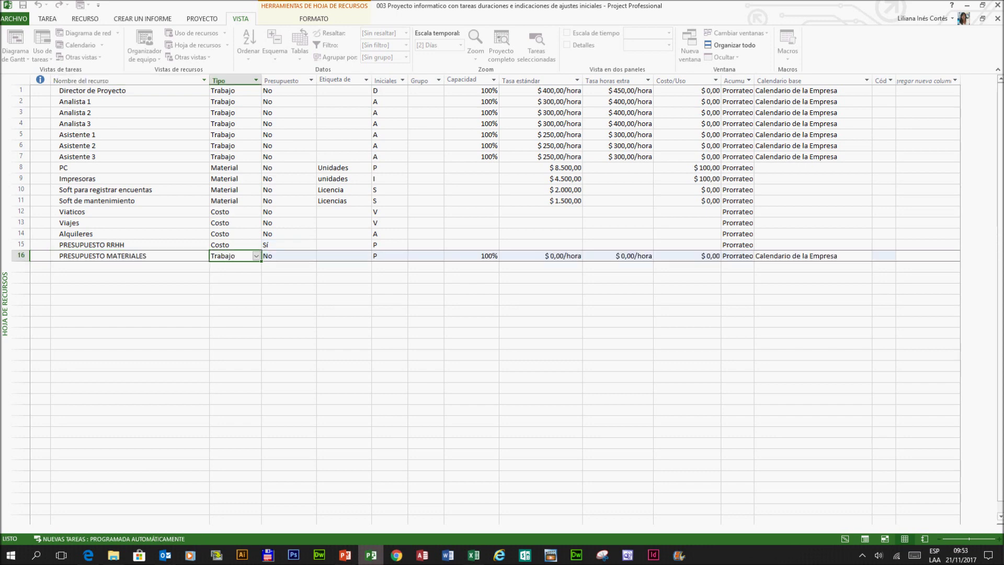
text(Costo)
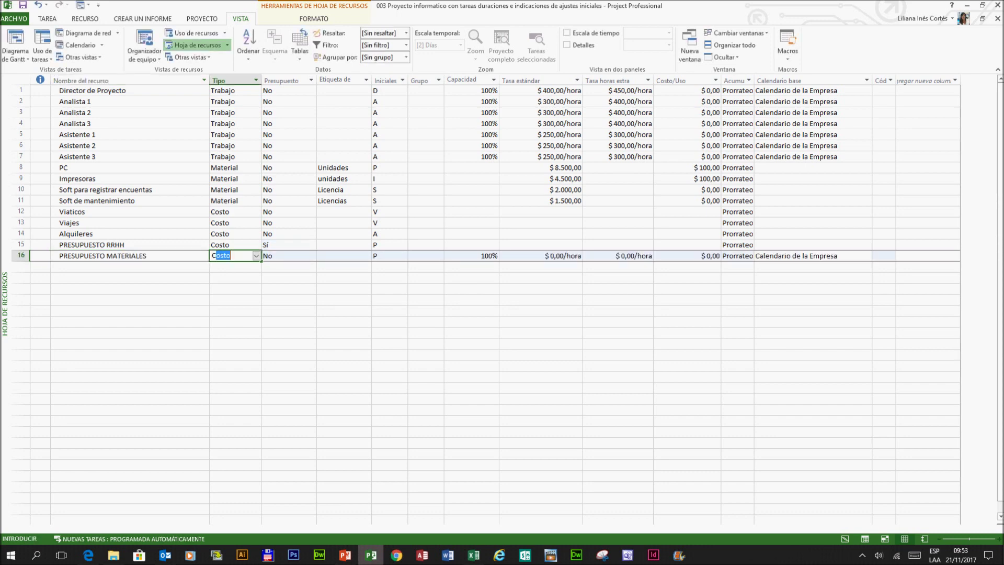
key(Tab)
click(312, 255)
click(285, 269)
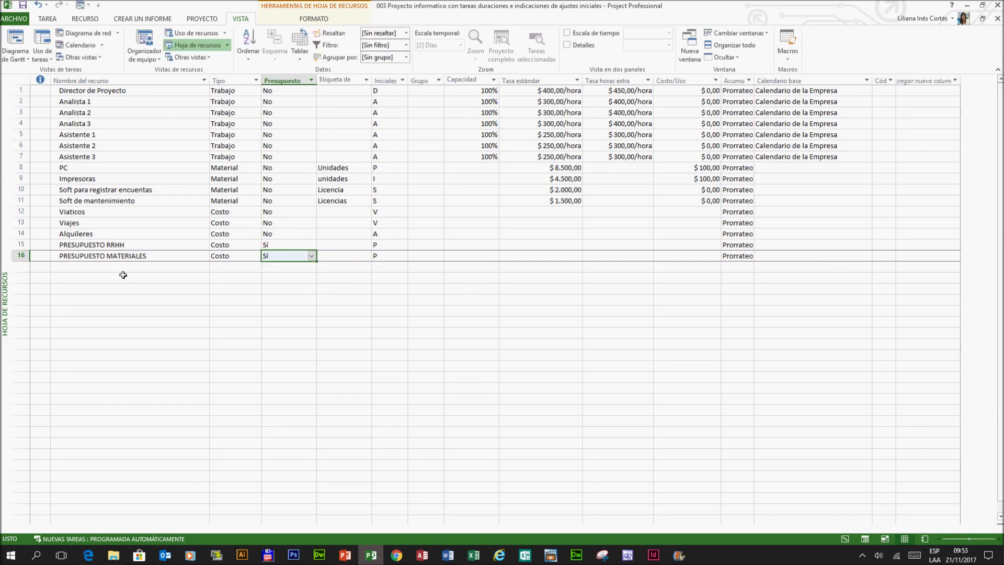
Add a resource named "PRESUPUESTO EN VIATICOS VIAJES Y EXTRAS" below PRESUPUESTO MATERIALES, with type Costo and Presupuesto set to Sí.
click(123, 271)
text(PRE)
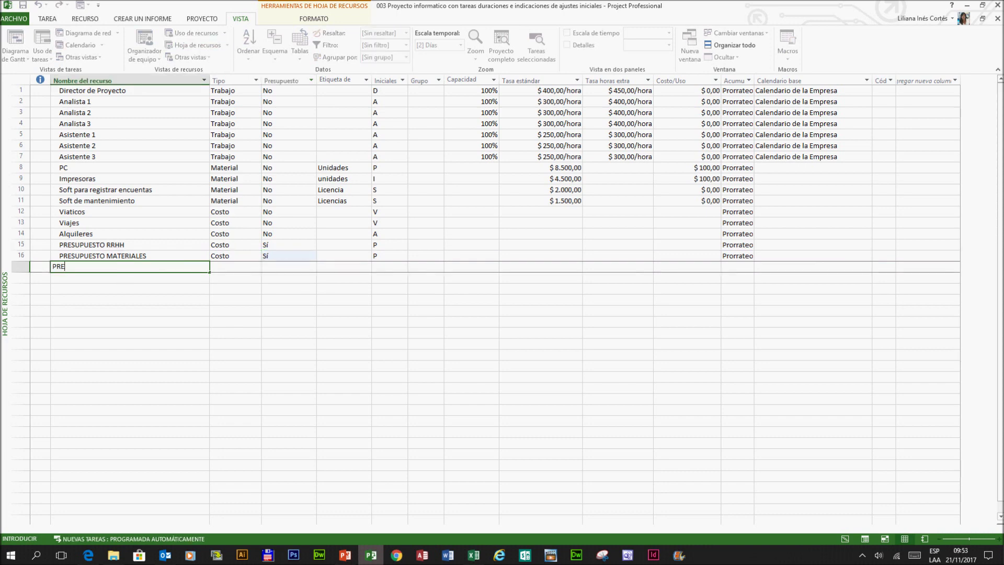
text(SUPUESTO EN VIATICOS VIA)
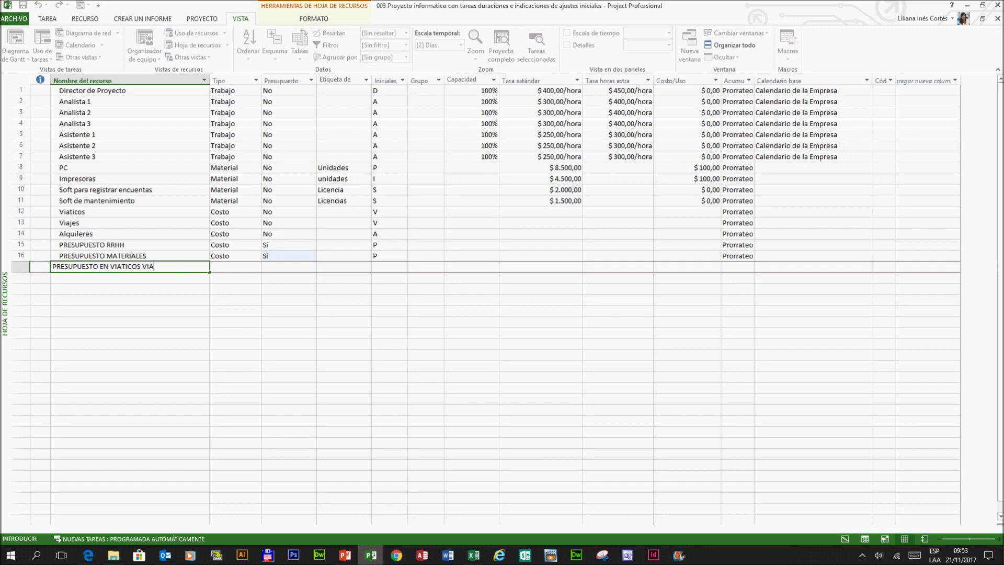
text(JES Y EXTRAS)
key(Tab)
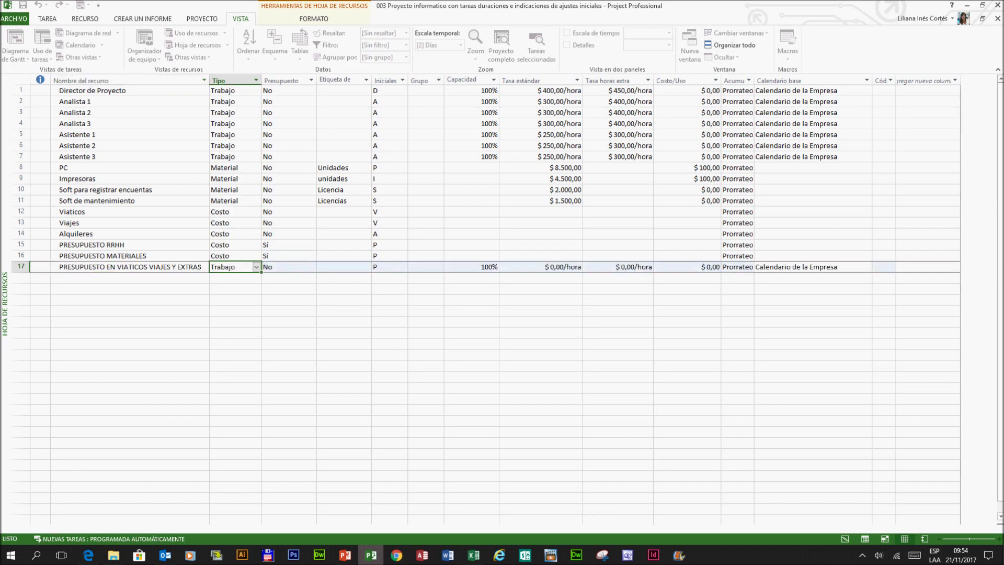
text(Costo)
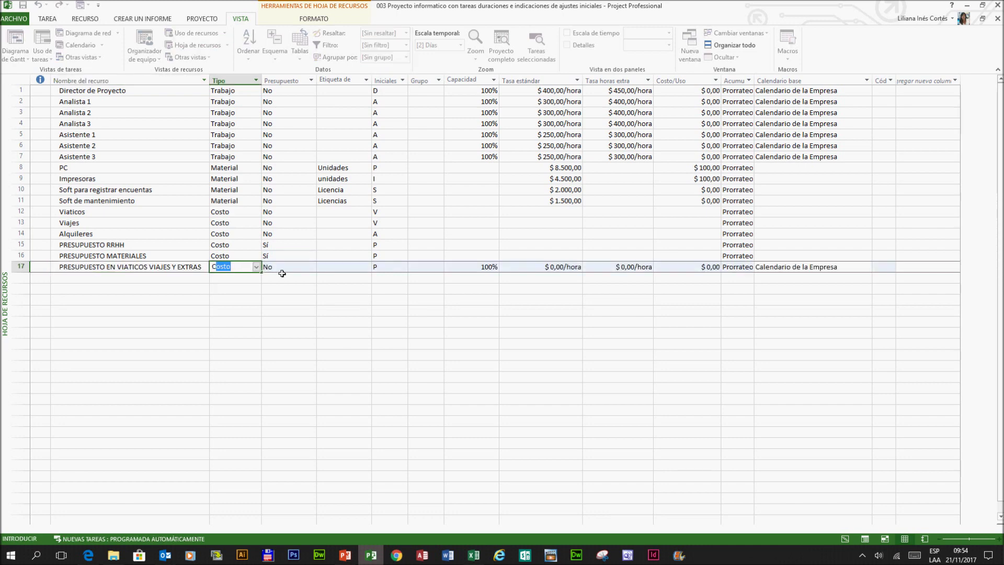
key(Tab)
click(312, 267)
click(312, 267)
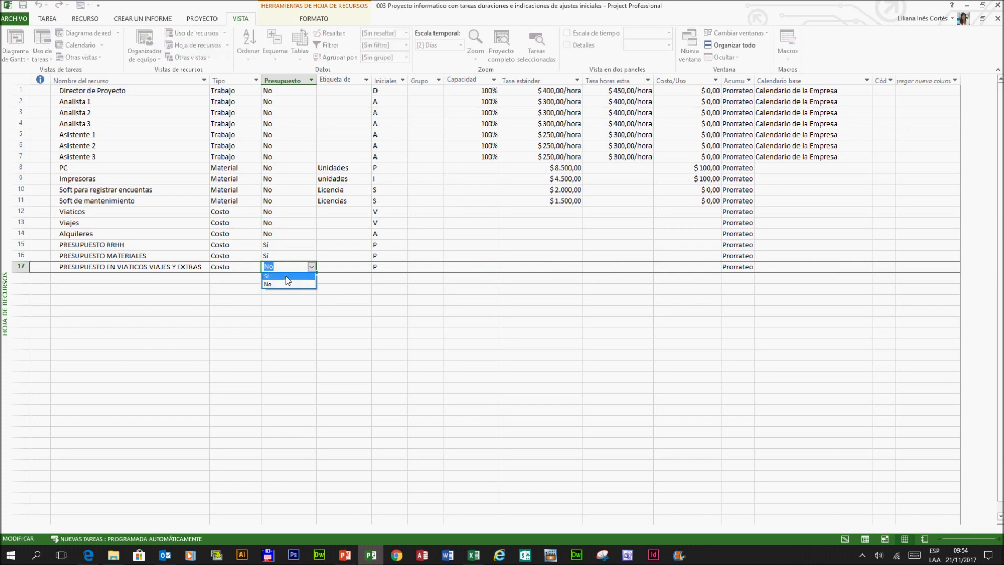
click(286, 277)
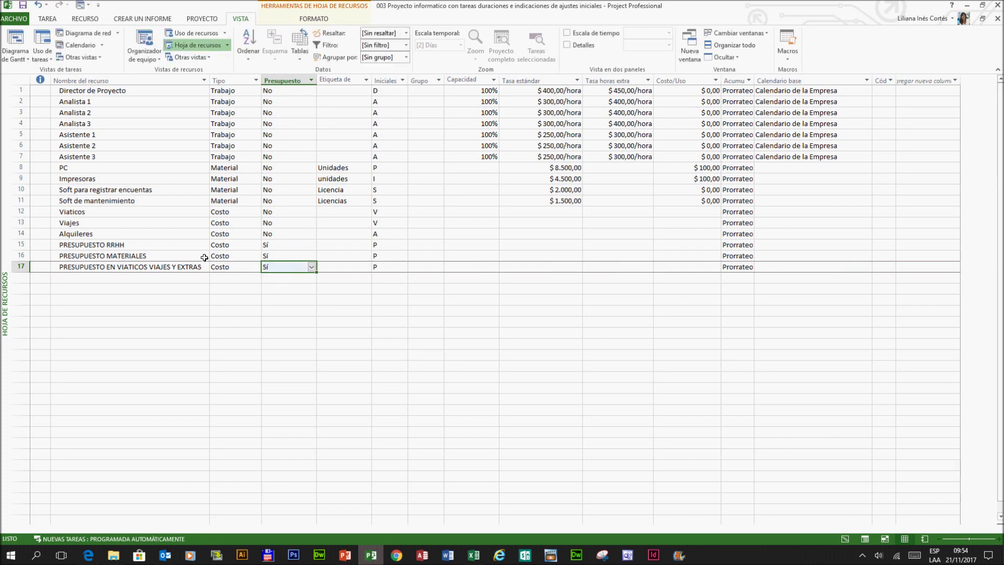
Rename the custom resource text field Texto1 as "CATEGORIA DE PRESUPUESTO".
click(182, 270)
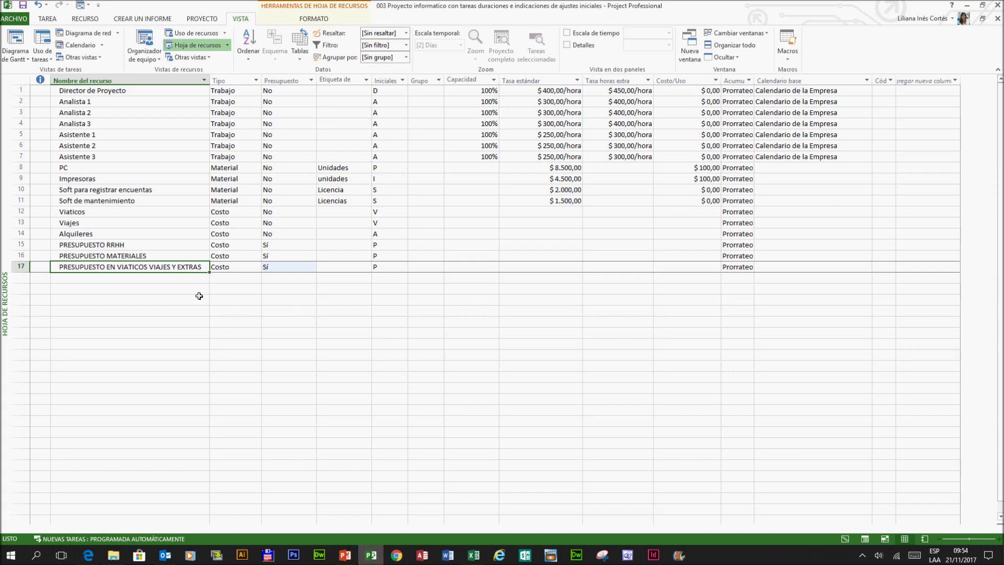
drag(21, 91, 26, 276)
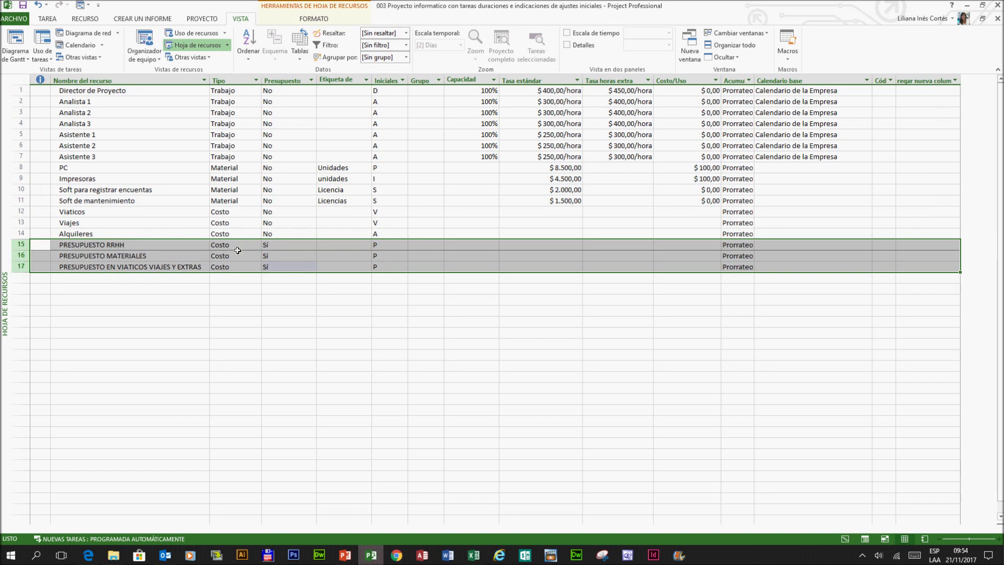
right_click(294, 82)
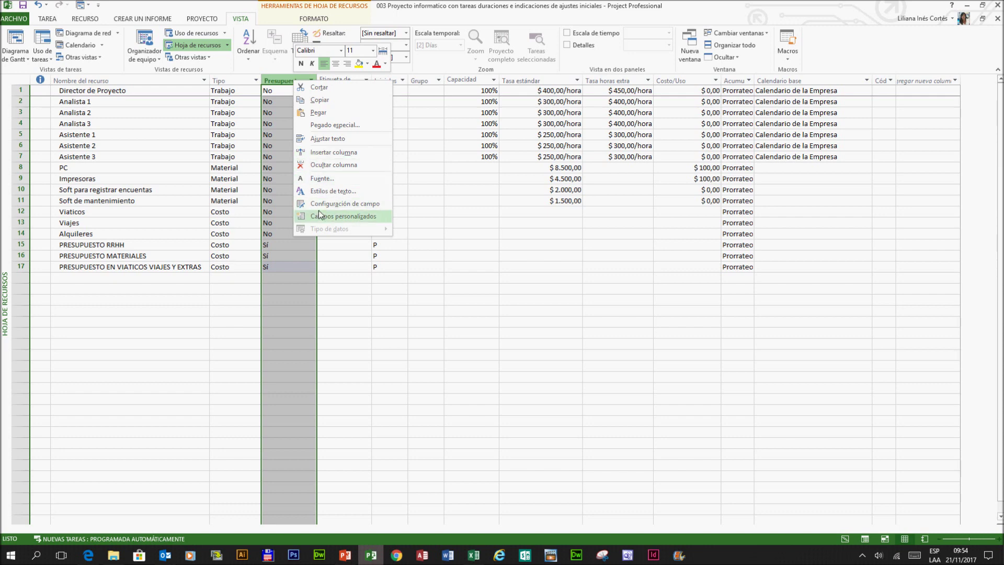
click(350, 216)
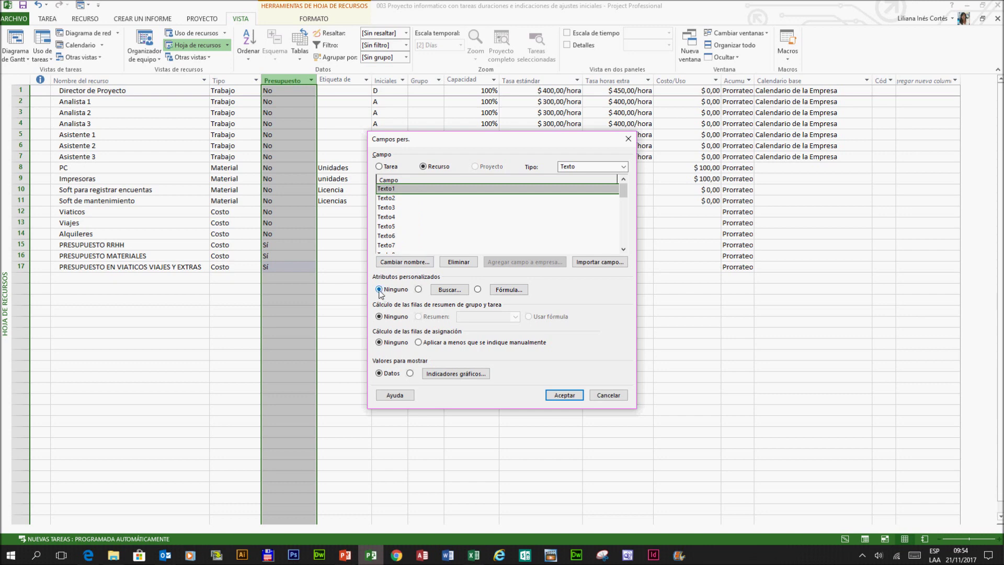
click(392, 191)
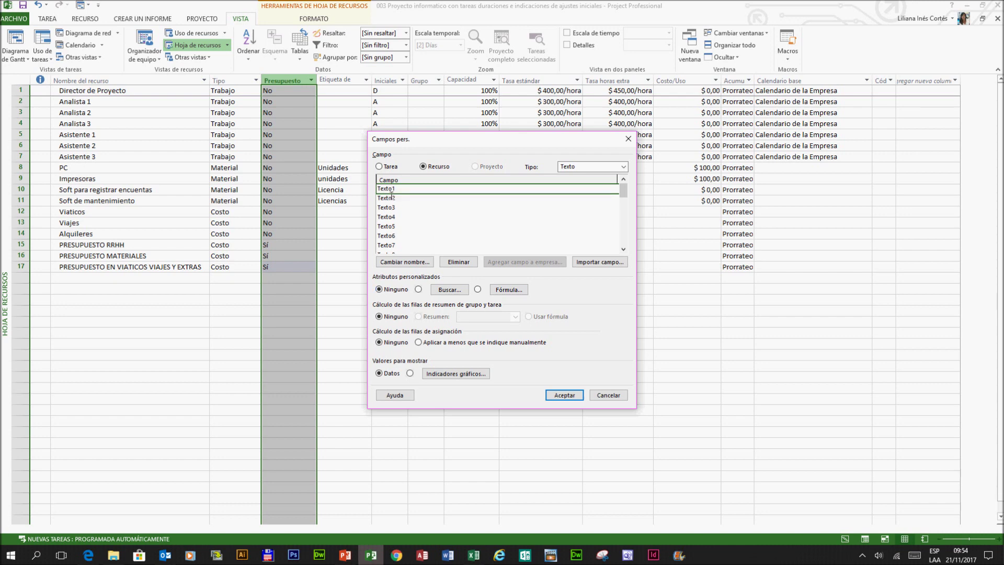
click(389, 263)
text(CATEG)
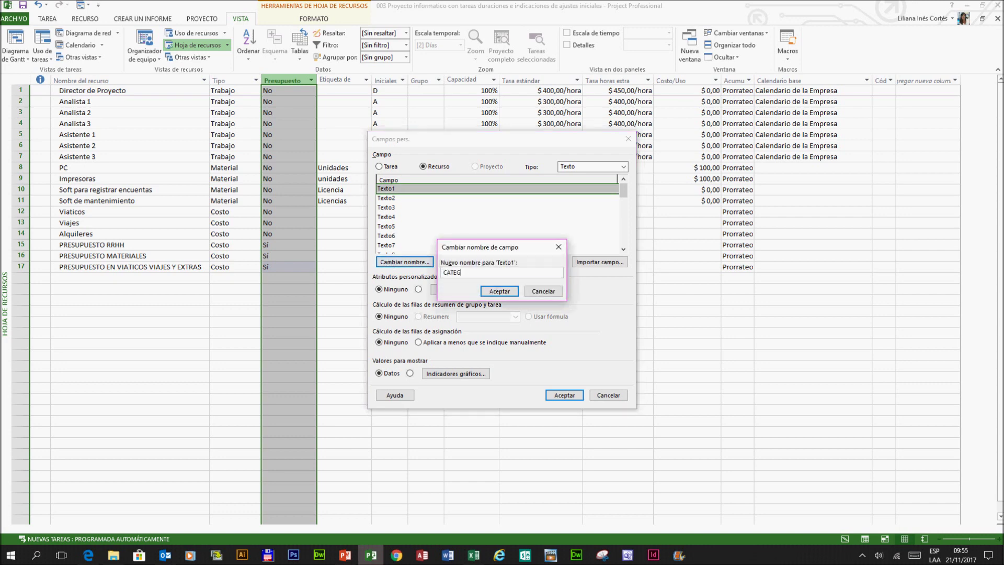
text(ORIA DE PRESUPUESTO)
click(500, 292)
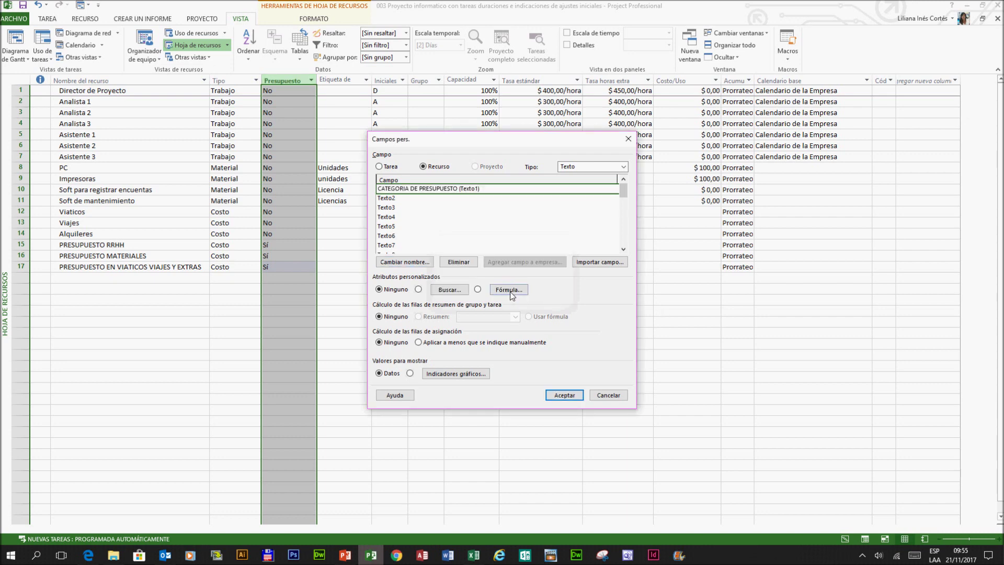
Give CATEGORIA DE PRESUPUESTO a lookup table with the values "PRESUPUESTO RRHH", "PRESUPUESTO MATERIALES" and "PRESUPUESTO VIATICOS VIAJES Y EXTRAS", and widen the value column.
click(419, 291)
click(449, 290)
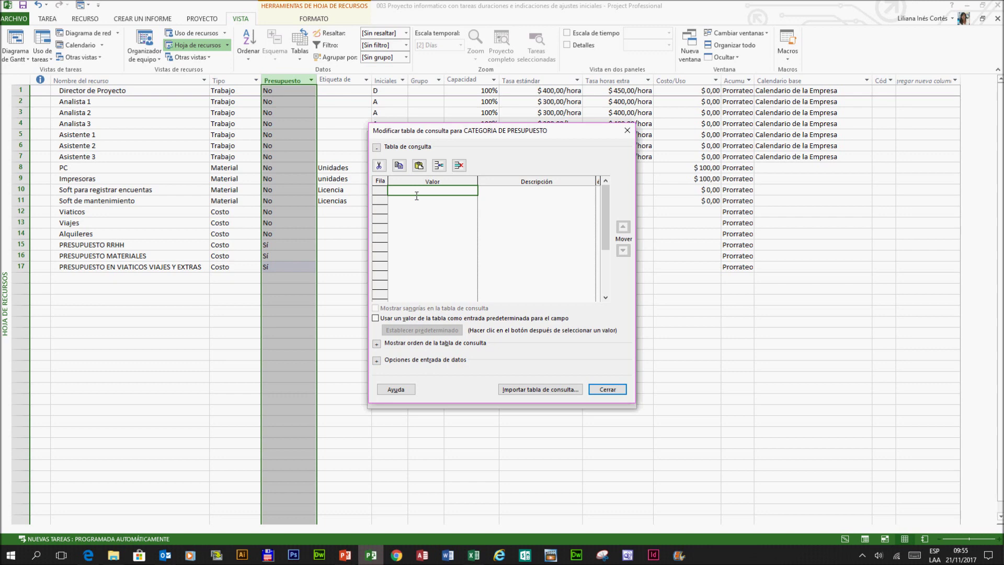
text(PRES)
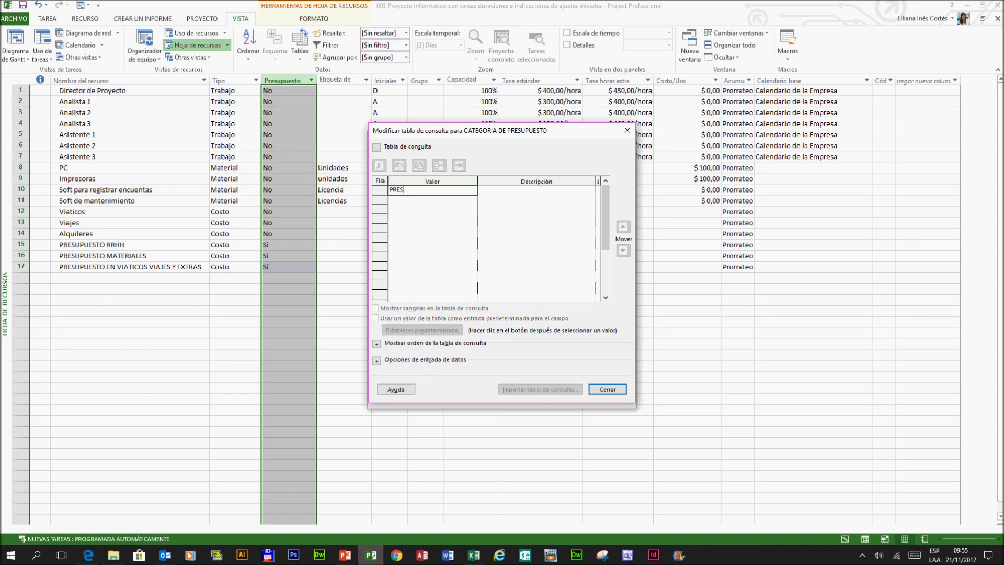
text(UPUESTO RRHH)
key(Return)
text(PR)
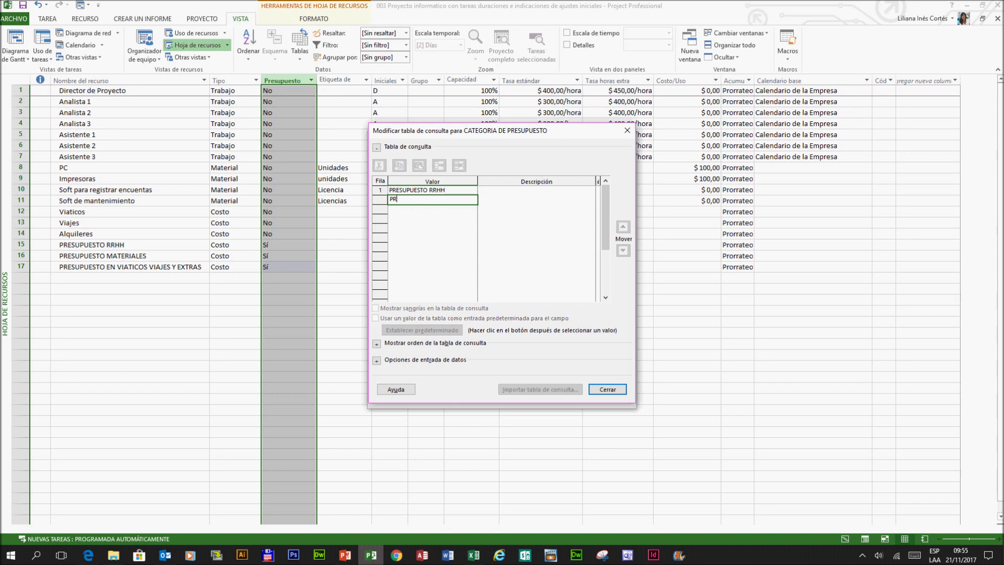
text(ESUPUESTO MATERIALES)
key(Return)
text(PRES)
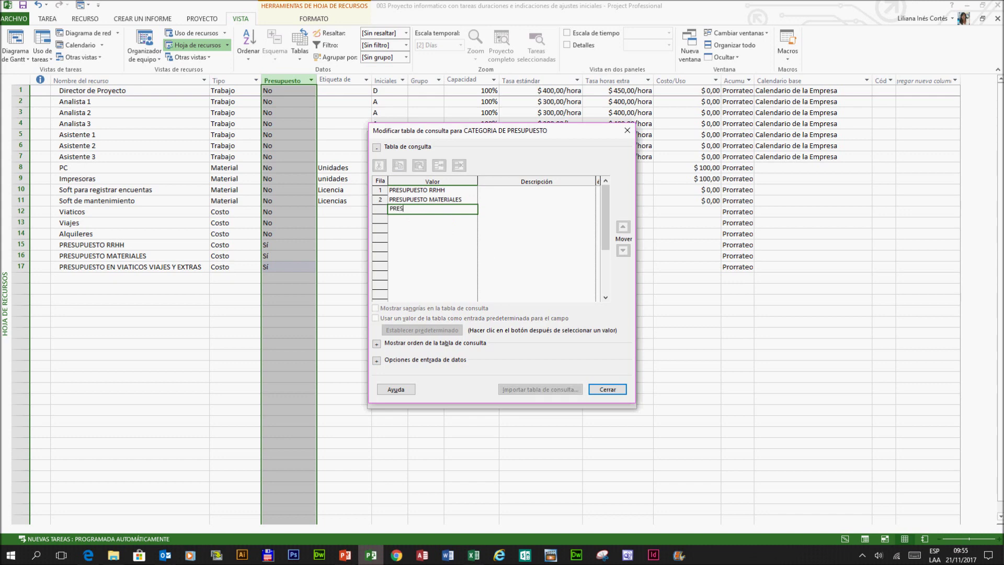
text(UPUESTO VIATICOS VIAJES Y)
key(Return)
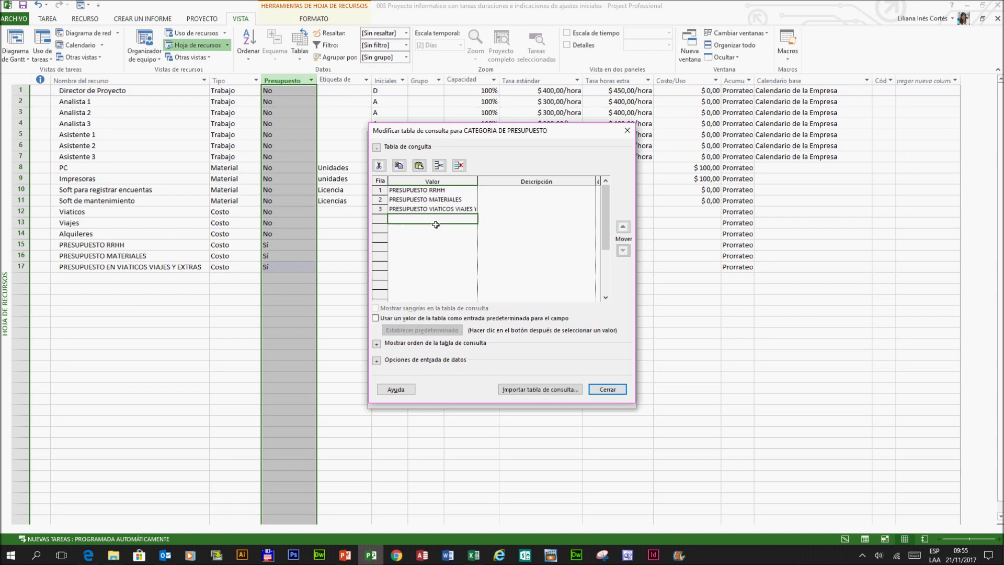
drag(478, 184, 525, 186)
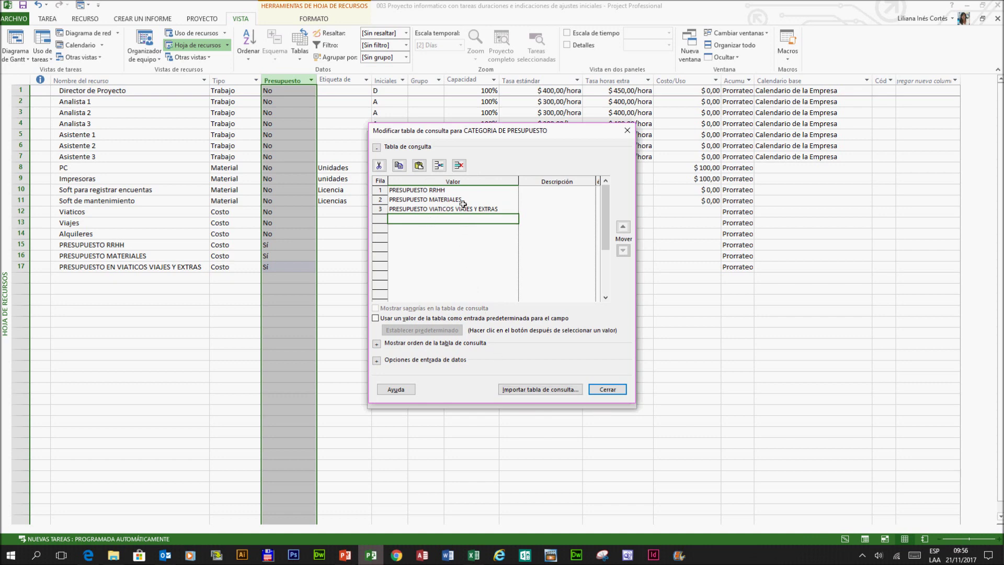
Accept the lookup table and custom field, insert the CATEGORIA DE PRESUPUESTO (Texto1) column before Presupuesto, and widen it slightly.
click(606, 390)
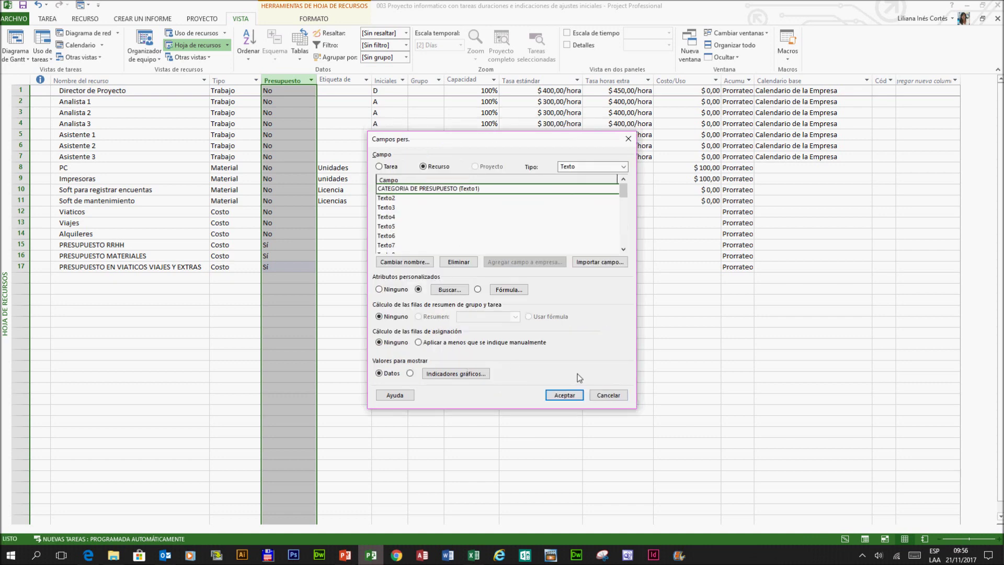
click(563, 396)
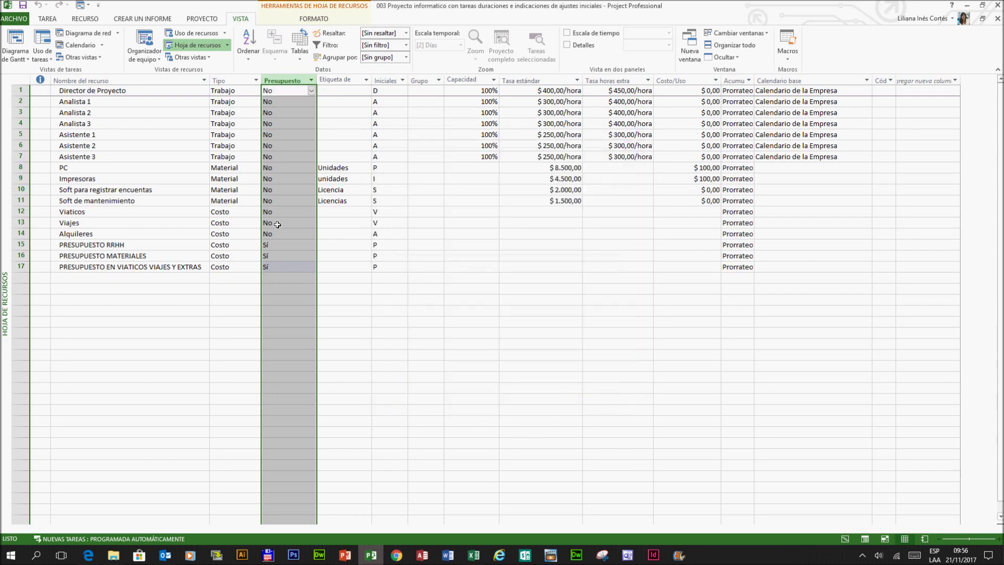
right_click(293, 83)
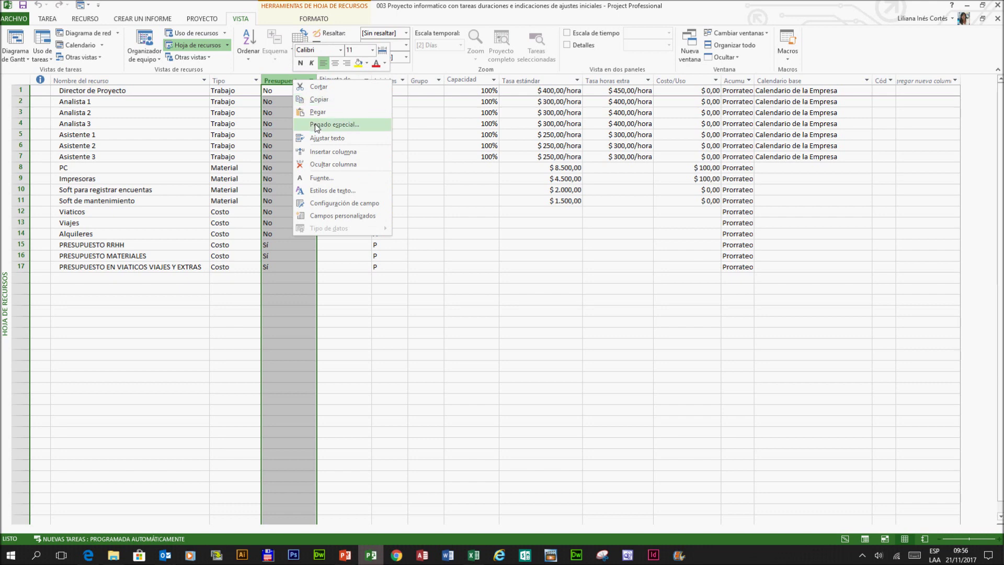
click(335, 152)
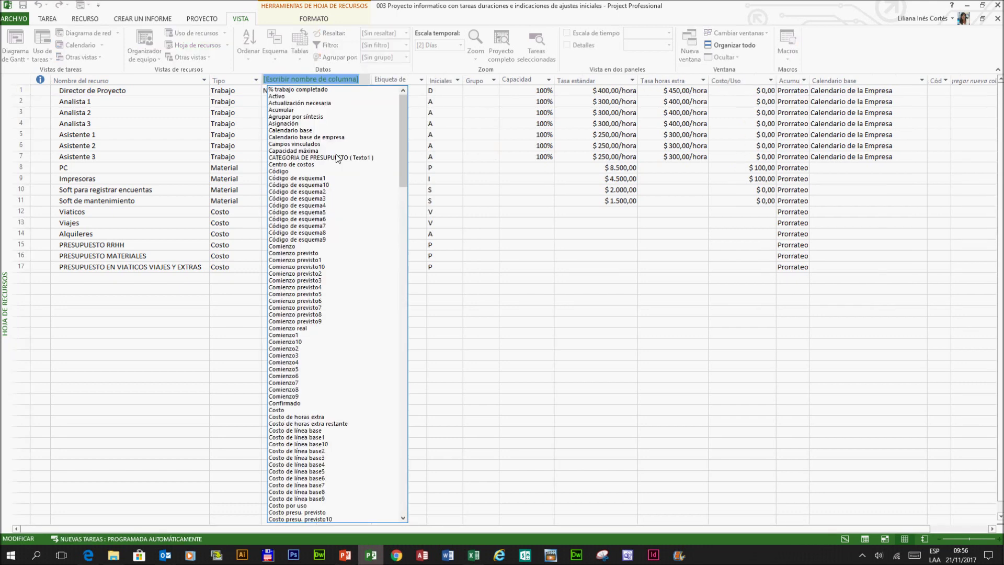
text(CAlendario base)
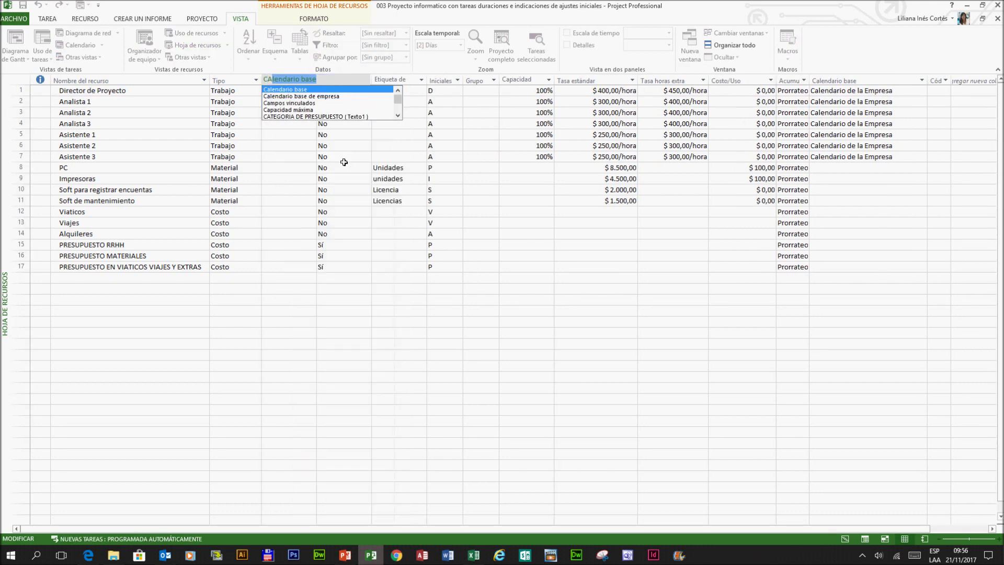
click(304, 117)
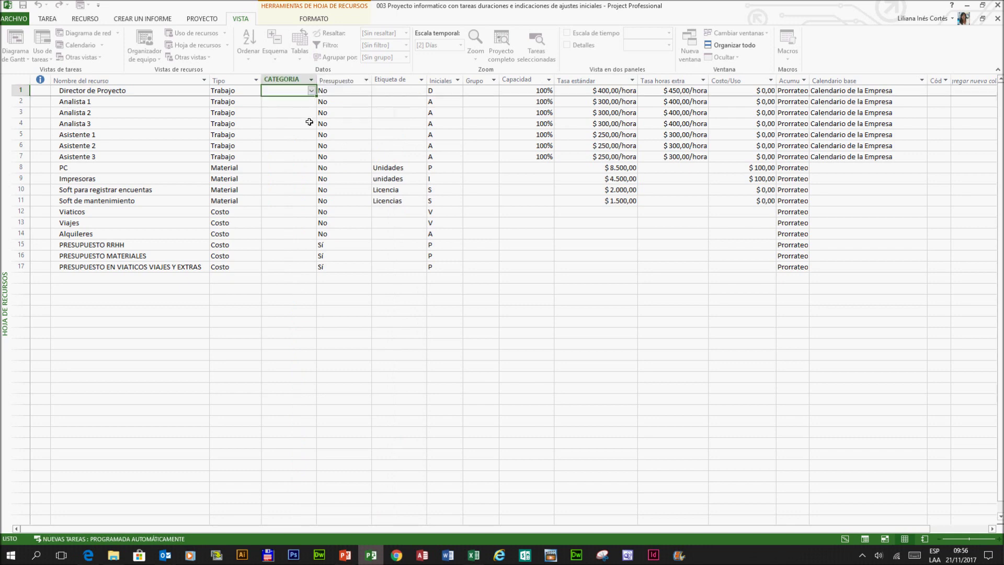
drag(322, 80, 339, 80)
Set CATEGORIA DE PRESUPUESTO to PRESUPUESTO RRHH for all work resources, from Director de Proyecto through Asistente 3.
click(334, 99)
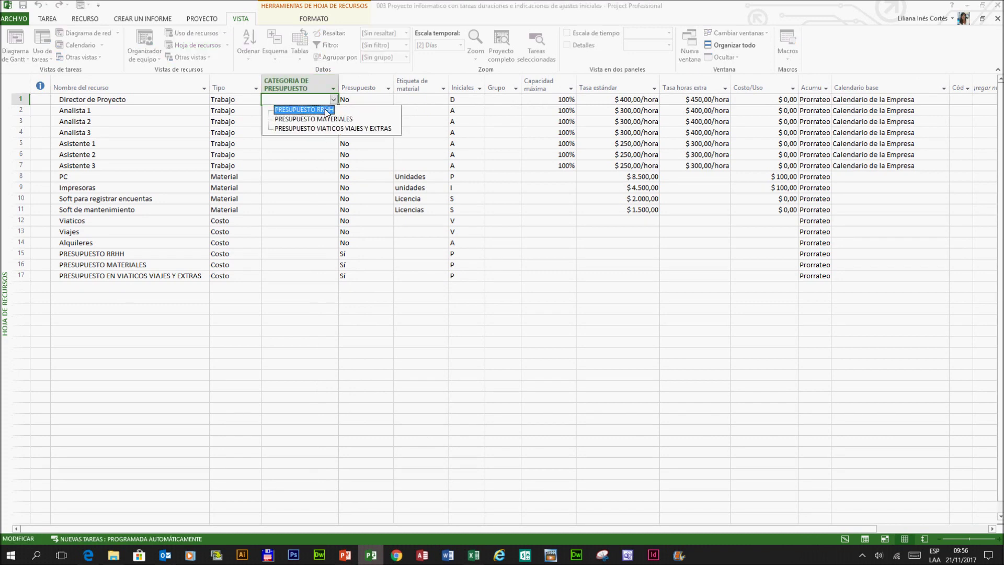
click(317, 99)
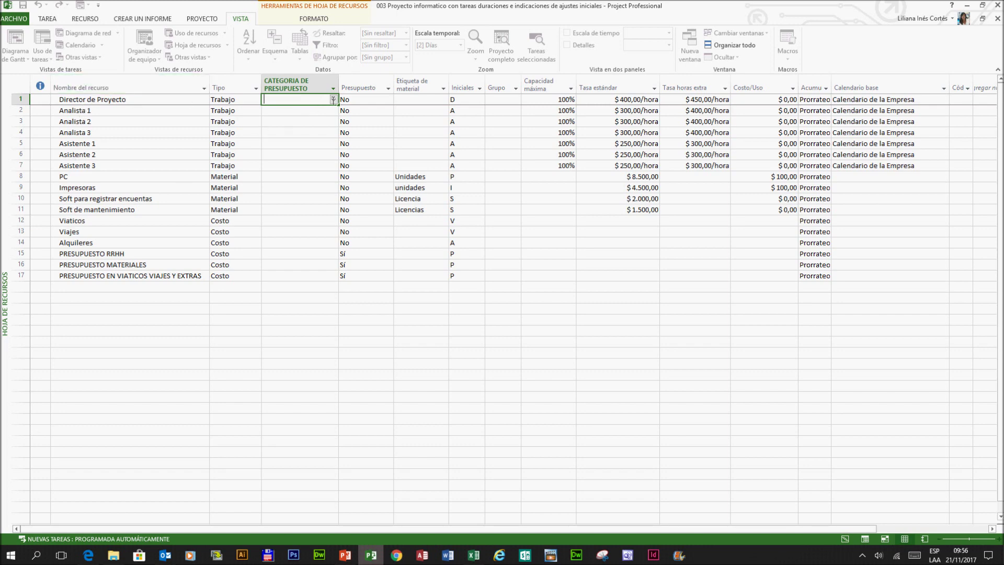
click(333, 100)
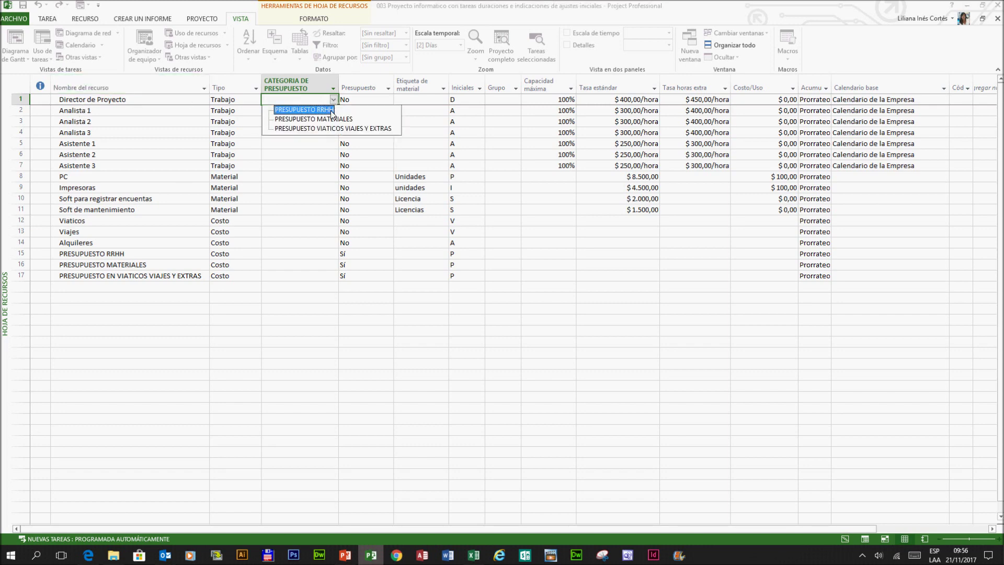
click(316, 109)
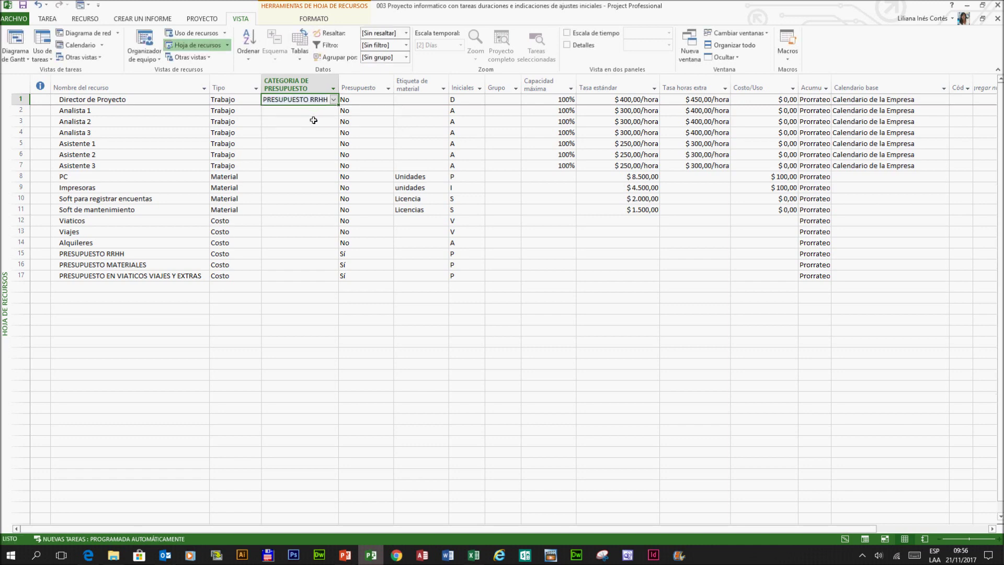
click(335, 116)
click(333, 110)
click(330, 118)
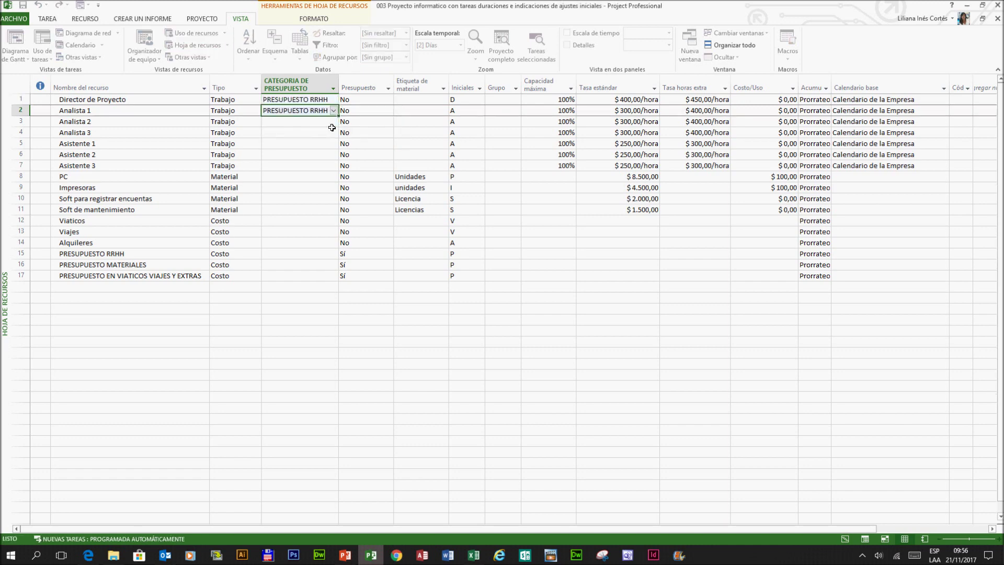
drag(339, 116, 341, 176)
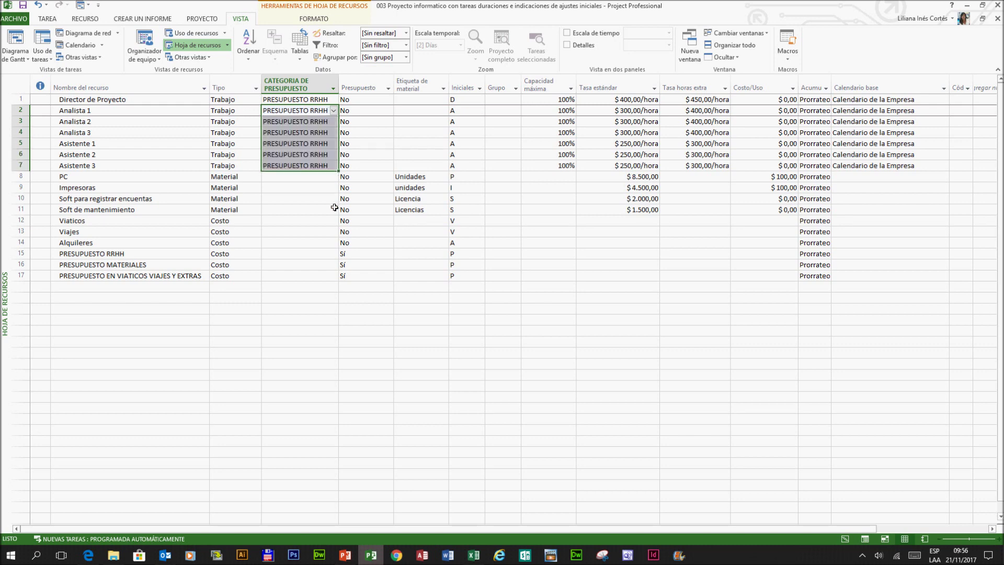
Set CATEGORIA DE PRESUPUESTO to PRESUPUESTO MATERIALES for the material resources from PC through Soft de mantenimiento.
click(123, 180)
click(309, 177)
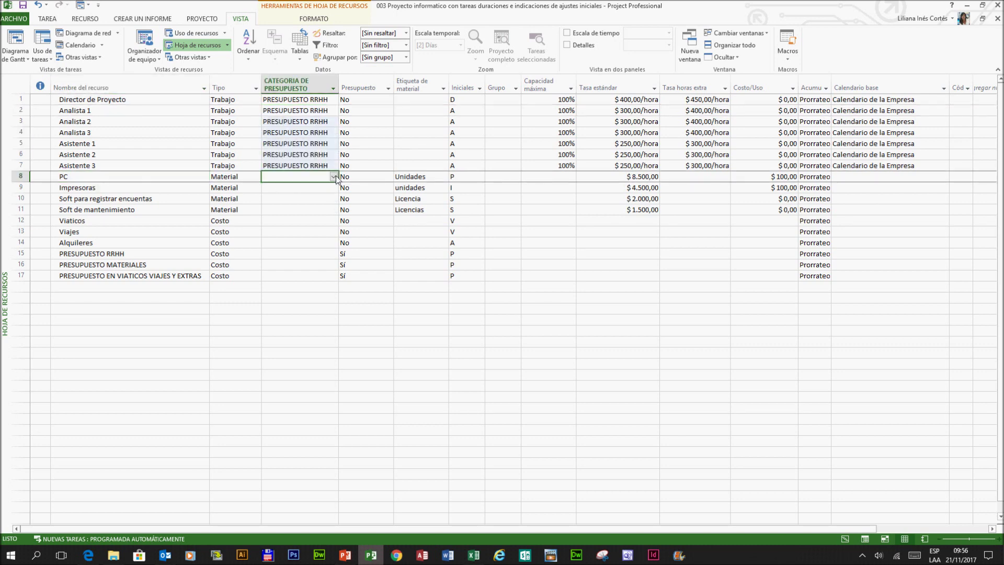
click(334, 176)
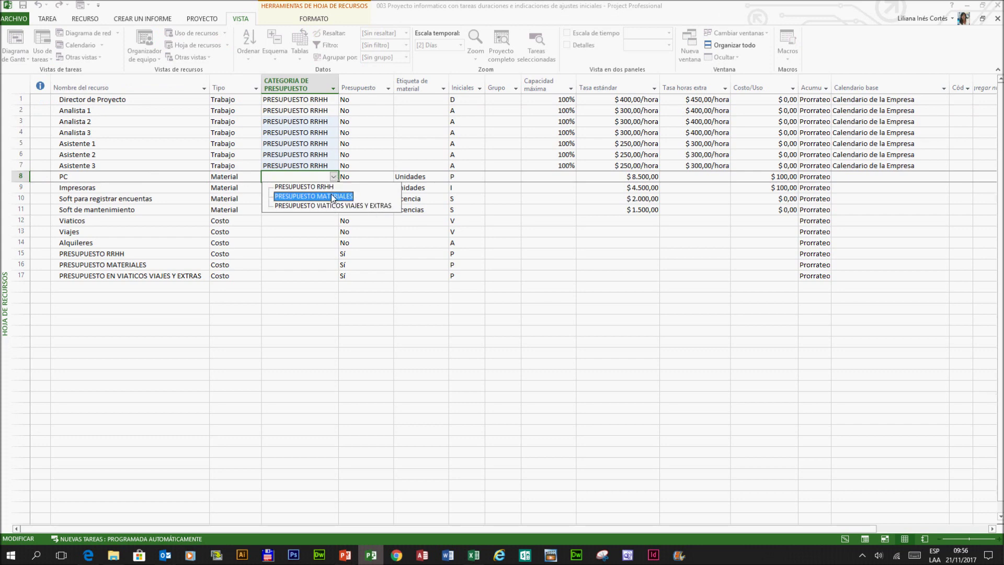
click(333, 196)
drag(338, 182, 339, 220)
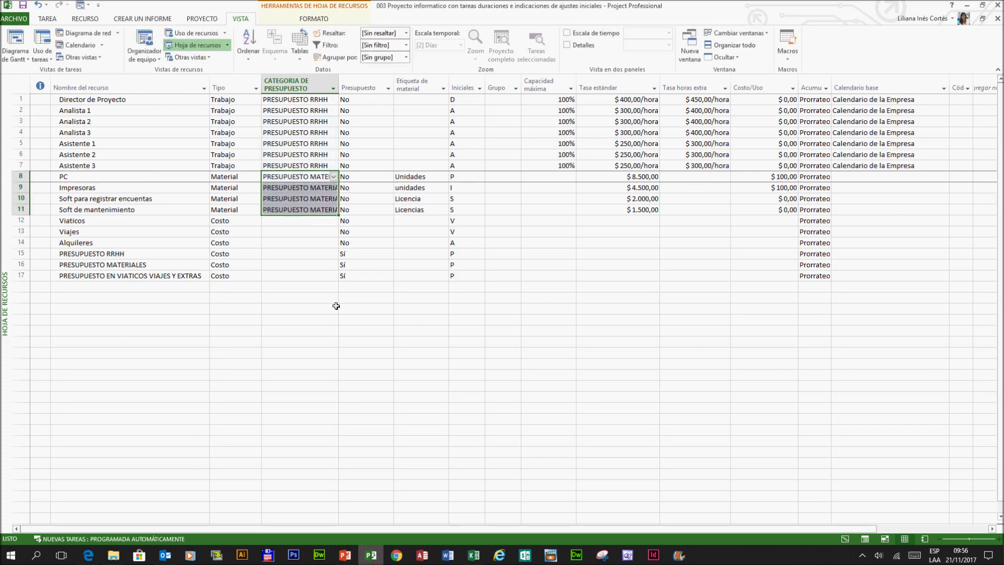
Set the category of Viaticos, Viajes and Alquileres to PRESUPUESTO VIATICOS VIAJES Y EXTRAS, and widen the category column to fit its values.
click(305, 221)
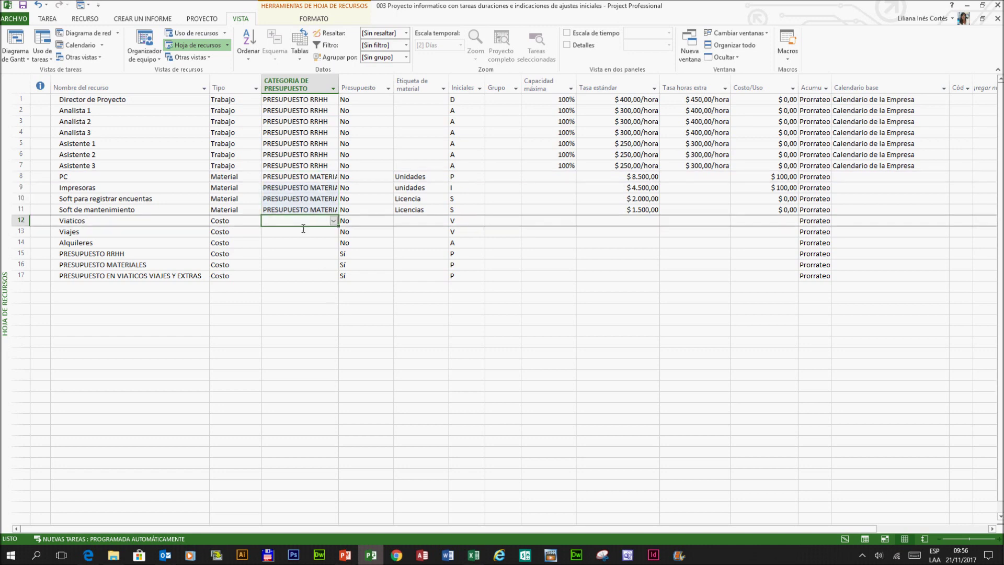
click(333, 221)
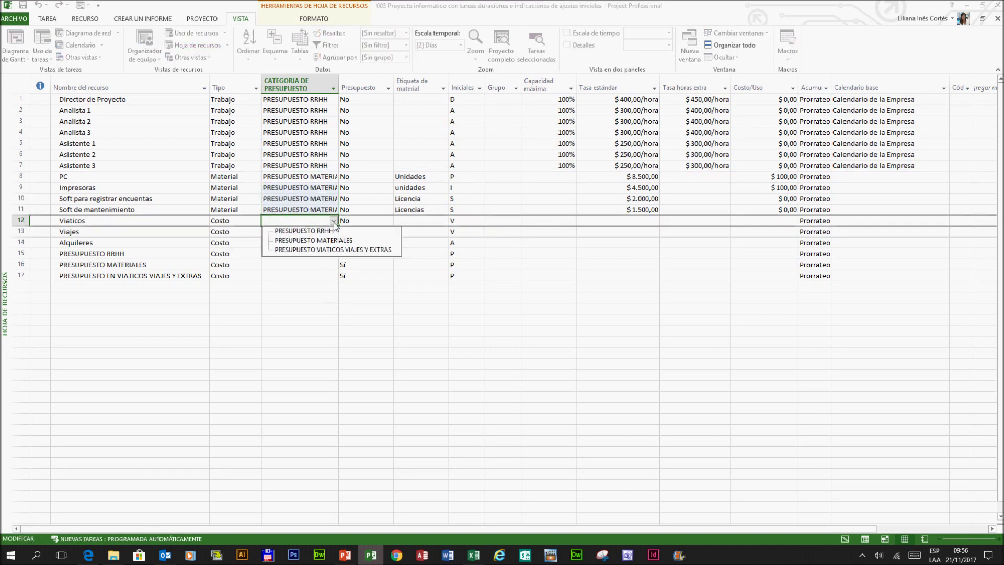
click(333, 249)
click(333, 220)
click(290, 221)
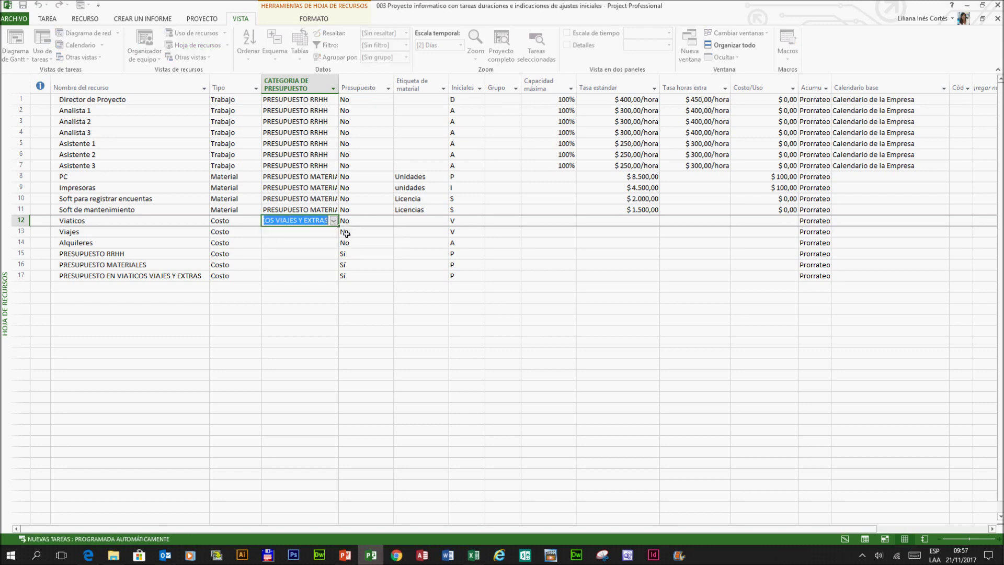
click(298, 243)
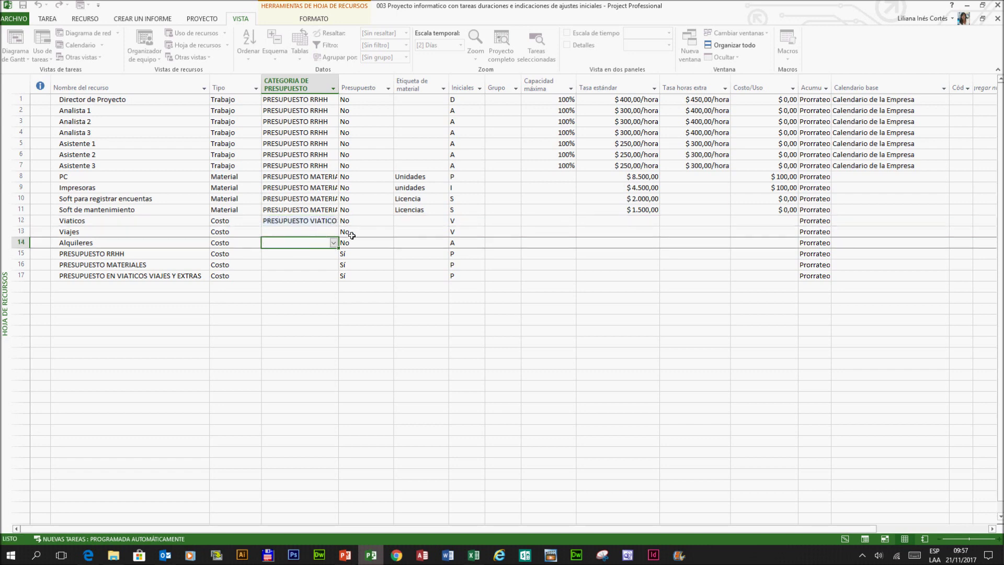
click(335, 224)
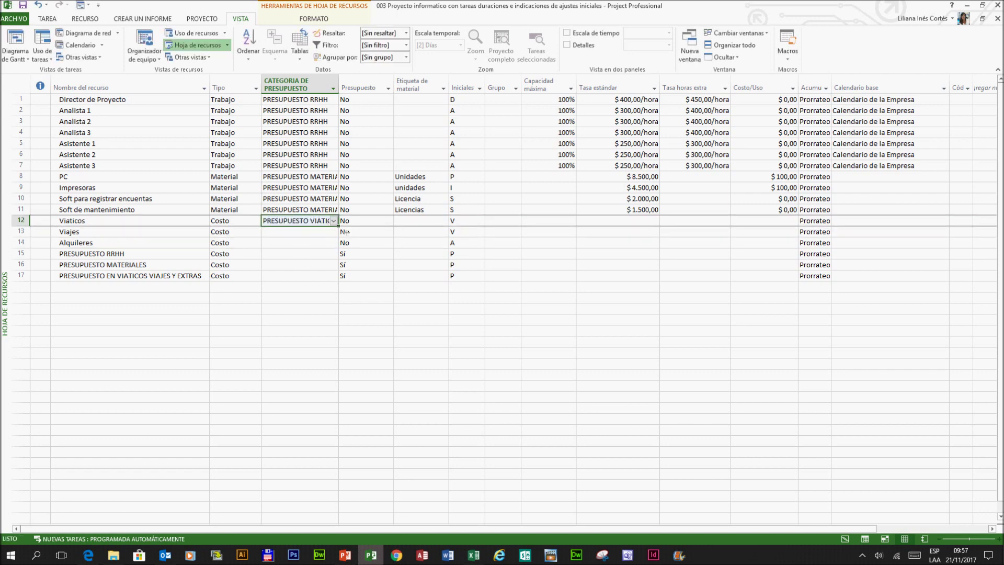
drag(347, 233, 343, 254)
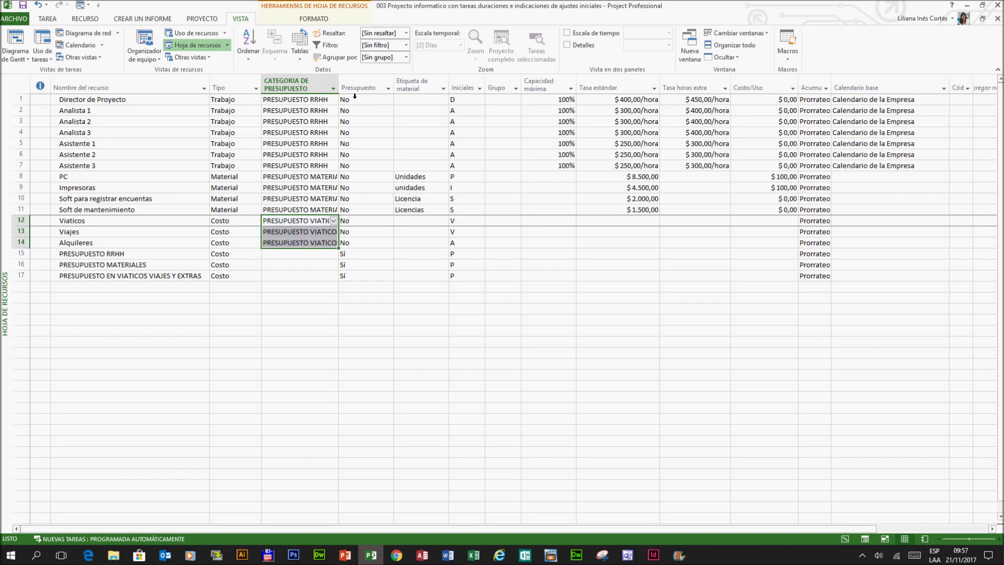
drag(344, 92, 398, 96)
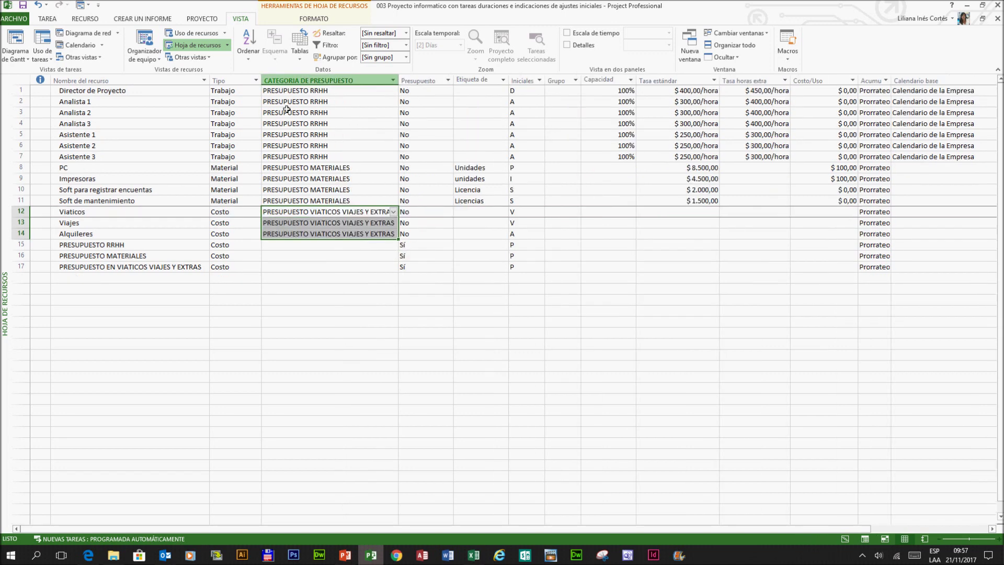
drag(129, 234, 133, 95)
Assign the three budget resources in rows 15 to 17 their matching categories: PRESUPUESTO RRHH, PRESUPUESTO MATERIALES and PRESUPUESTO VIATICOS VIAJES Y EXTRAS.
click(269, 245)
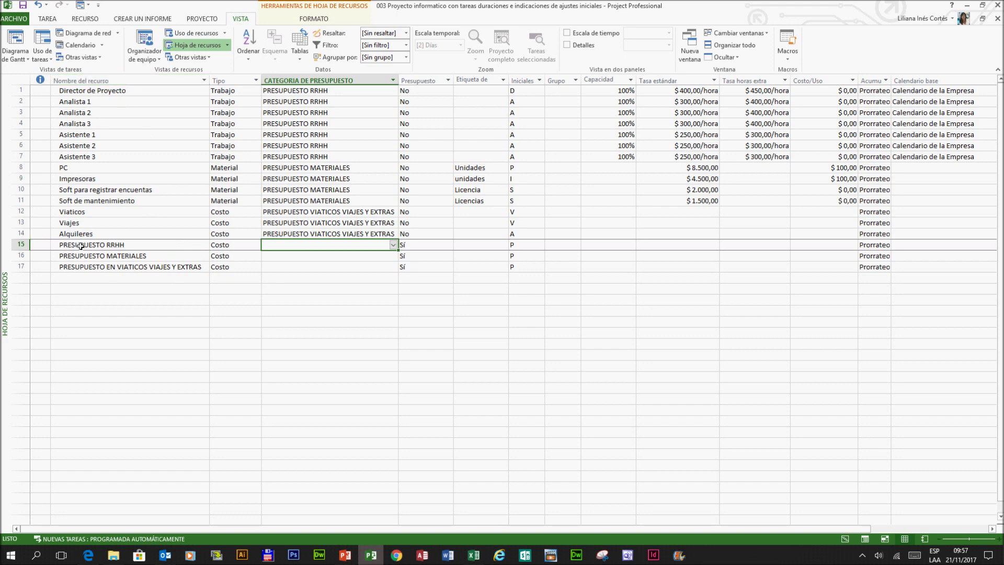
click(393, 245)
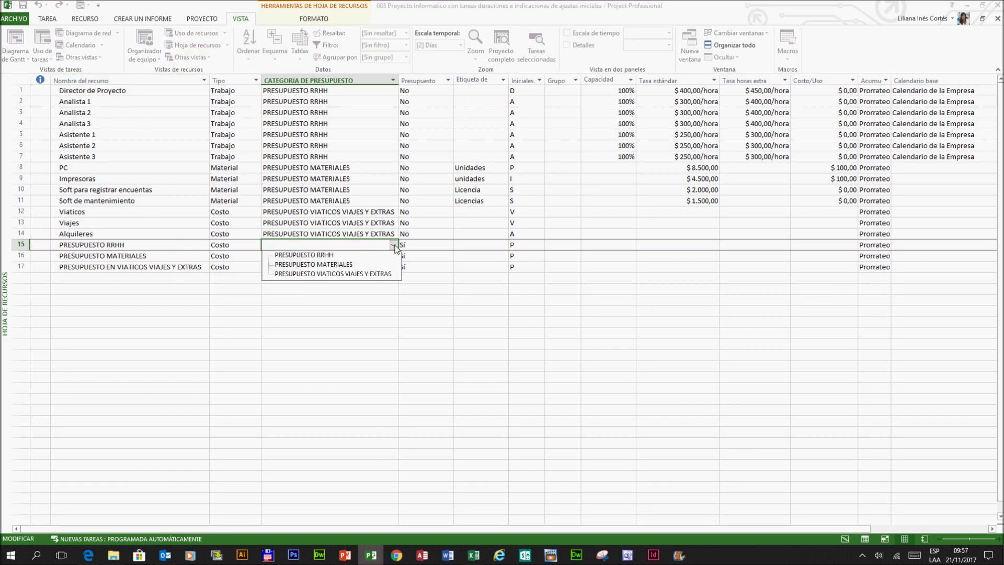
click(324, 255)
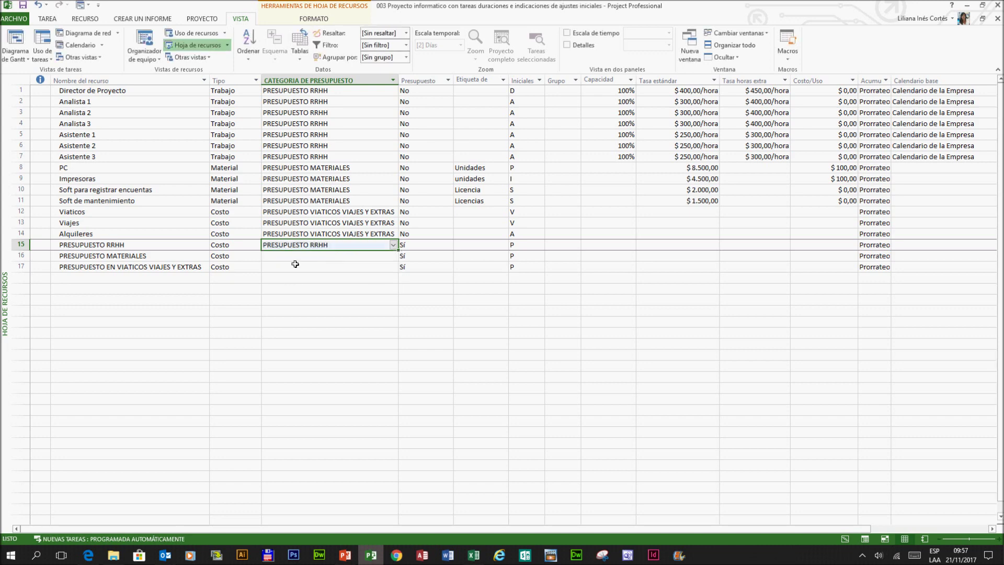
click(292, 259)
click(394, 255)
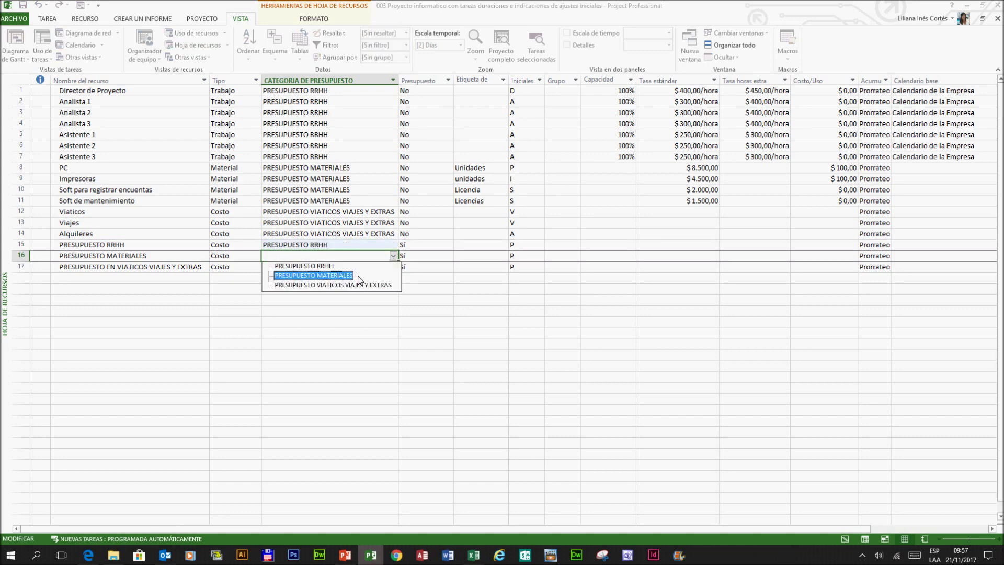
click(317, 276)
click(324, 268)
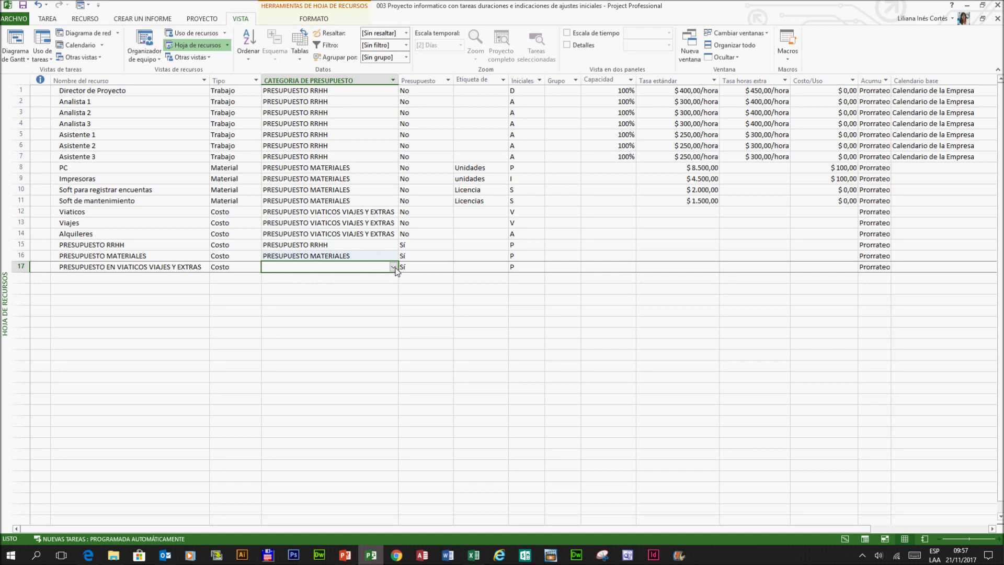
click(393, 267)
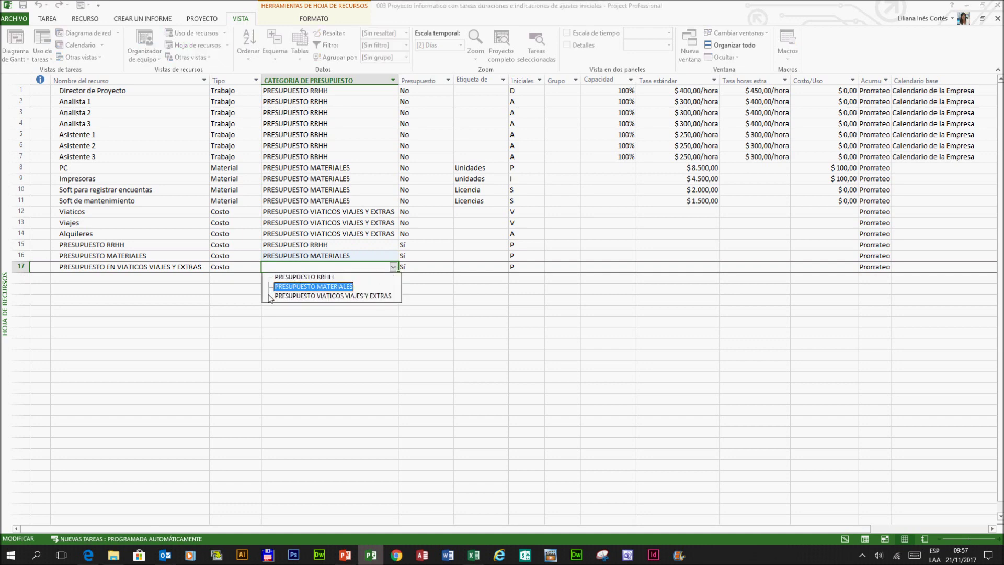
click(363, 296)
click(367, 323)
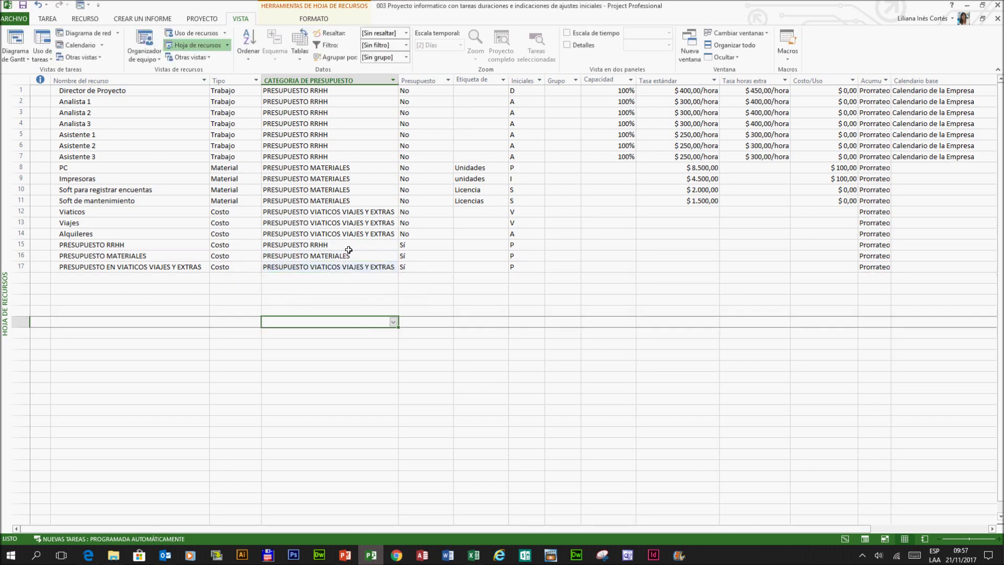
click(330, 84)
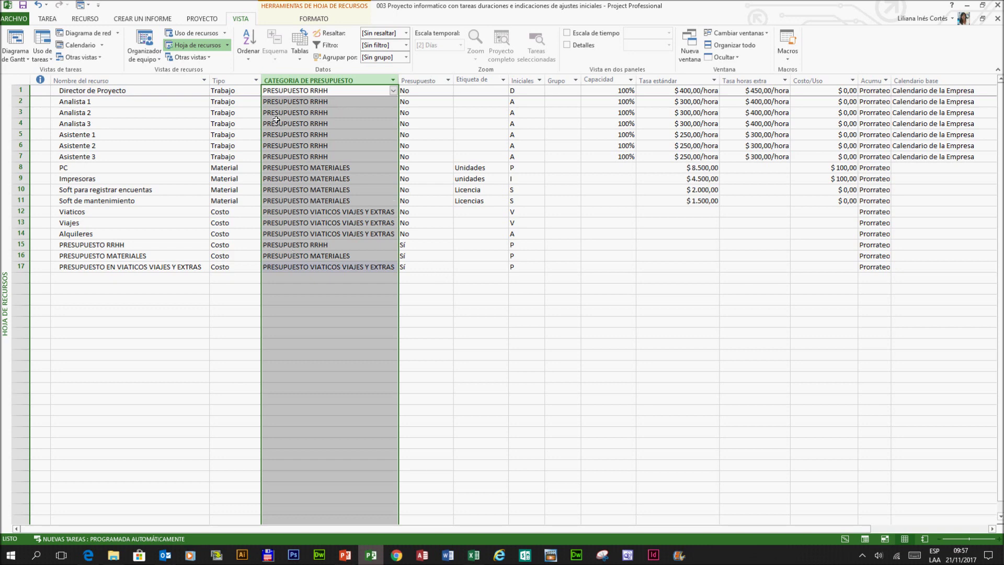
drag(24, 244, 24, 267)
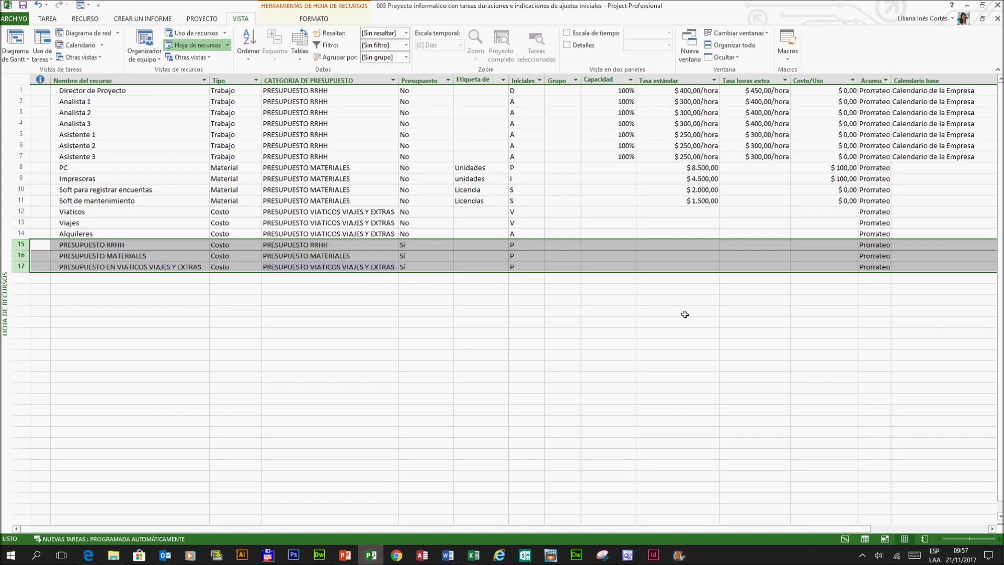
drag(365, 96, 364, 269)
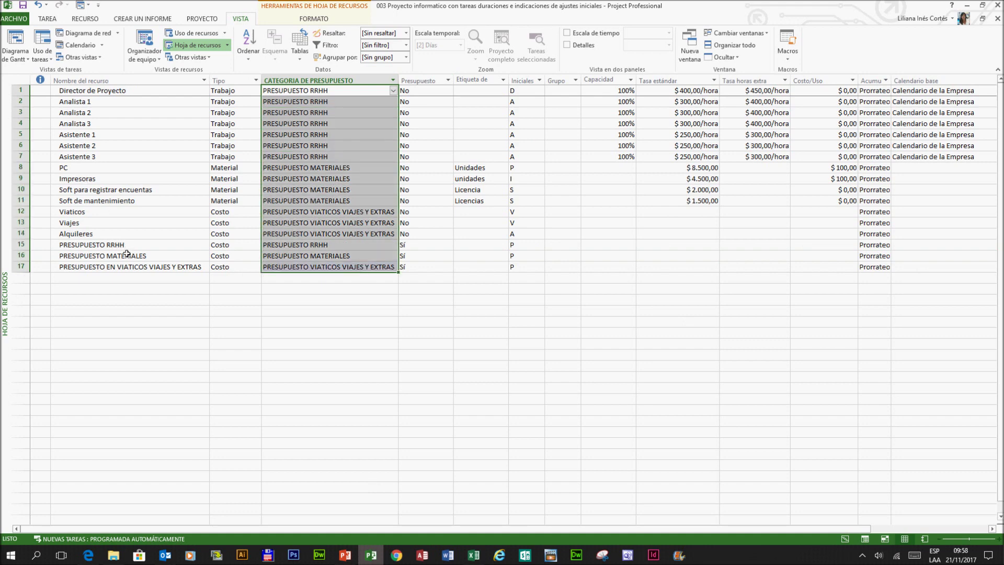
click(210, 248)
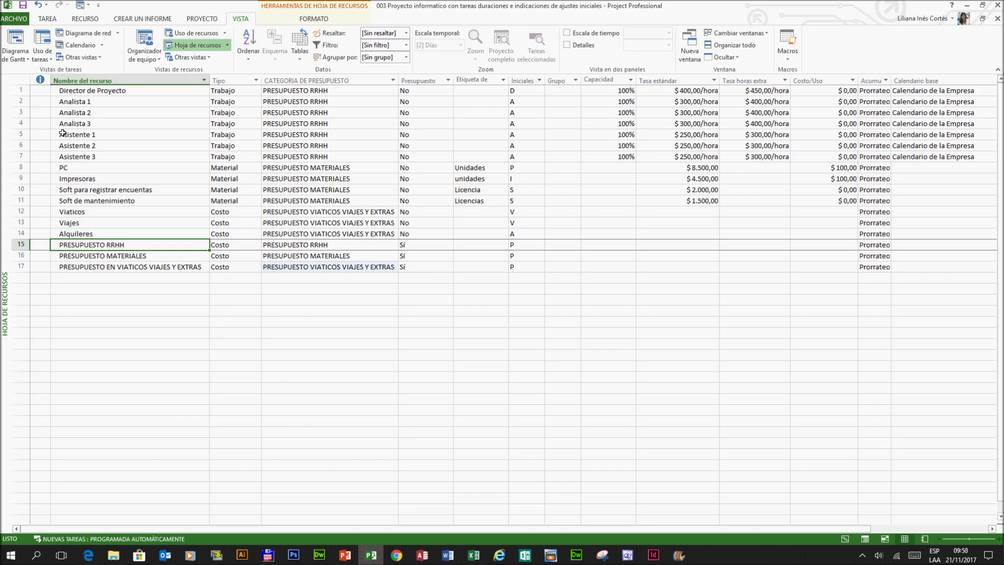
Open the working-time calendar of the Director de Proyecto resource from its resource information.
click(132, 95)
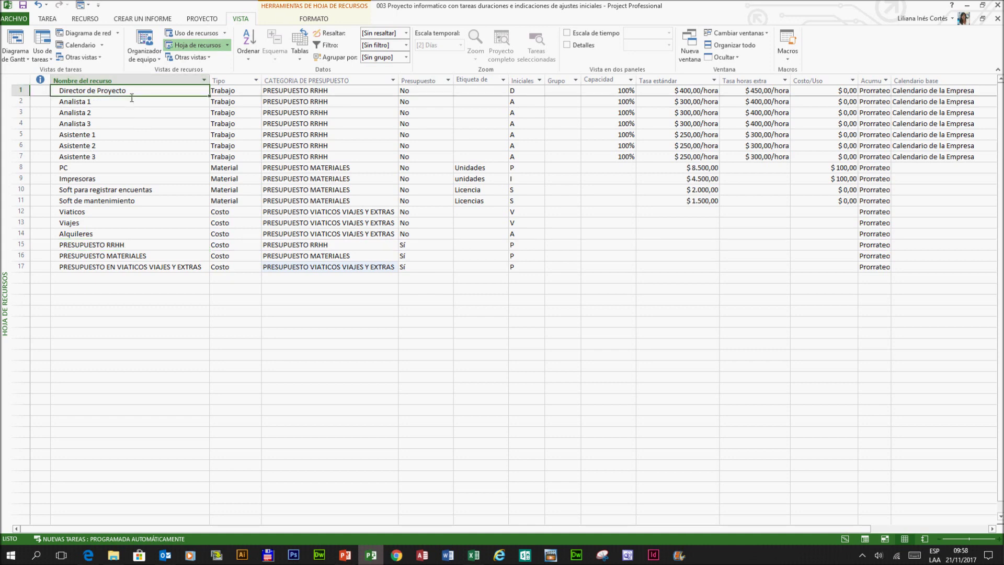
double_click(224, 94)
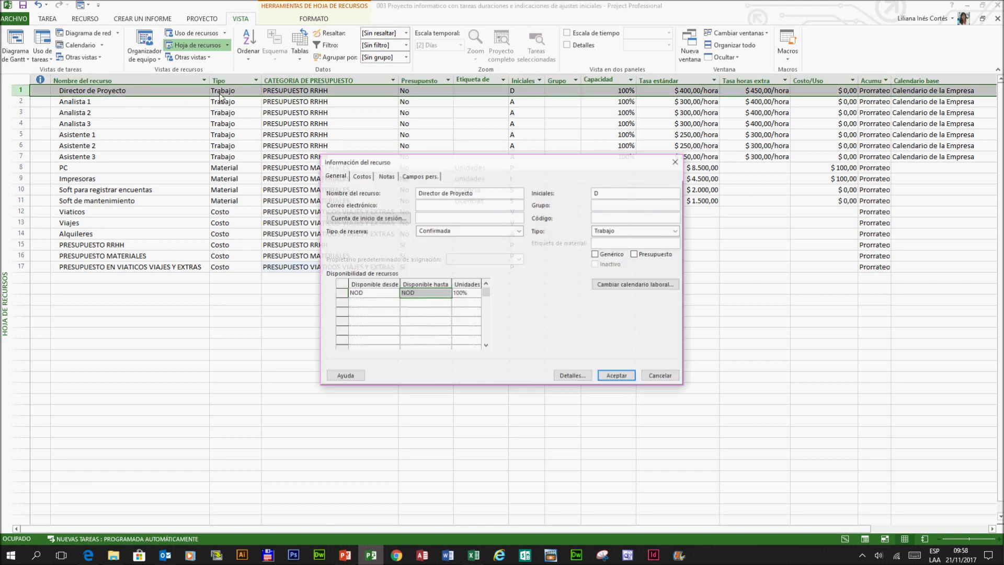
drag(410, 165, 314, 139)
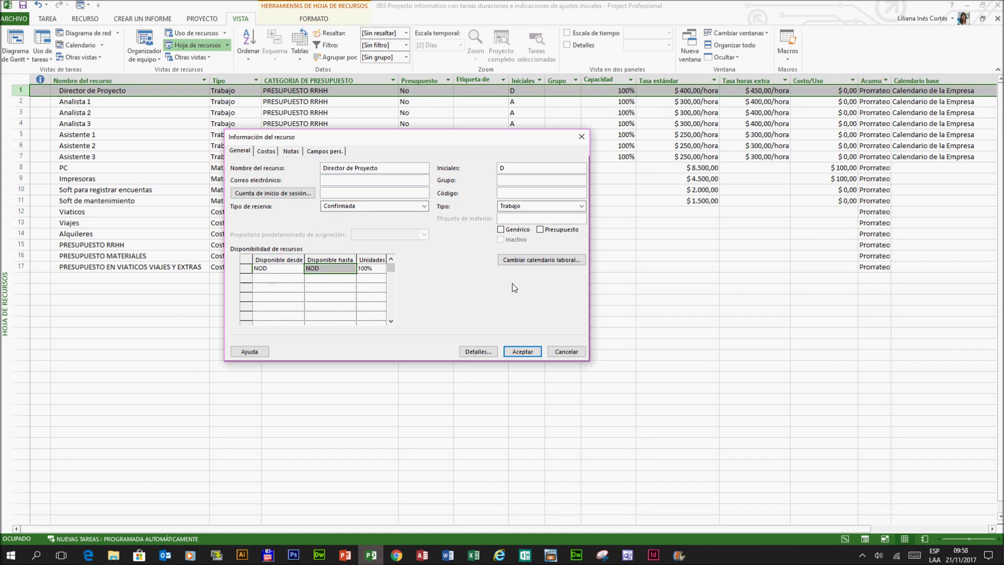
click(541, 266)
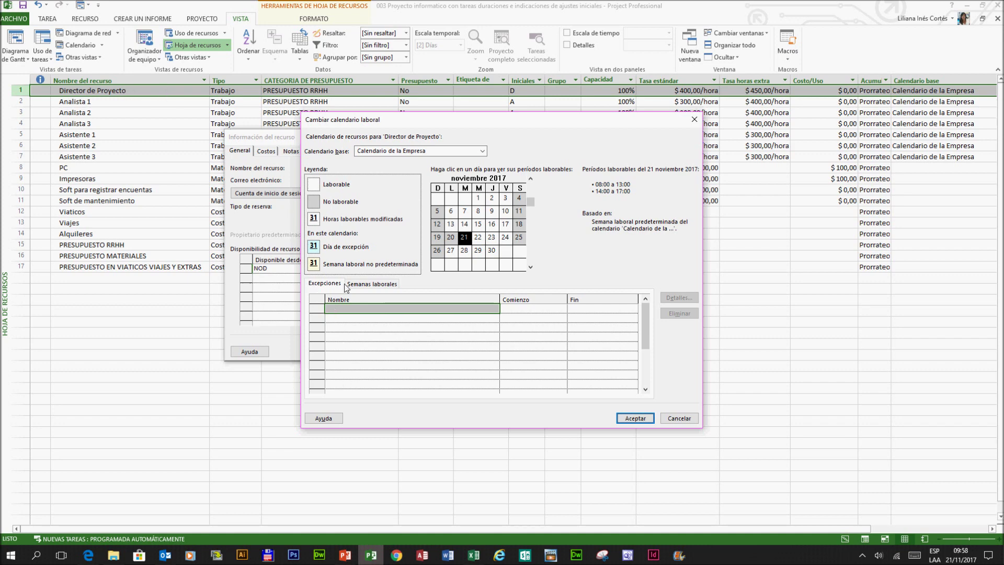
click(342, 314)
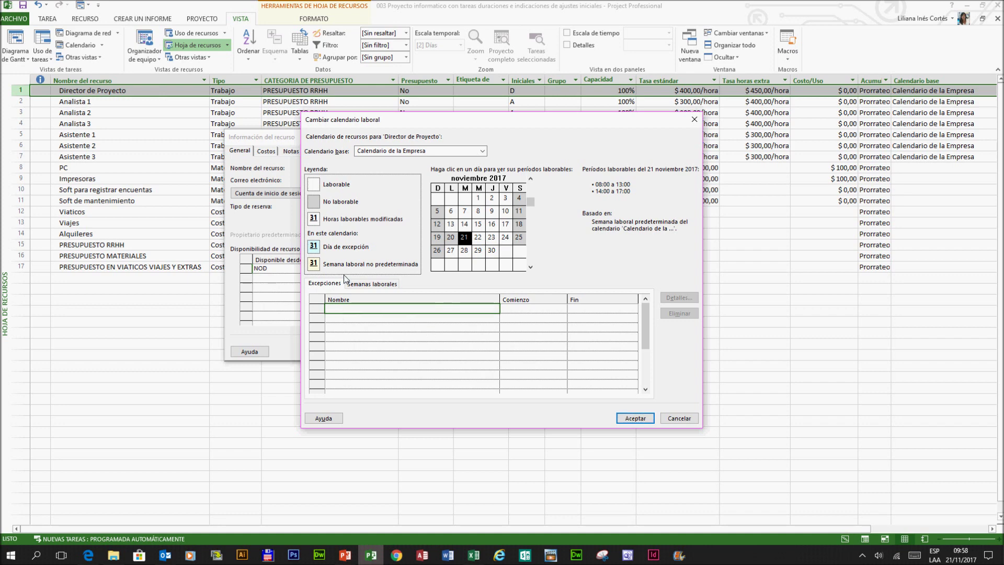
click(324, 283)
click(354, 313)
text(VACACIONES)
click(547, 310)
text(1)
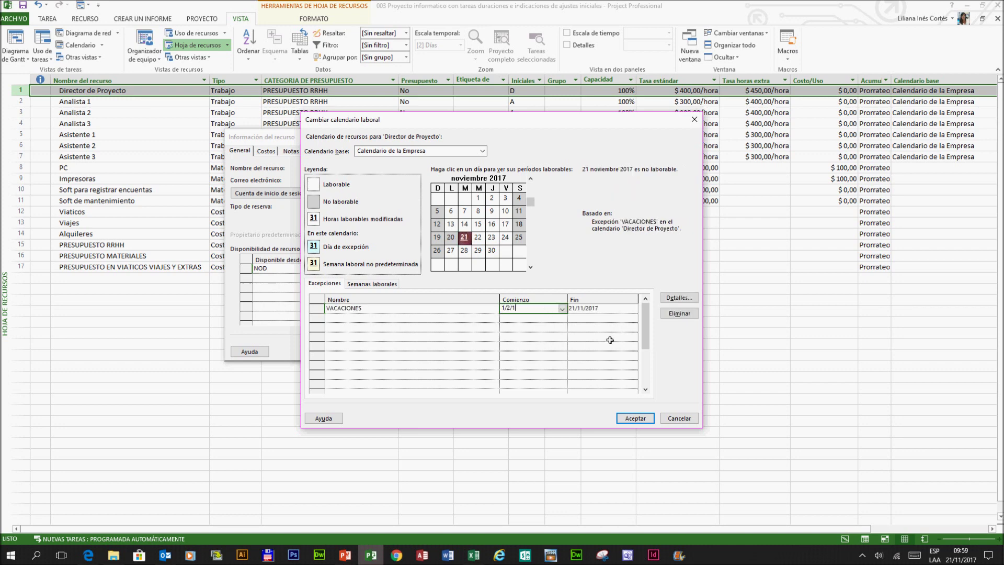
text(/2/2018)
key(Tab)
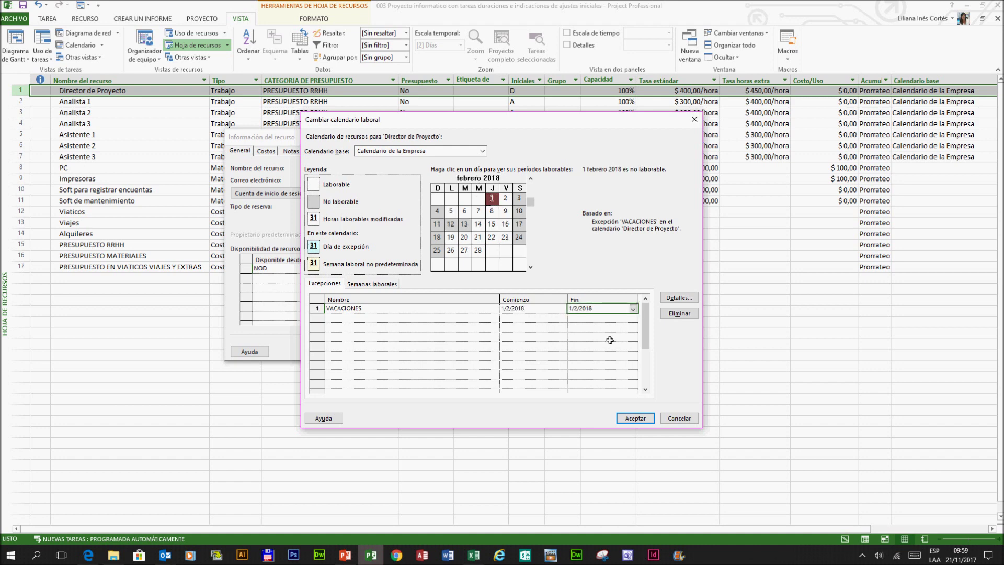
text(15)
click(410, 317)
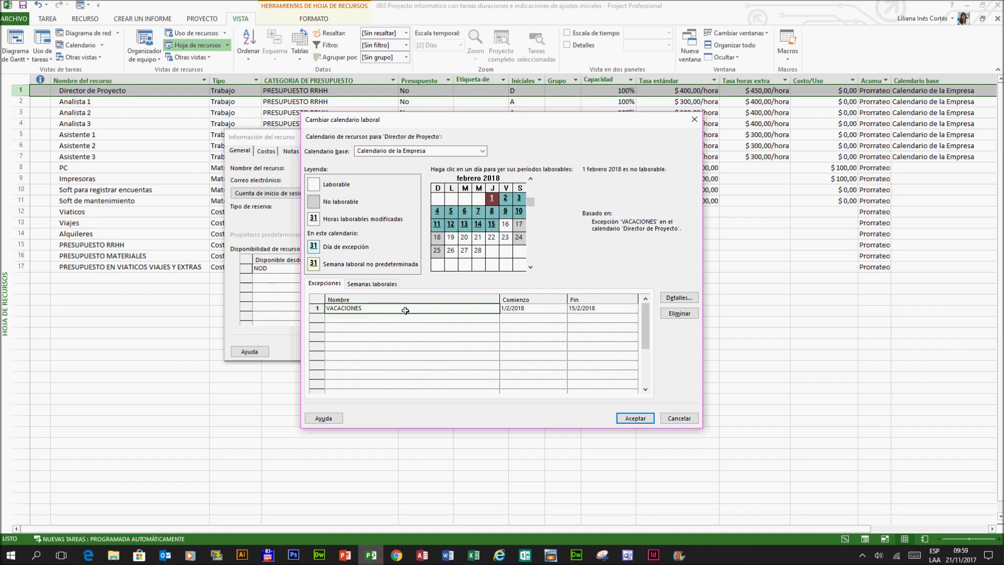
Review the working periods of the default work week for Director de Proyecto, day by day from Lunes to Viernes.
click(381, 284)
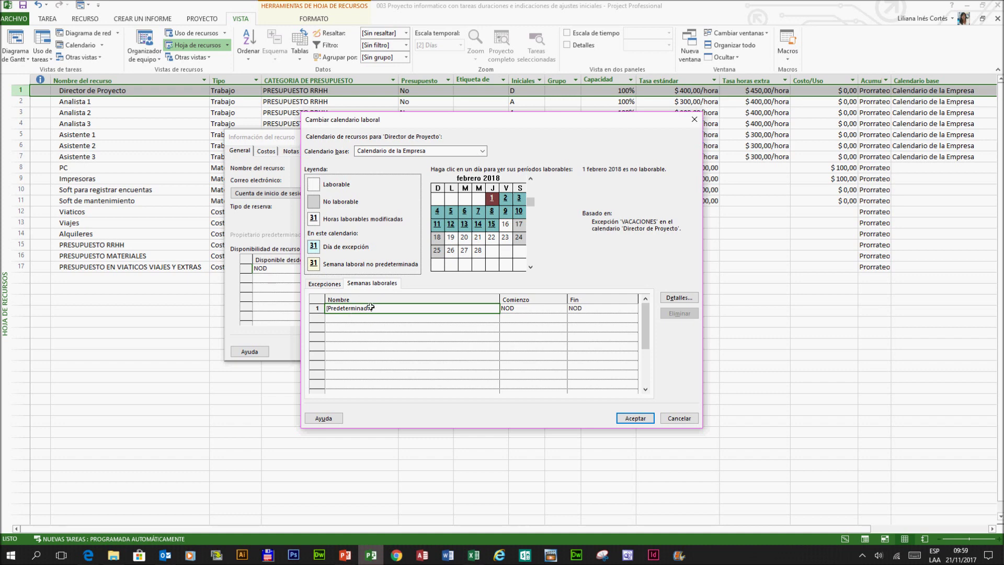
click(680, 298)
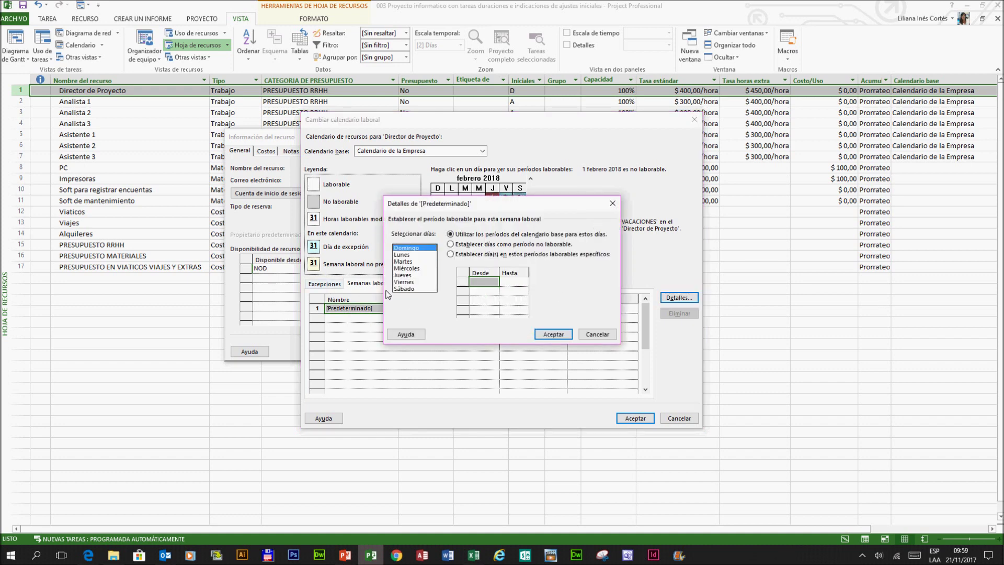
click(400, 255)
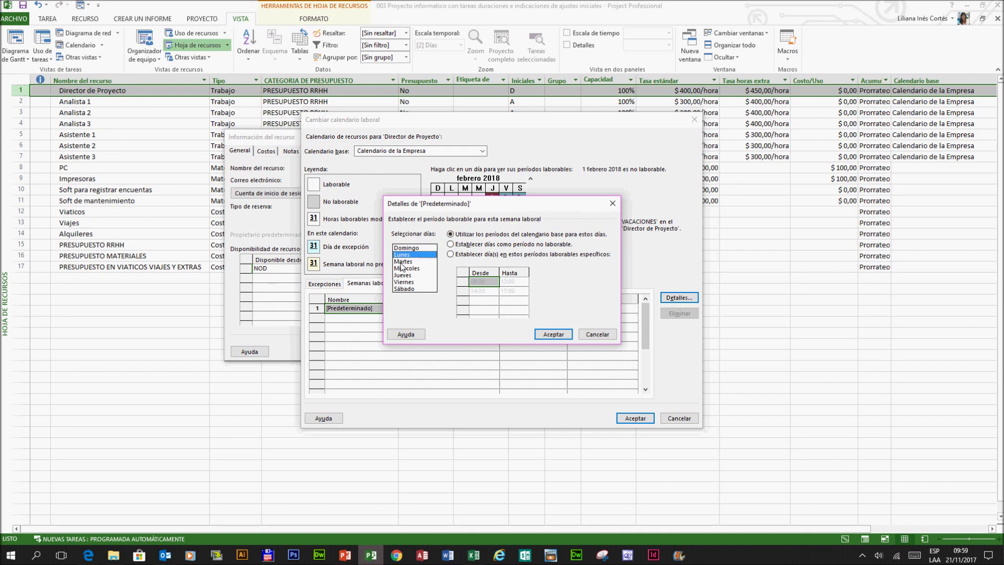
click(404, 262)
click(406, 269)
click(408, 275)
click(412, 282)
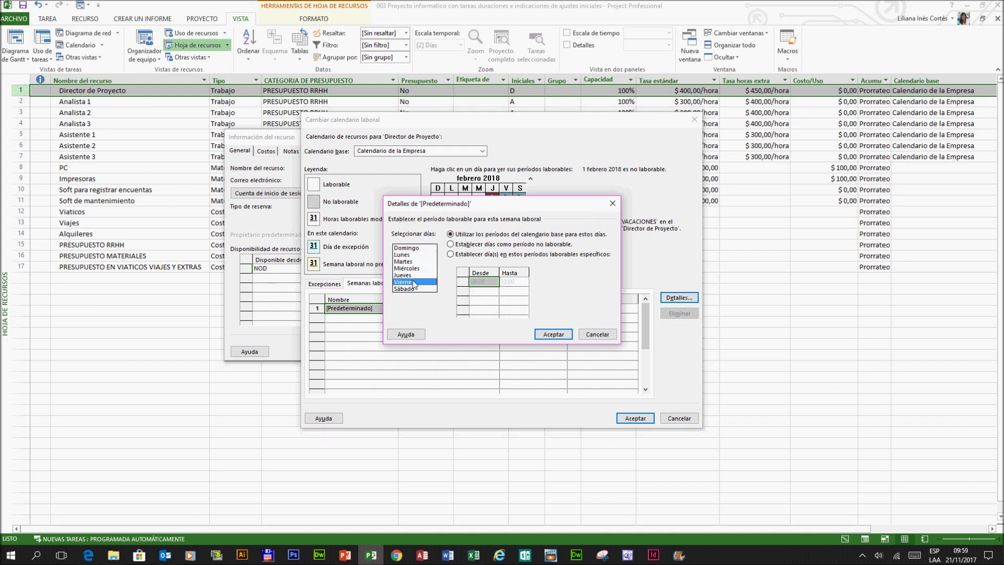
click(552, 335)
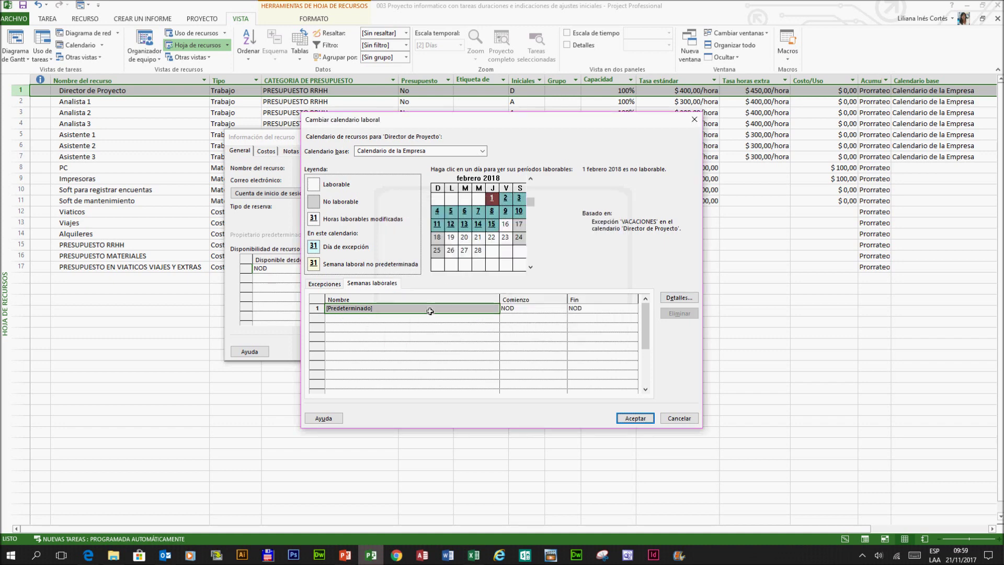
click(322, 284)
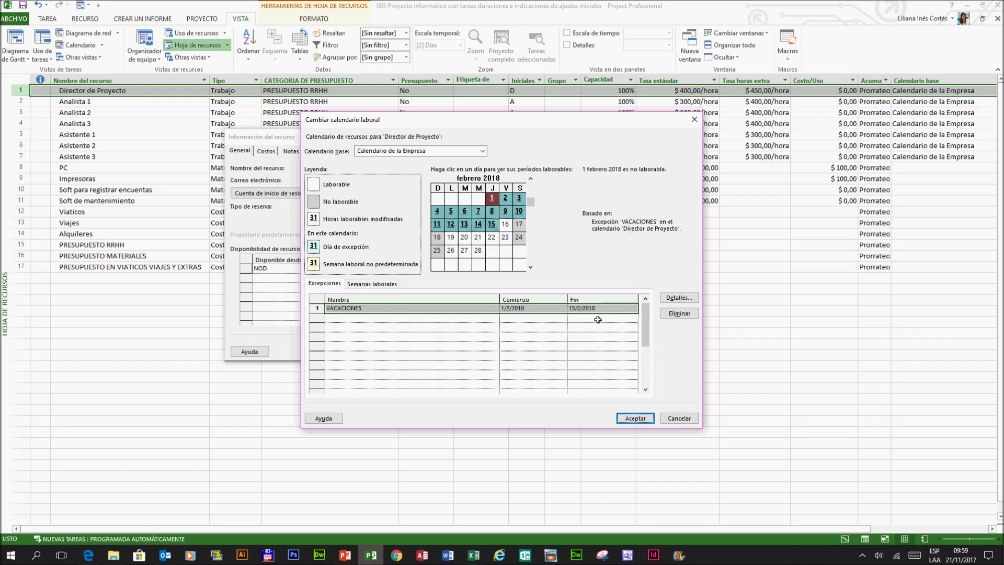
click(646, 422)
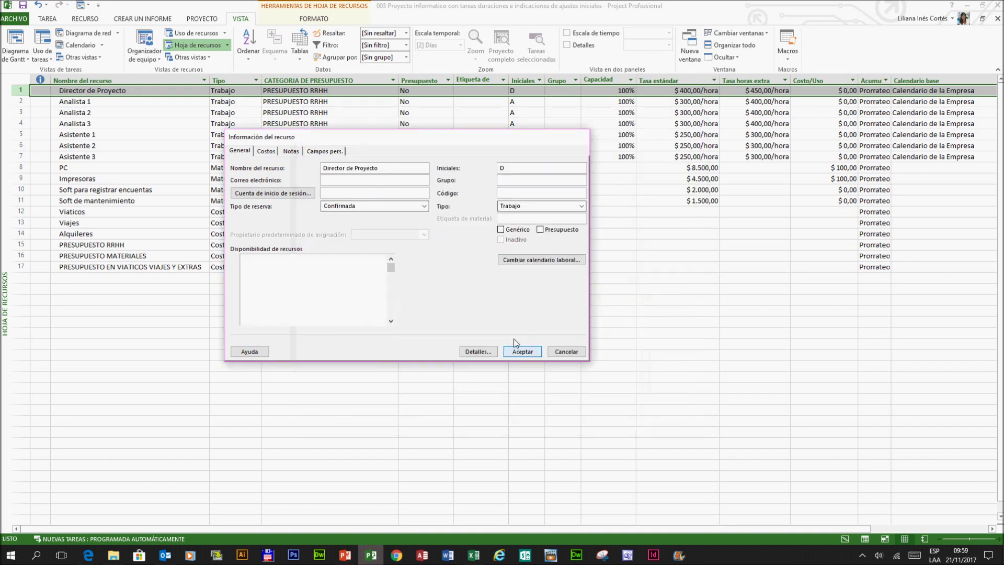
click(518, 350)
Add a VACACIONES exception starting on 1/3/2018 to the working-time calendar of Analista 1.
double_click(99, 103)
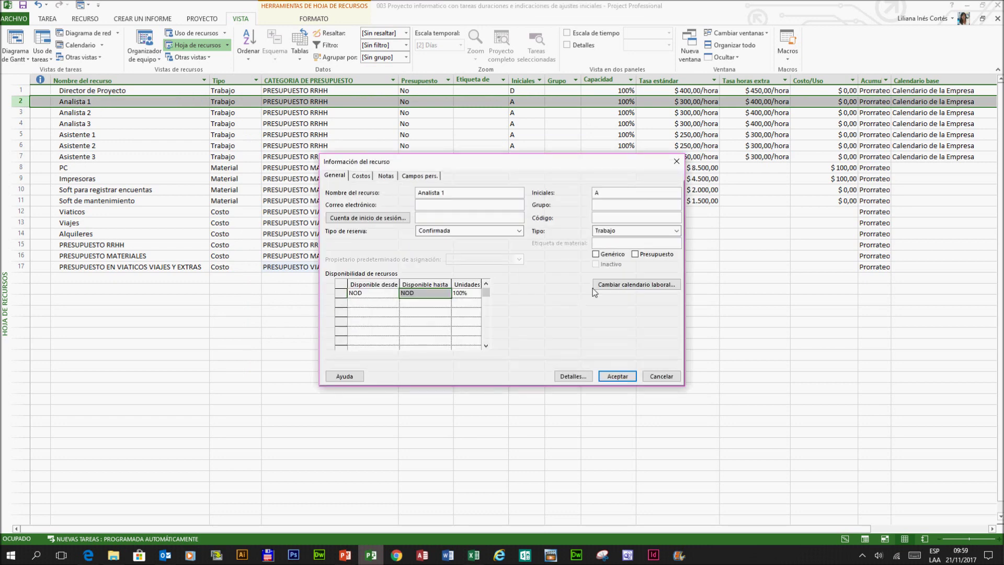
click(623, 289)
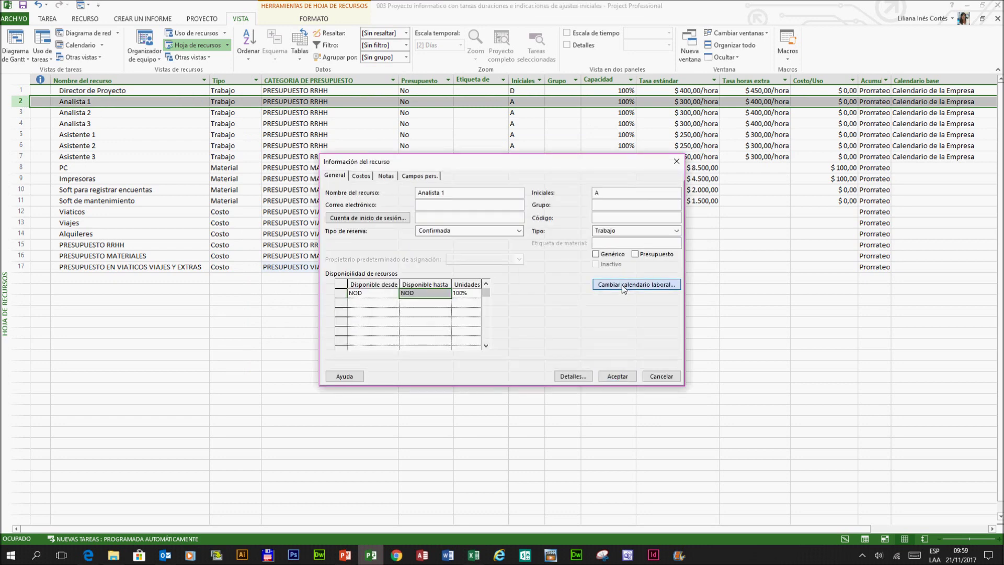
click(372, 308)
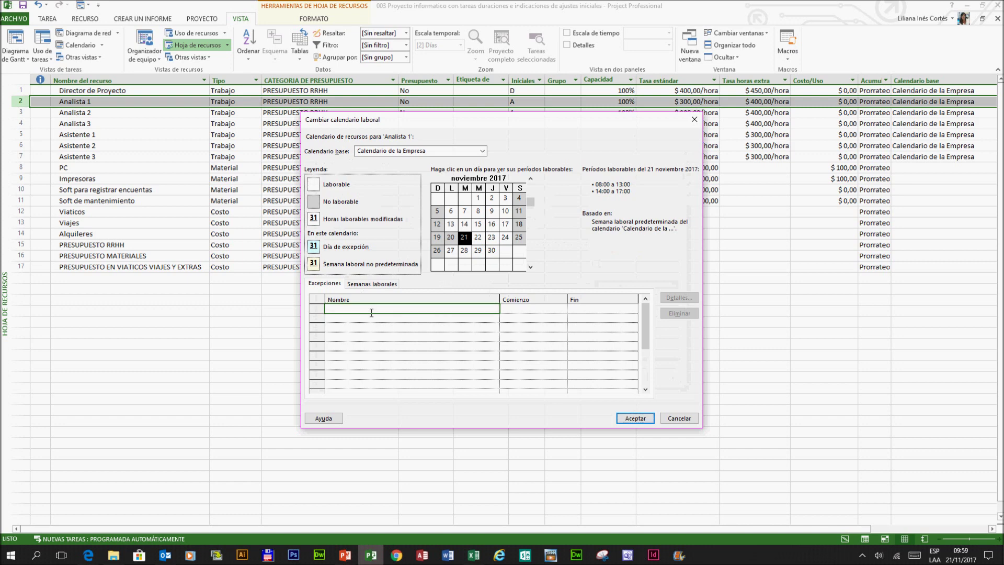
text(VACACIONES)
key(Tab)
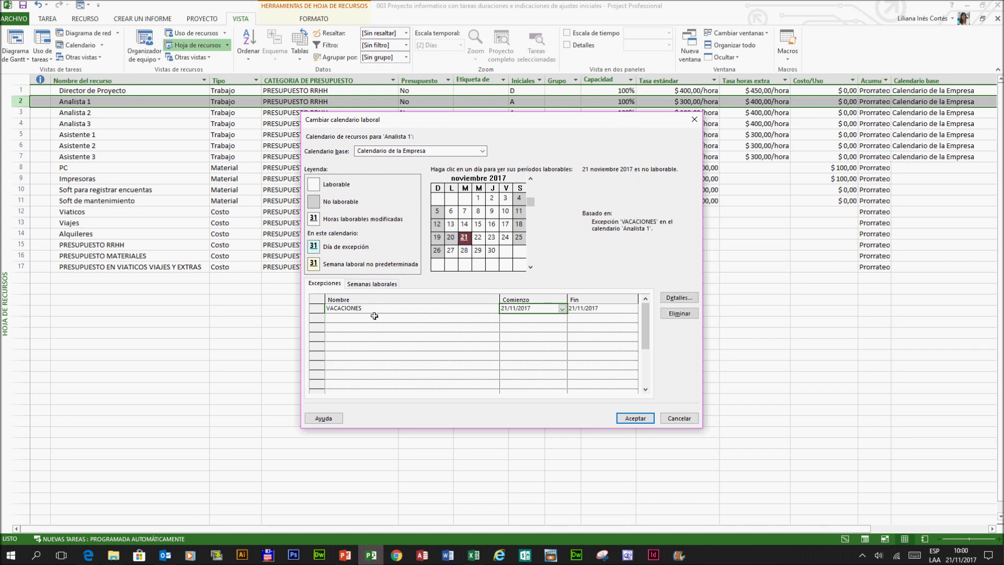
text(1)
text(/3/2018)
key(Tab)
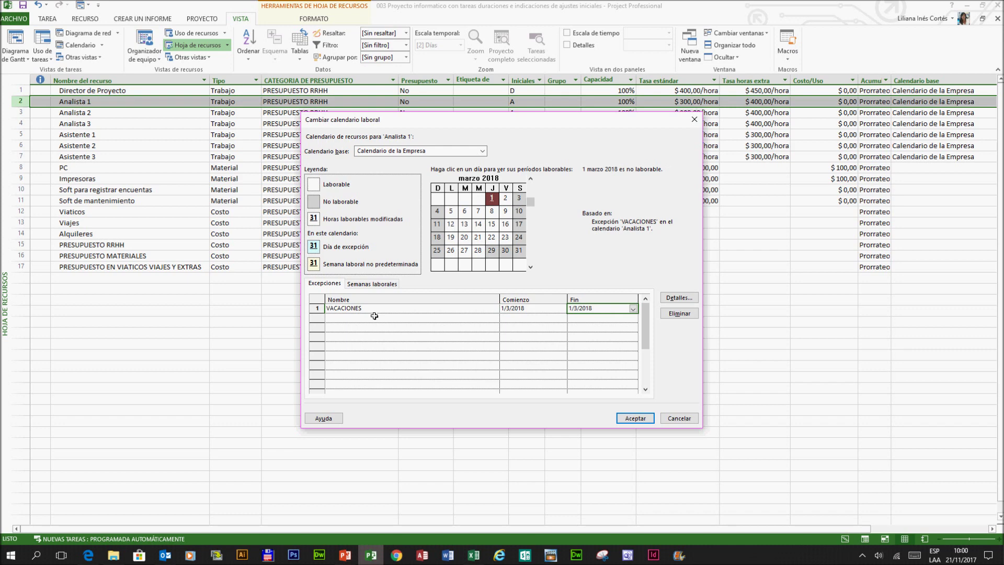
Set the end of Analista 1's vacation exception to 15/3/2018 and save the calendar and resource information.
text(15)
text(/3/2018)
key(Return)
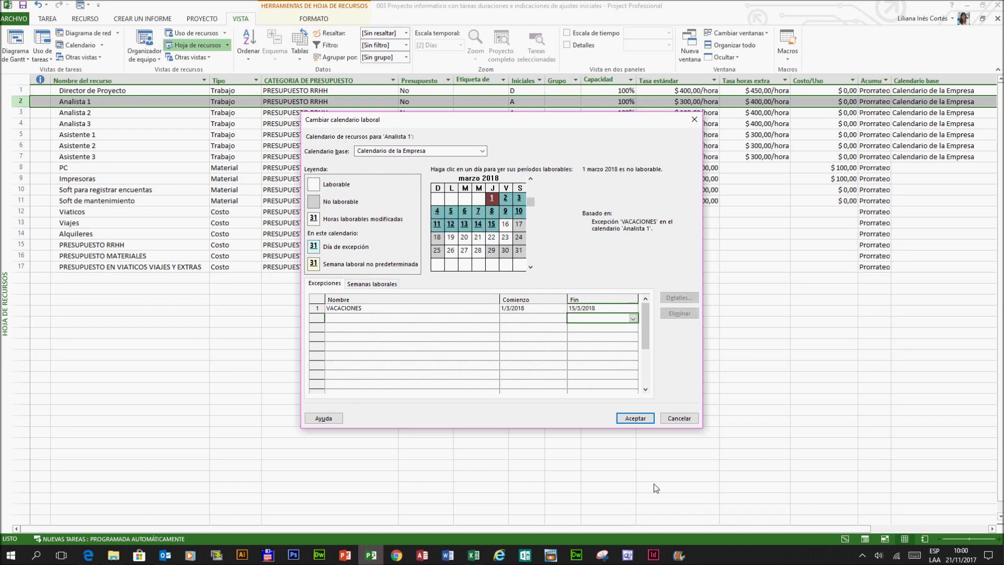
click(636, 418)
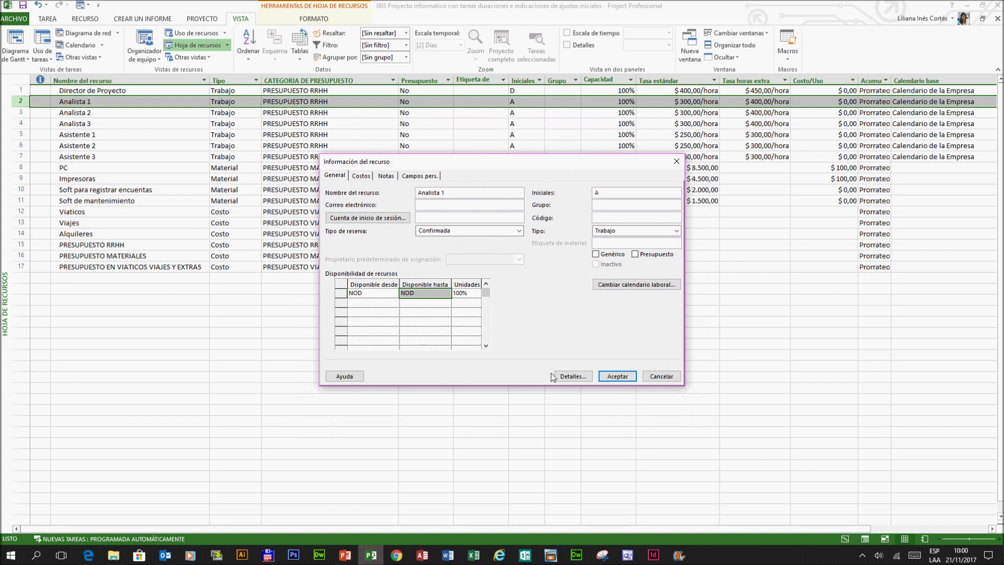
click(617, 376)
Create a base calendar named CALENDARIO ASISTENTES as a copy of Calendario de la Empresa.
drag(21, 134, 25, 157)
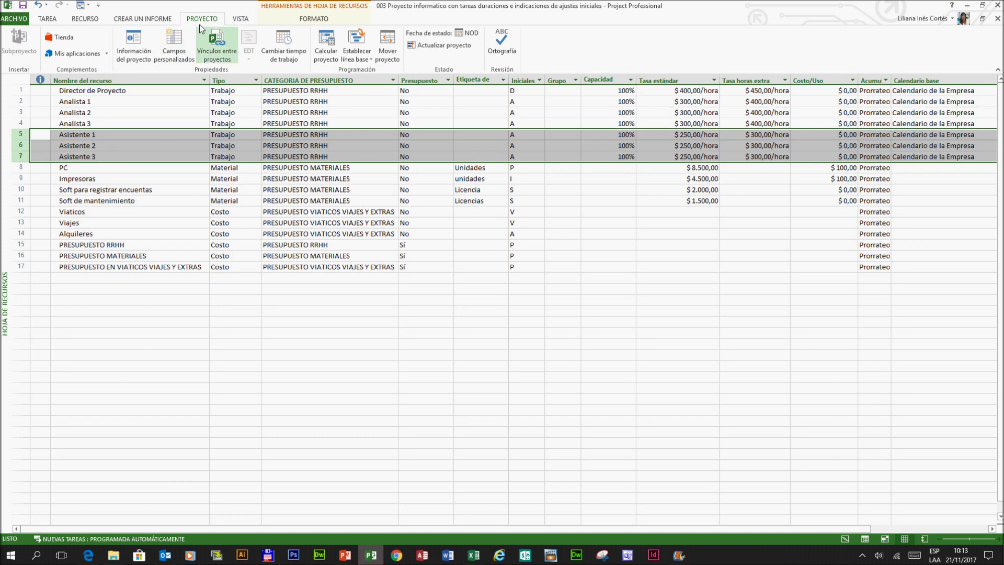
click(291, 54)
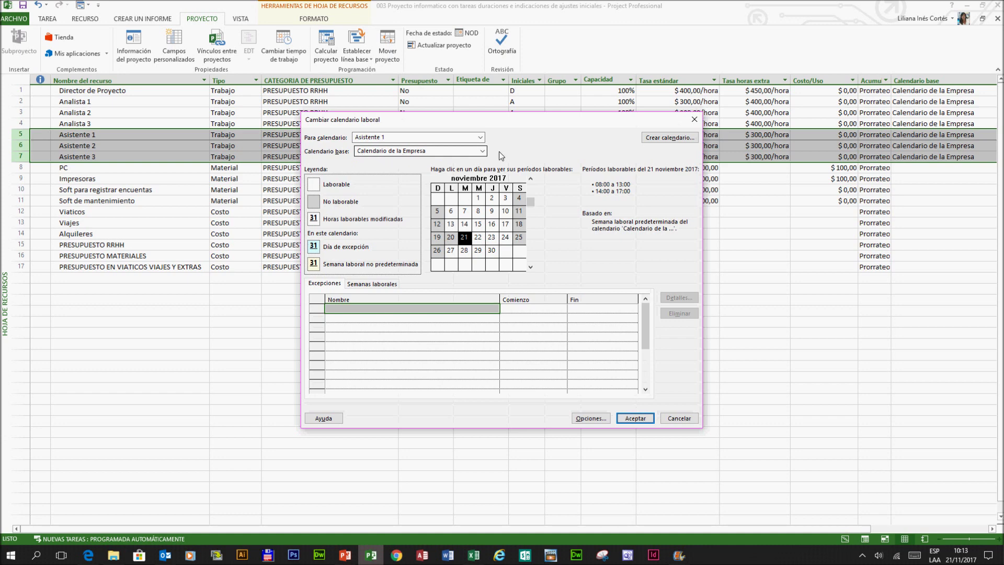
click(668, 139)
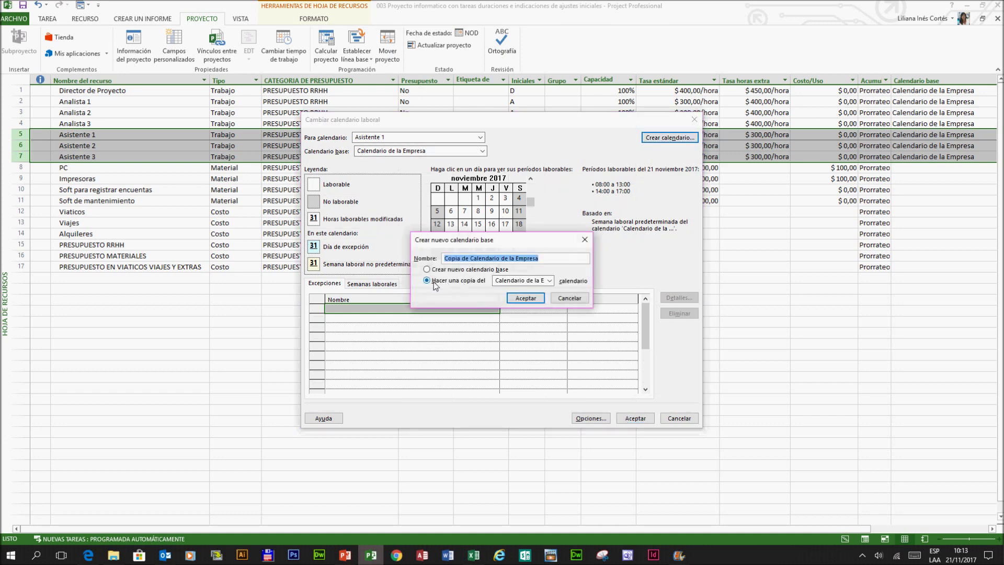
click(434, 282)
click(550, 280)
click(547, 299)
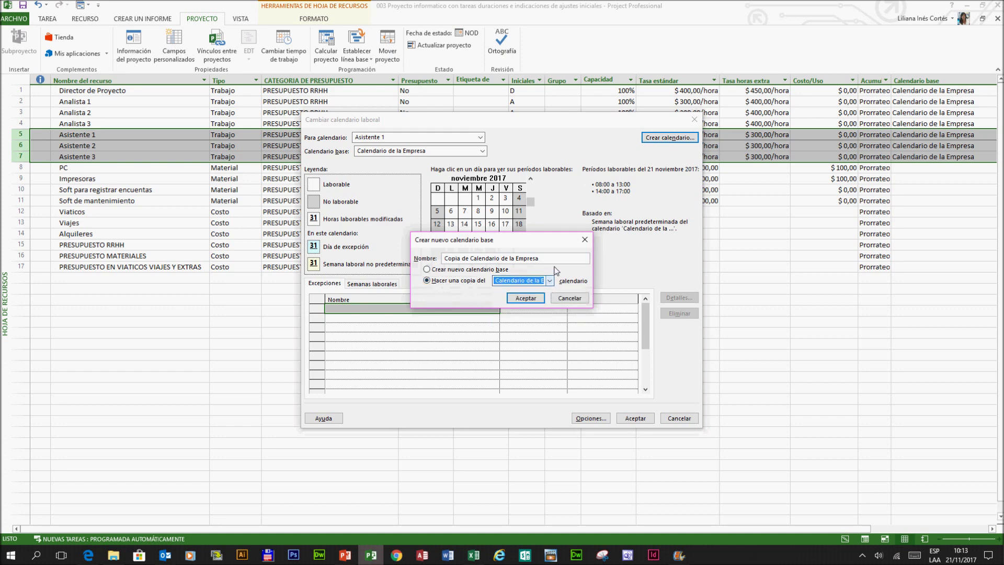
drag(562, 259, 286, 223)
text(CALENDARIO ASISTENTES)
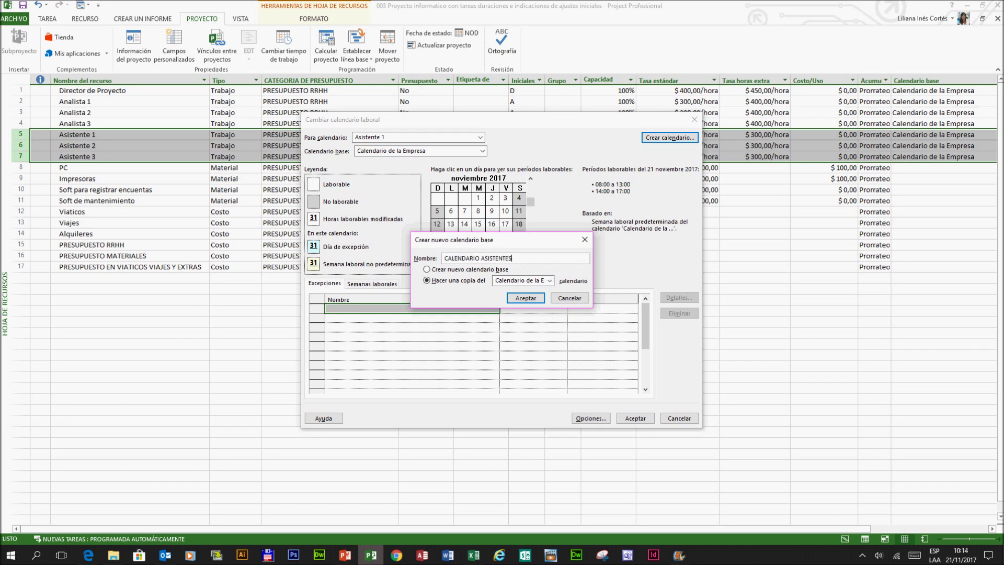
click(525, 298)
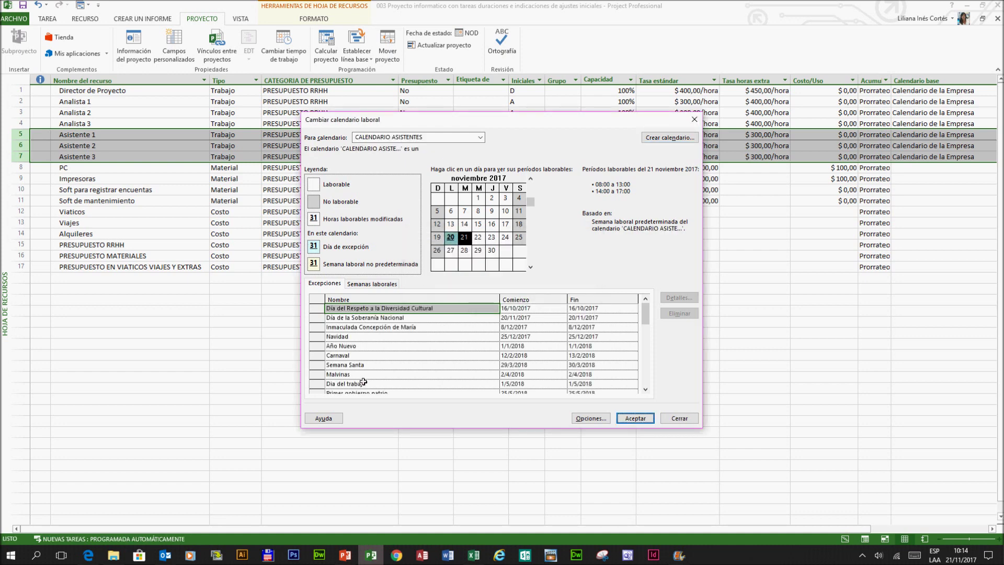
Add a VACACIONES exception from 2/1/2018 to 7/1 after the last holiday in CALENDARIO ASISTENTES and save the calendar.
click(645, 390)
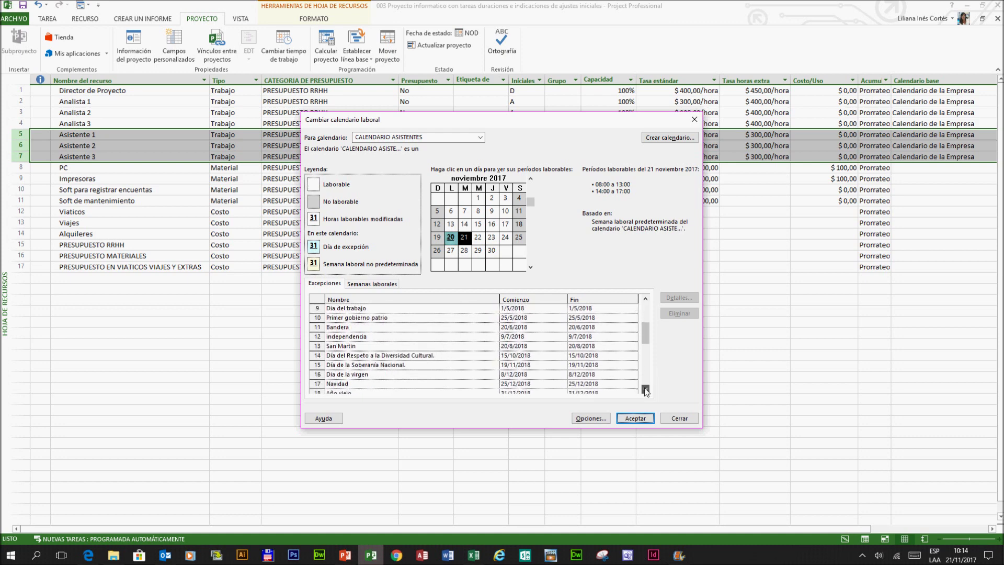
click(451, 382)
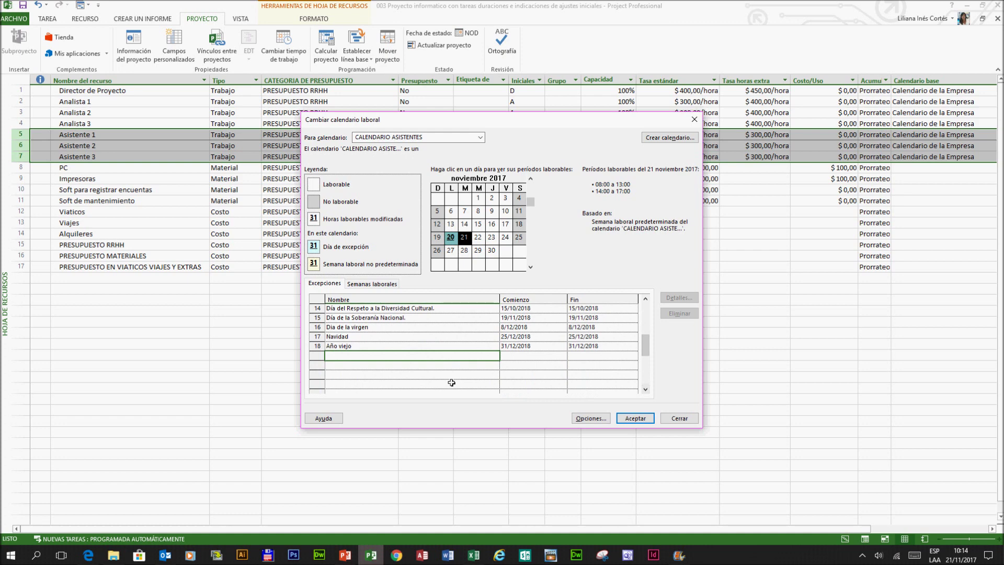
text(VACACIONES)
key(Tab)
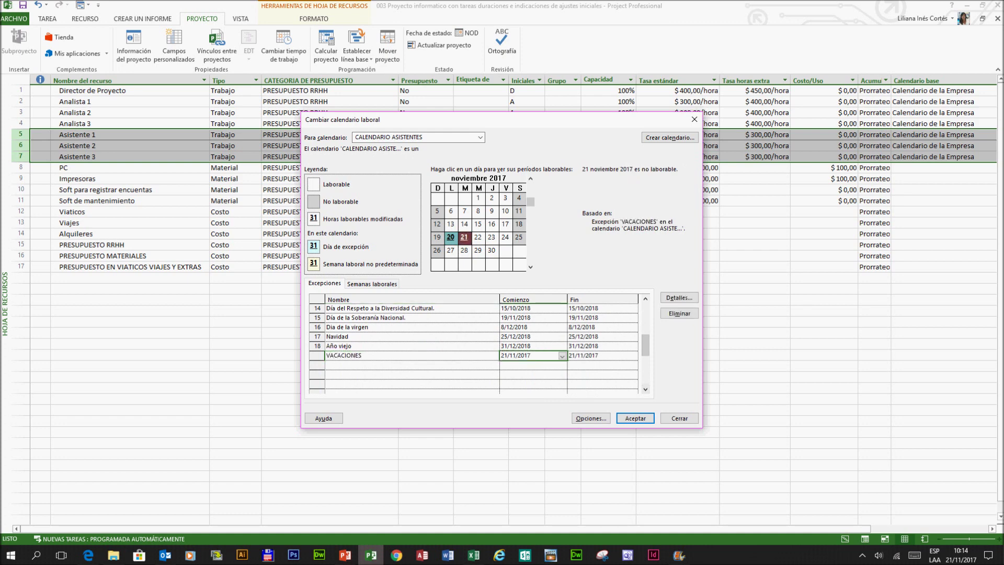
text(2/1/18)
key(Tab)
text(7)
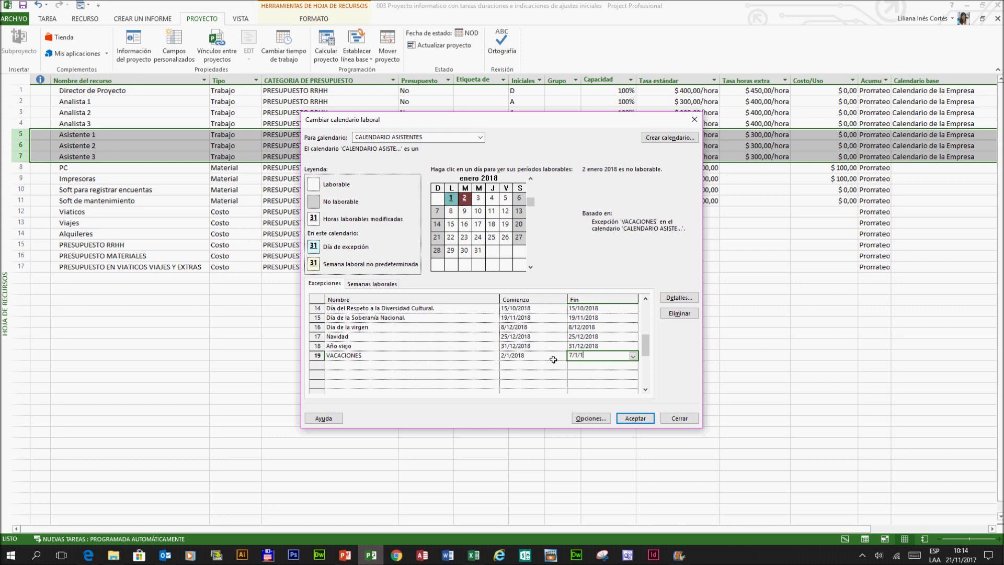
click(641, 419)
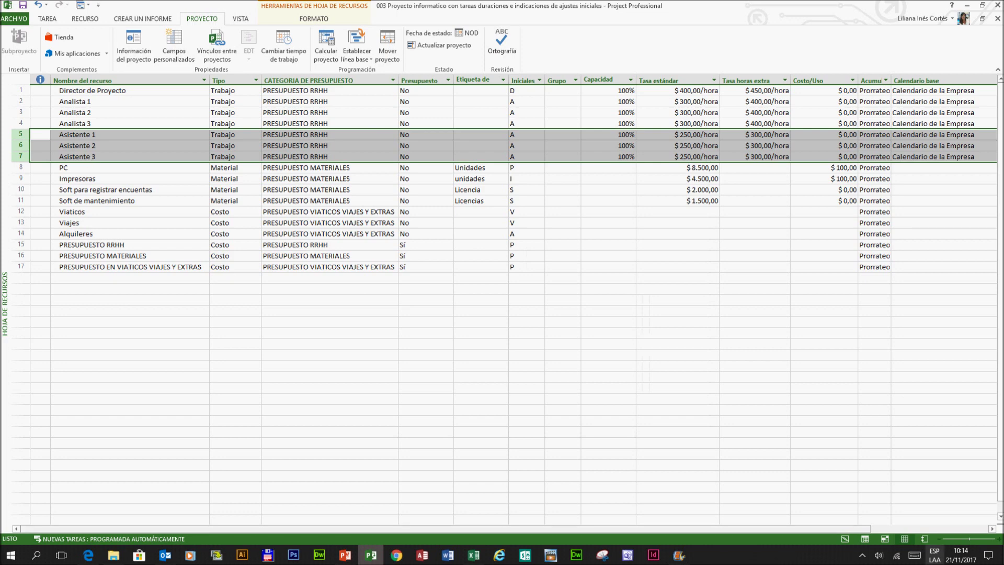
Assign CALENDARIO ASISTENTES as the base calendar of Asistente 1 in the resource sheet.
click(992, 529)
click(993, 529)
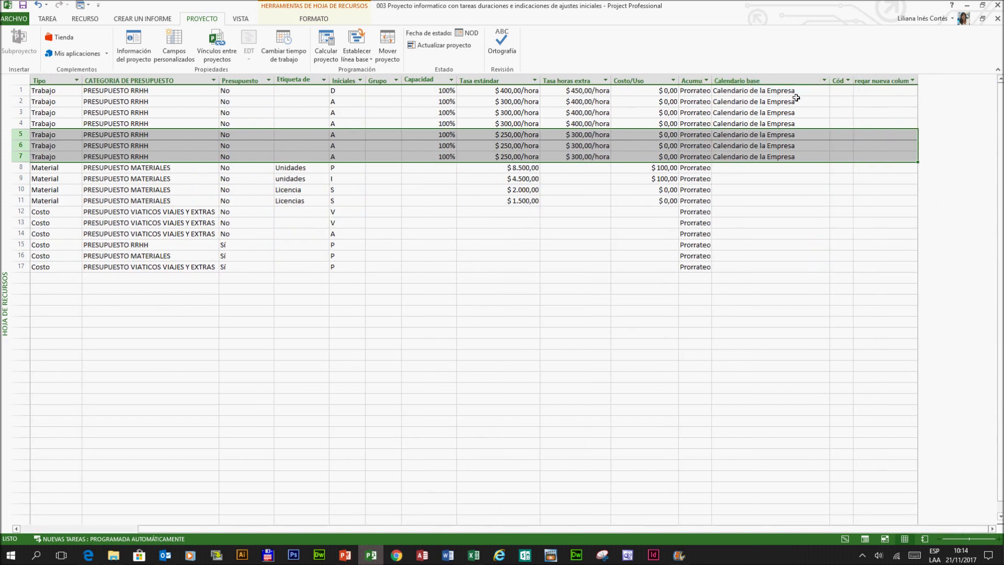
click(758, 137)
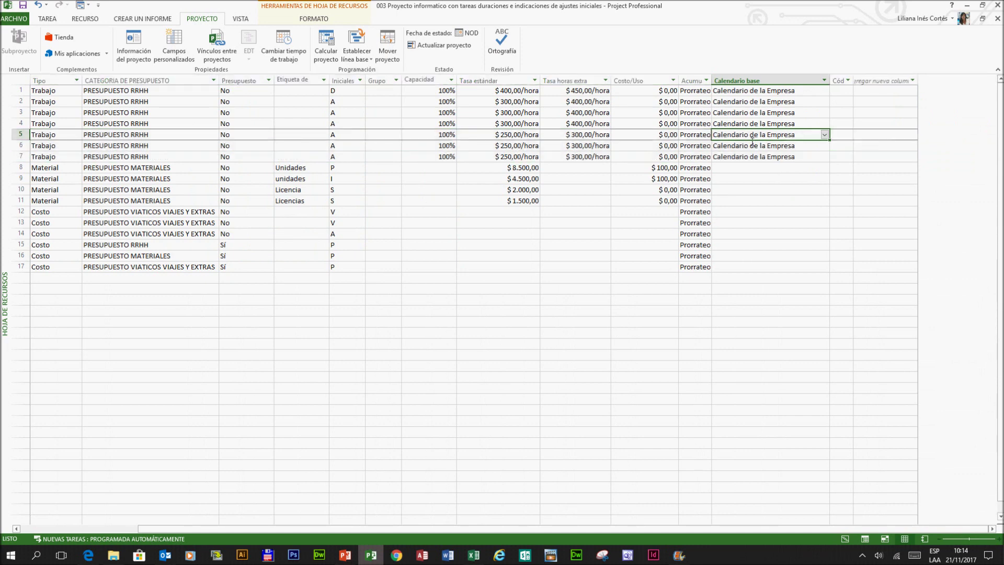
click(825, 135)
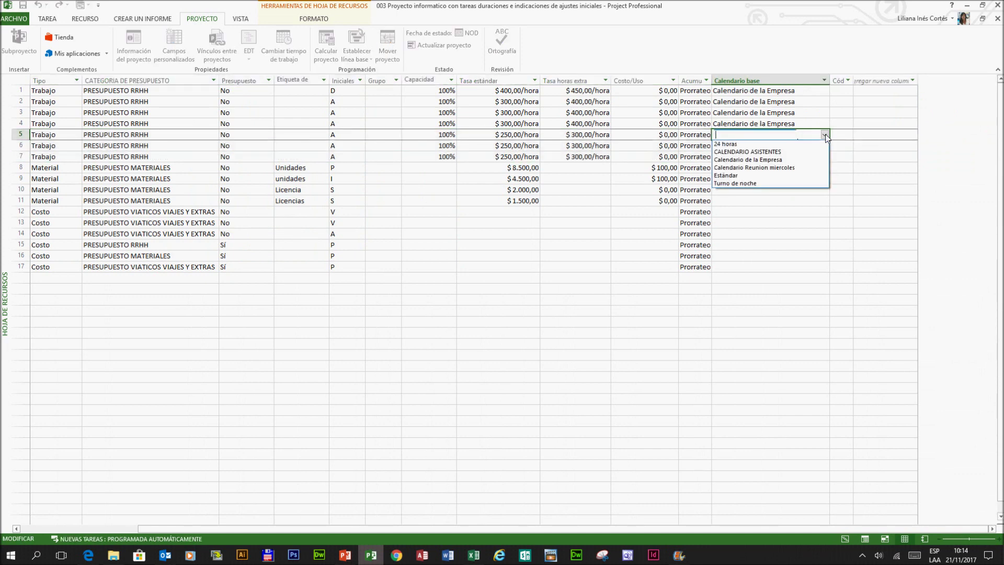
click(788, 152)
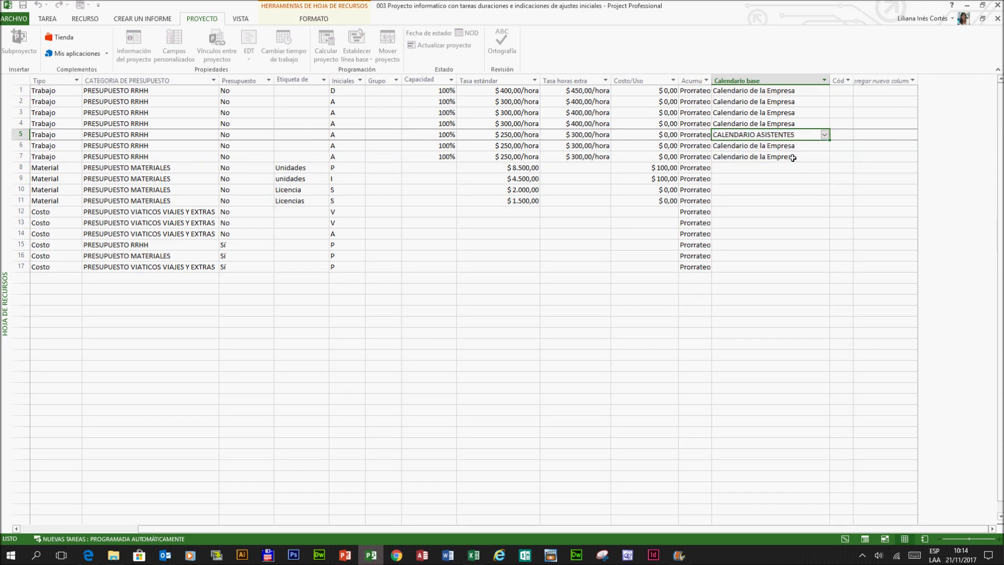
Change Asistente 2's base calendar to CALENDARIO ASISTENTES through its resource information and save the change.
double_click(757, 147)
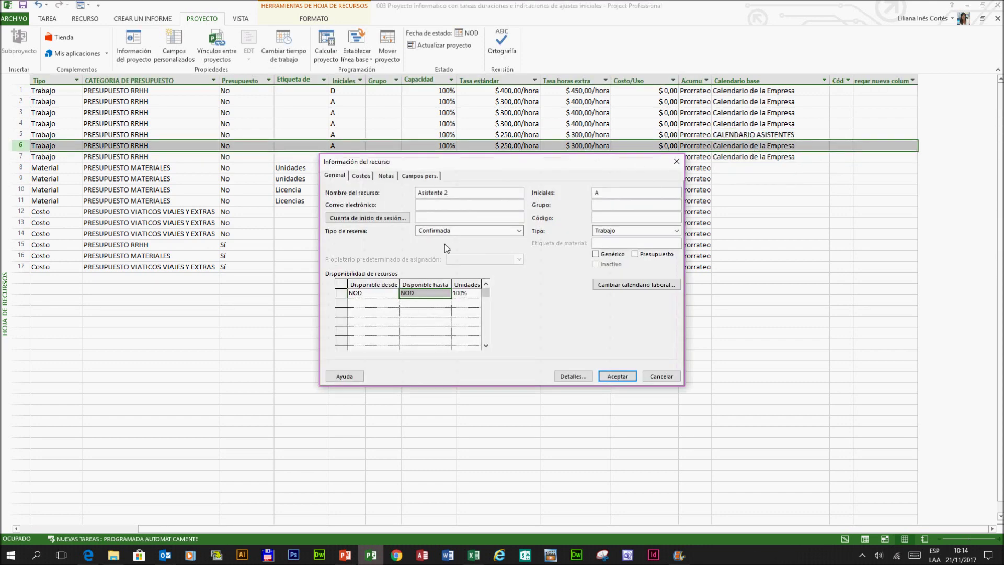
click(626, 284)
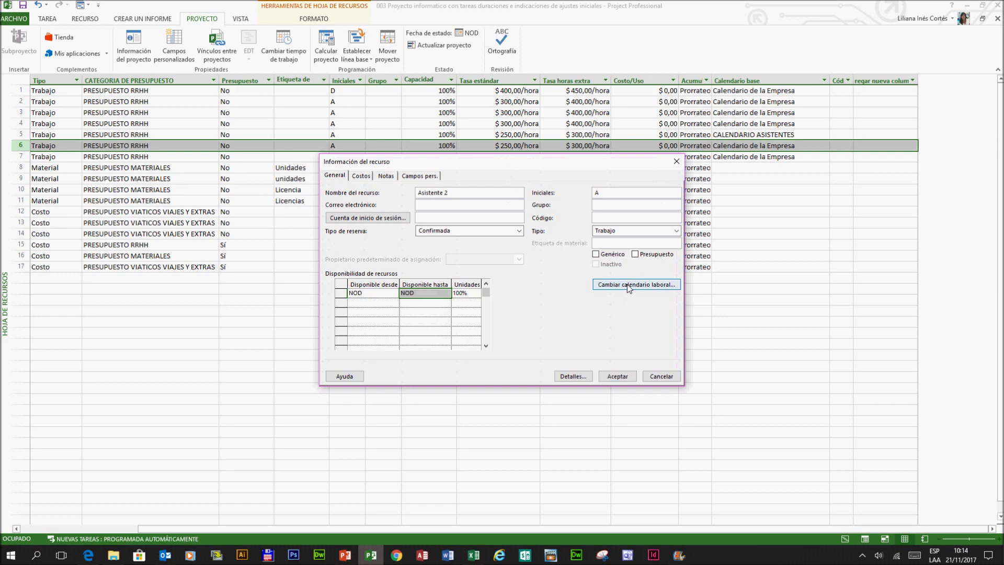
click(481, 151)
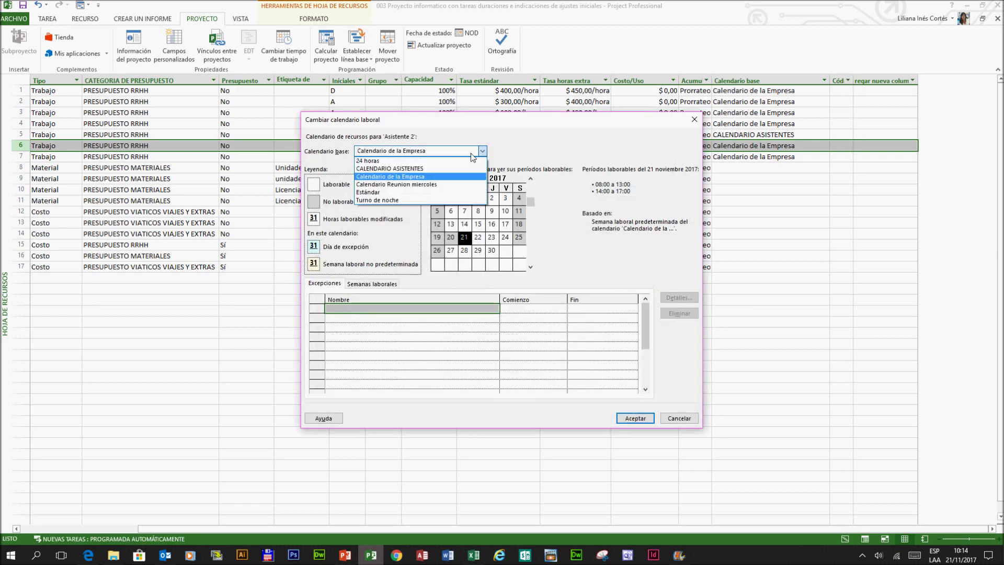
click(420, 169)
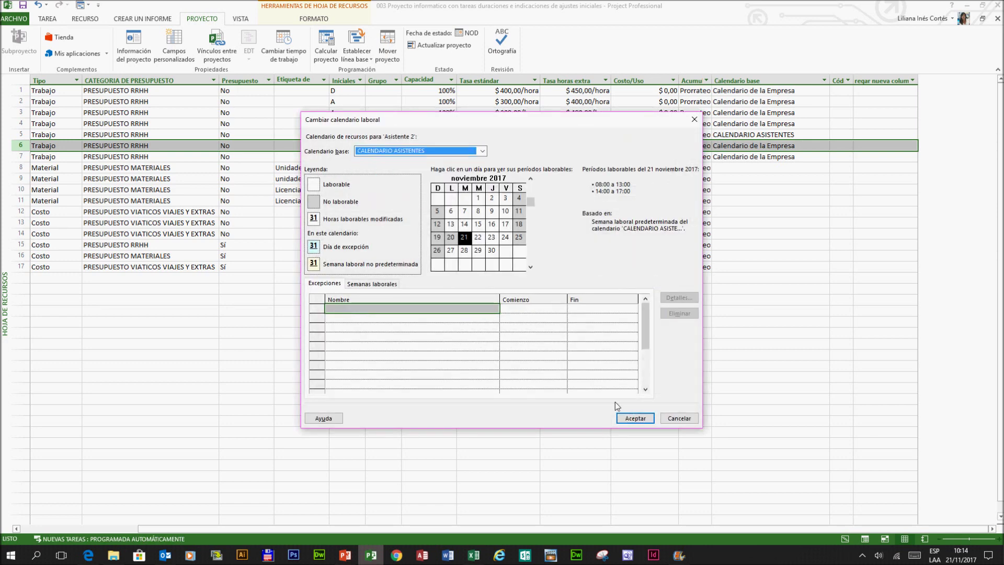
click(635, 419)
click(611, 378)
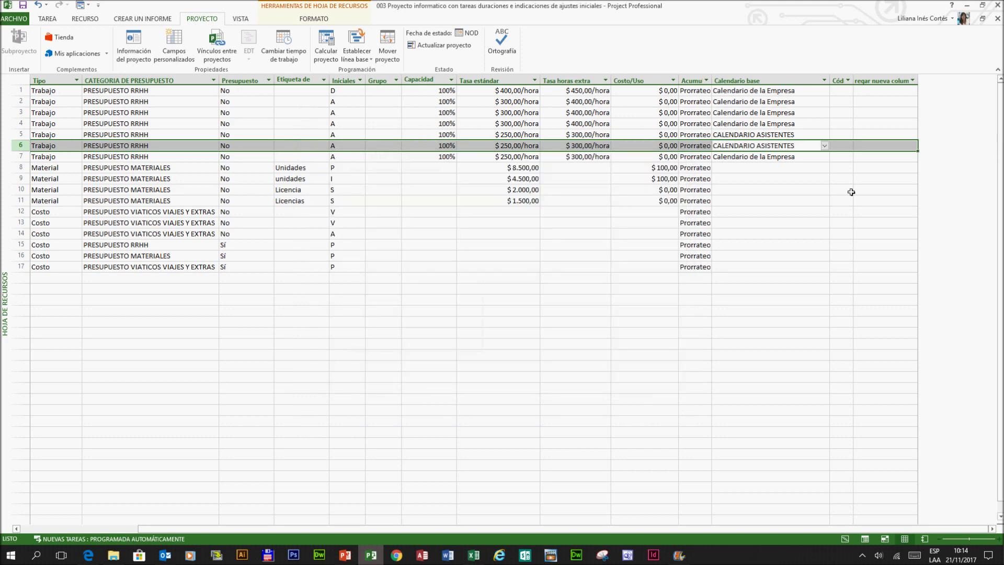
Assign CALENDARIO ASISTENTES as the base calendar of Asistente 3 in the resource sheet.
click(820, 160)
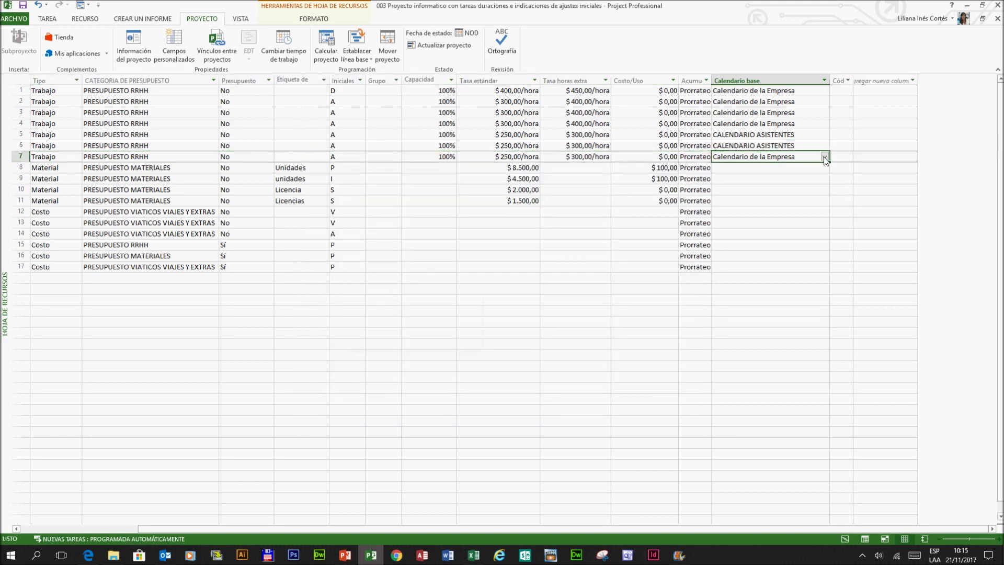
click(824, 156)
click(773, 182)
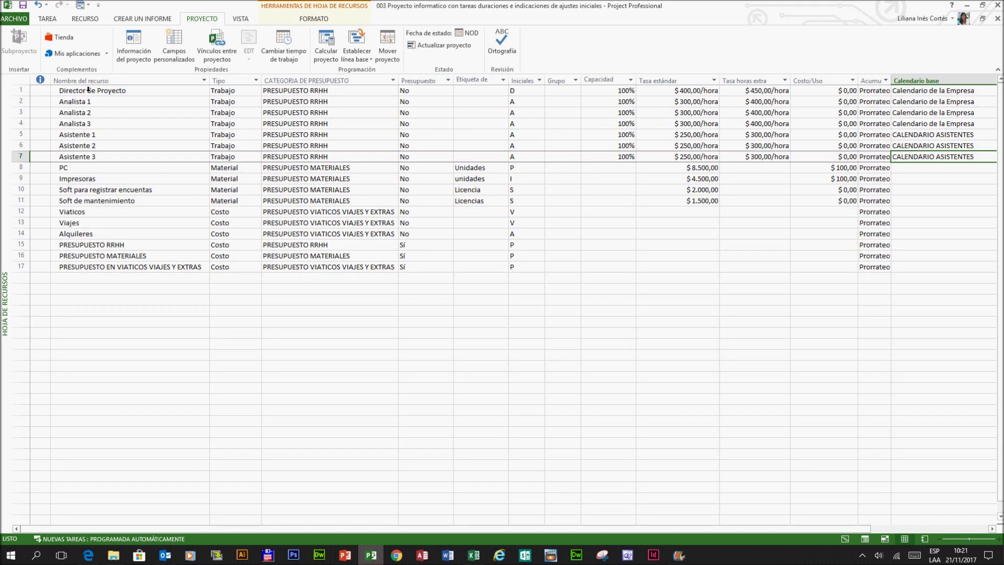
In Director de Proyecto's resource information, end the first availability period on 31/3/2018.
double_click(150, 91)
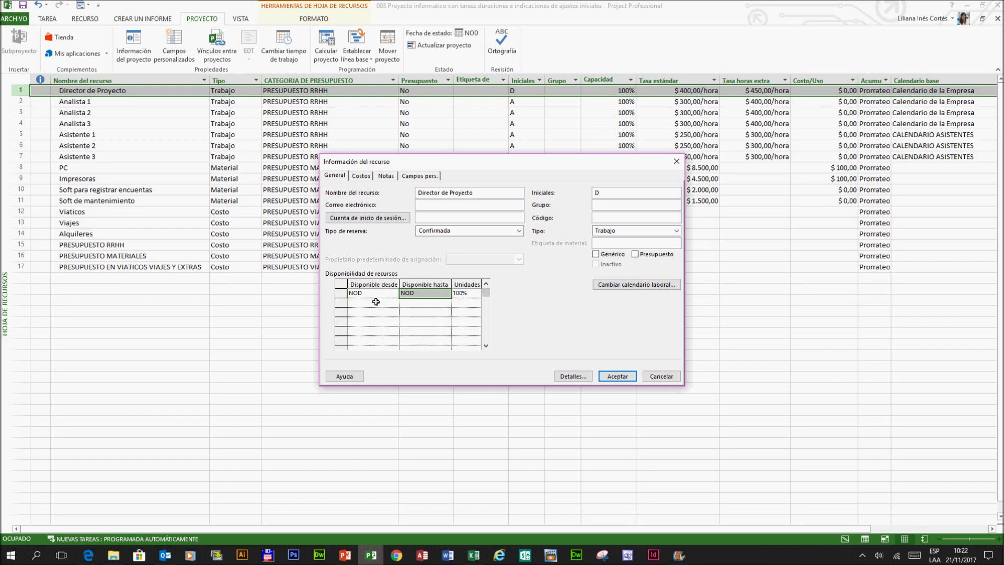
click(428, 295)
text(31/3/18)
Add a second availability period for Director de Proyecto from 1/4/2018 to 1/5/2018 at 80% units.
click(472, 305)
click(384, 305)
text(1/4/18)
key(Tab)
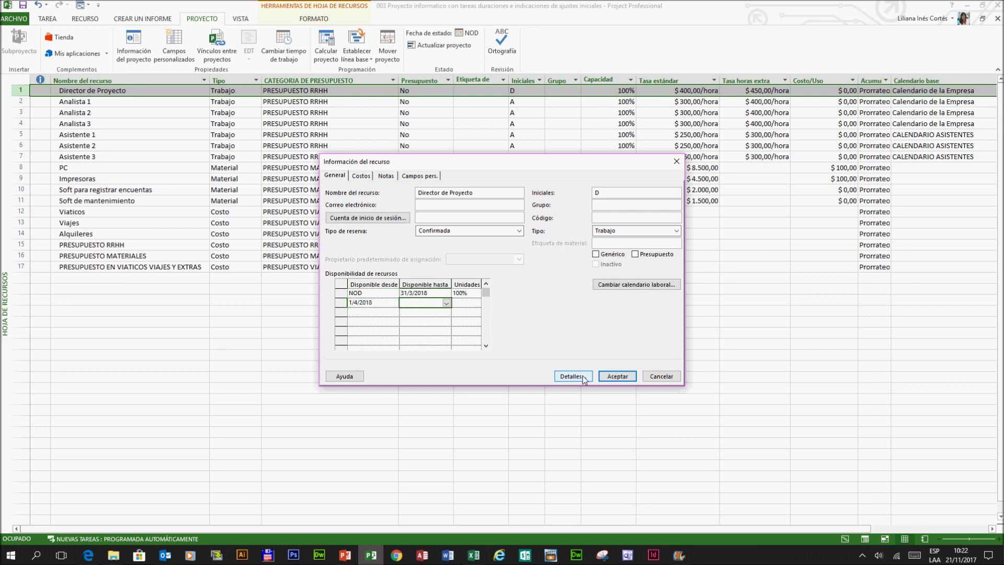
text(1/5/18)
key(Tab)
text(80)
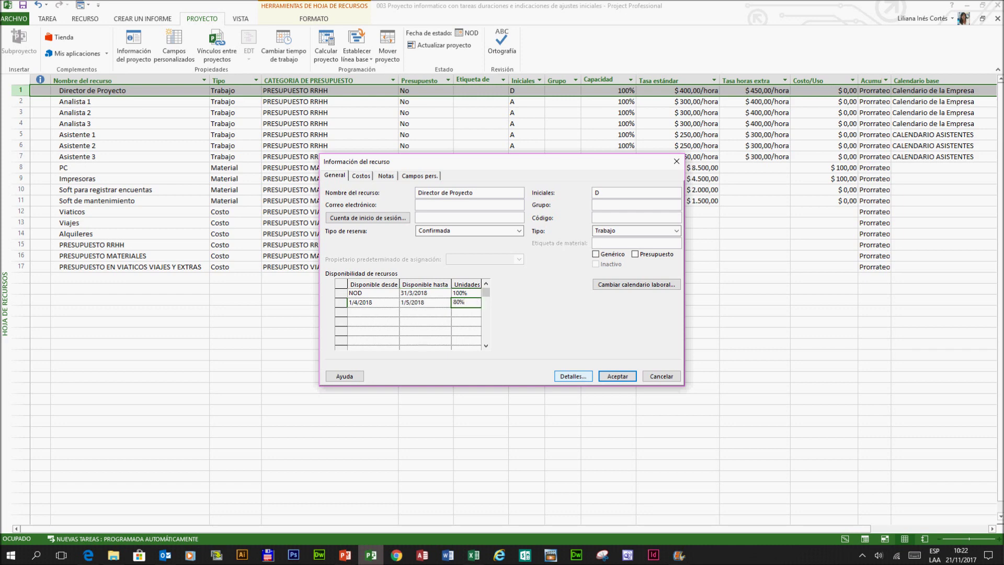
Add a third availability period for Director de Proyecto from 2/5/2018 to 31/12/2018 at 100% units.
click(445, 314)
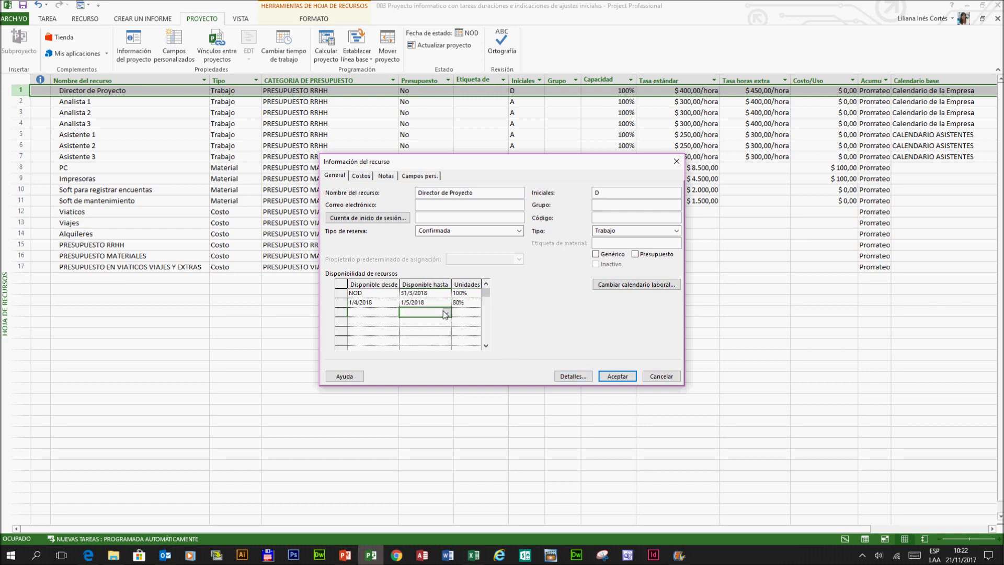
click(385, 316)
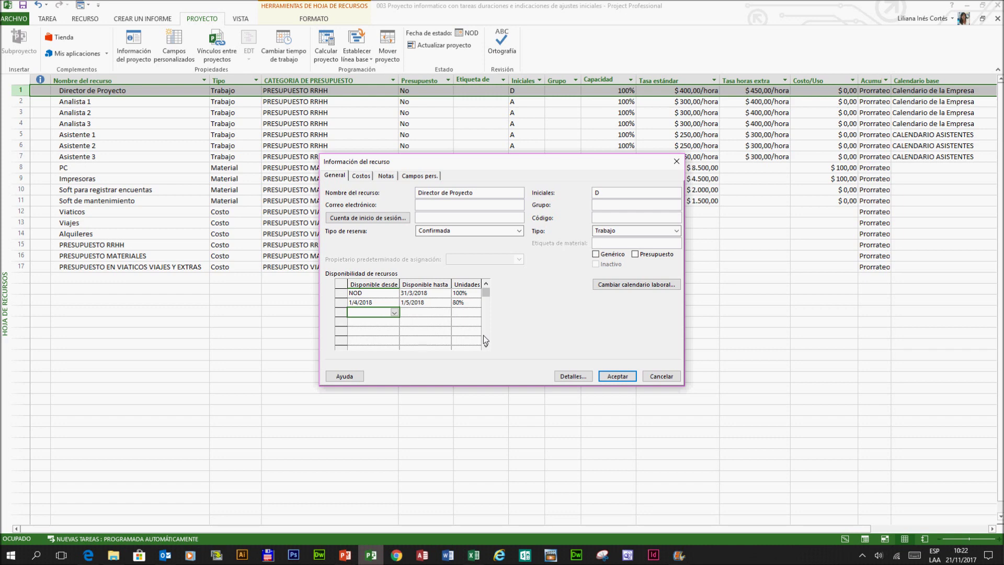
text(2/)
text(5)
text(/2018)
key(Tab)
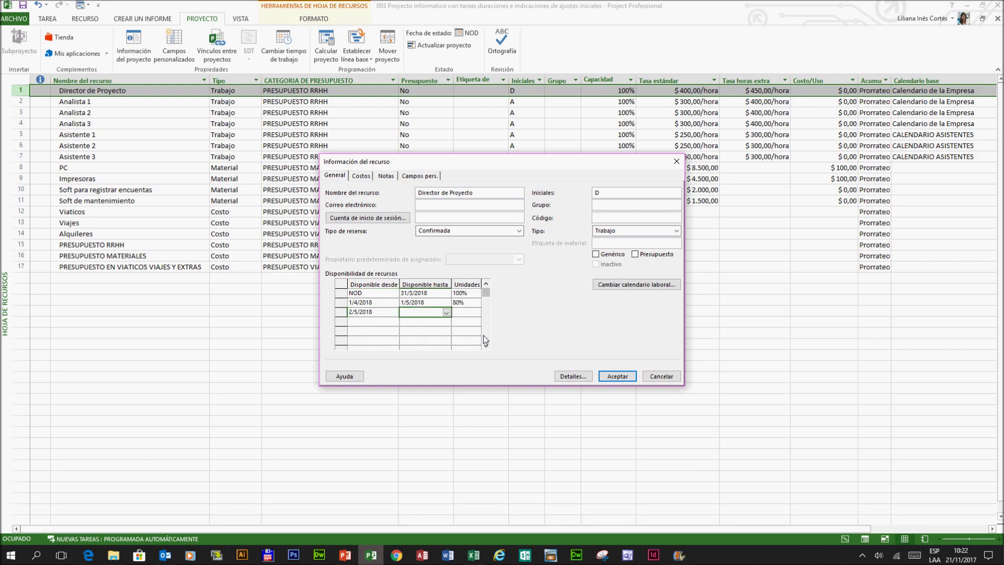
text(31/12/18)
key(Tab)
text(100)
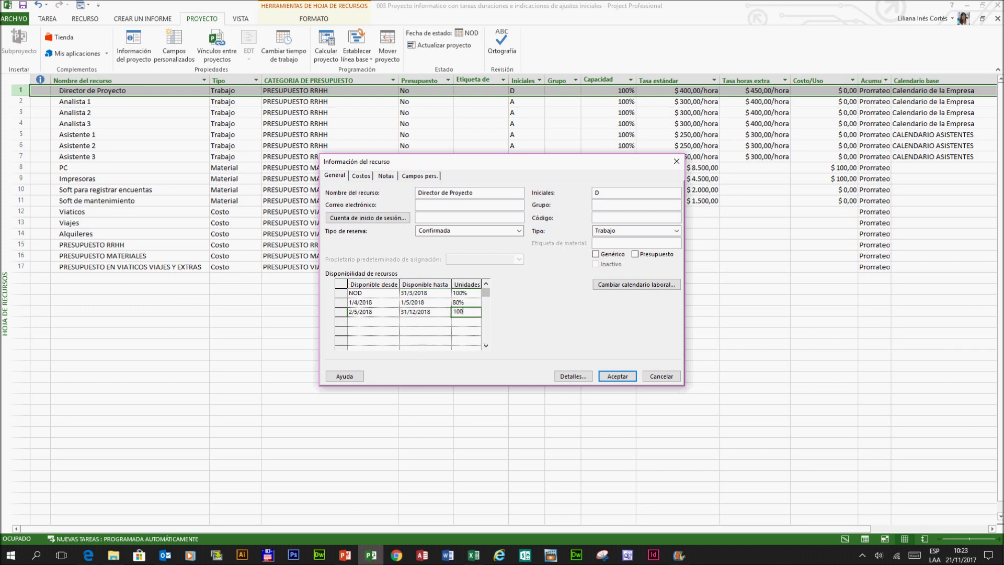
text(%)
click(392, 323)
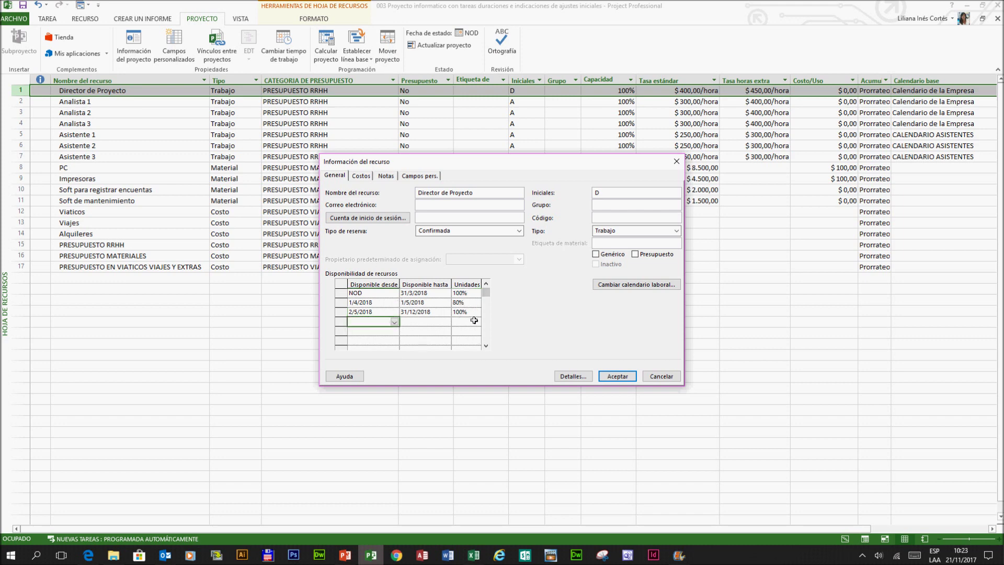
In Director de Proyecto's cost rate table A, add a rate effective 1/3/18 with the standard rate increased by 10%.
click(361, 176)
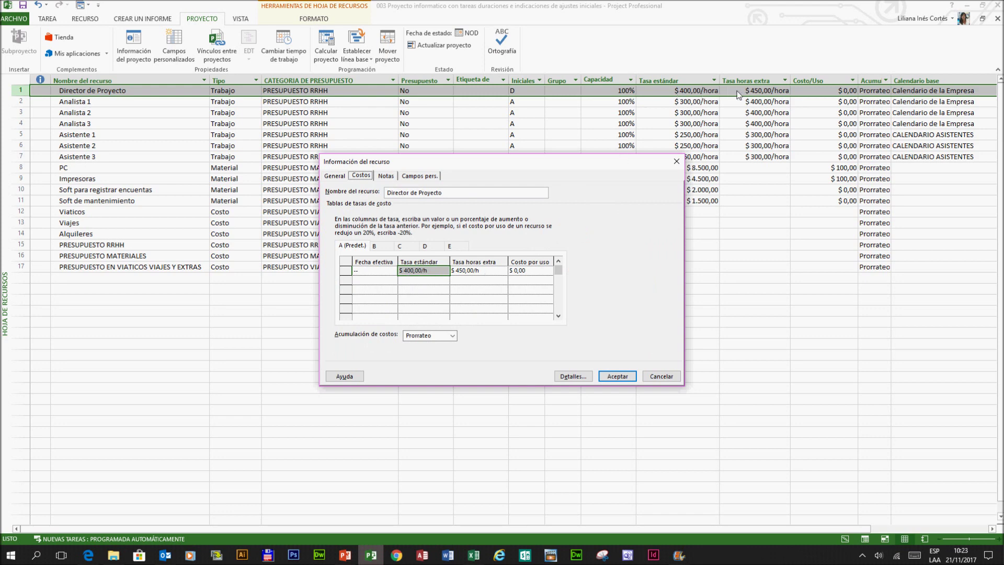
drag(615, 164, 647, 165)
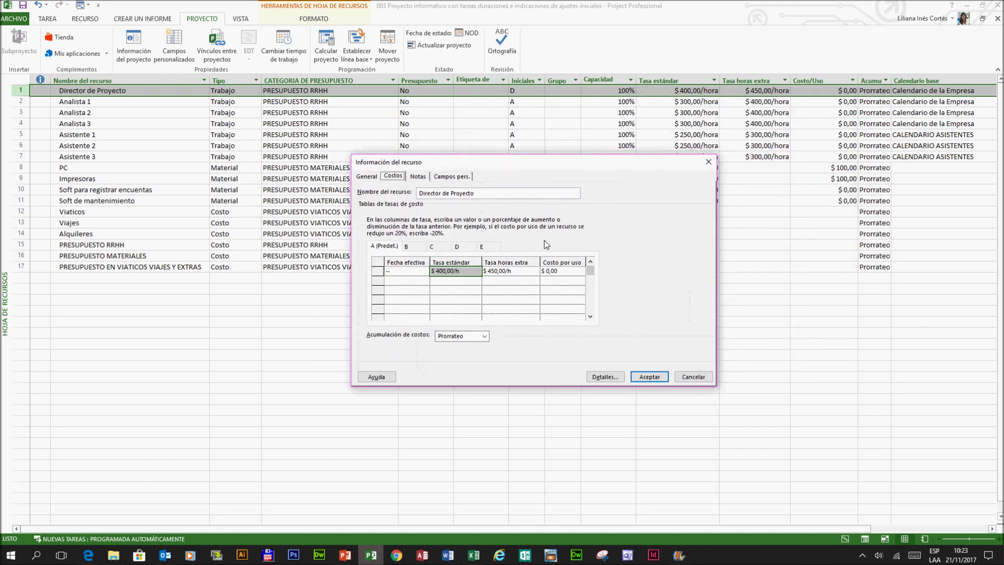
click(401, 290)
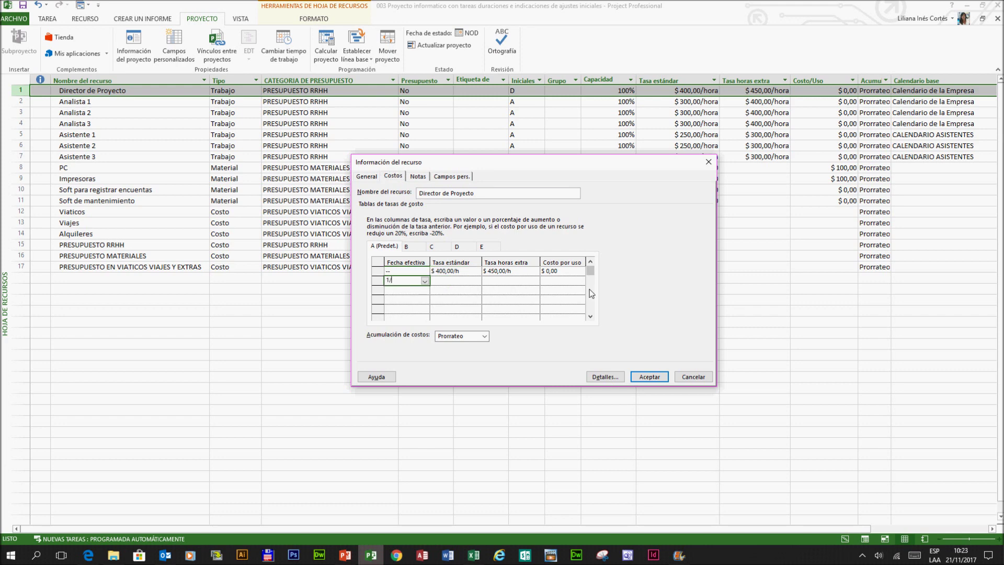
text(1/3/18)
key(Tab)
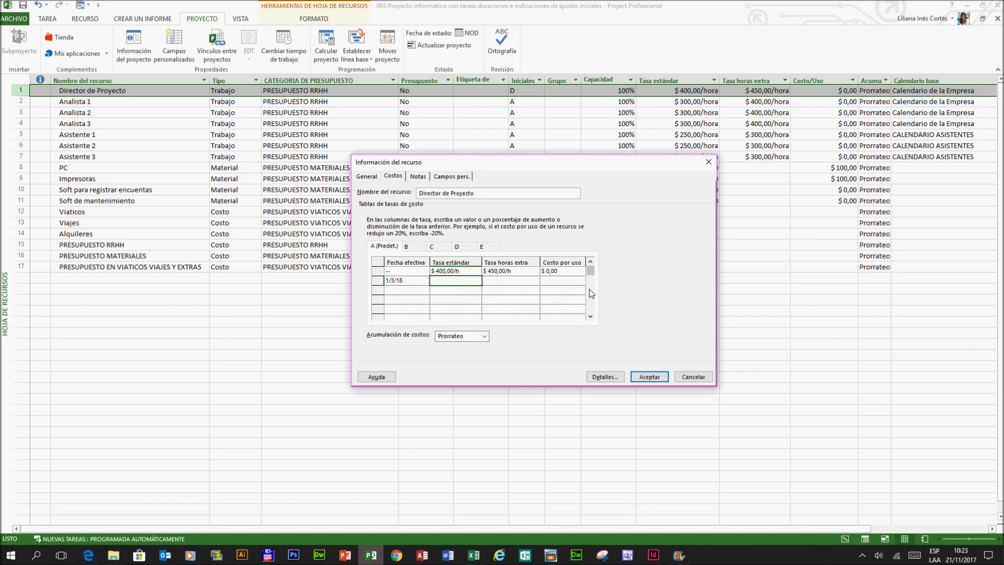
text(-)
text(10)
text(%)
key(Return)
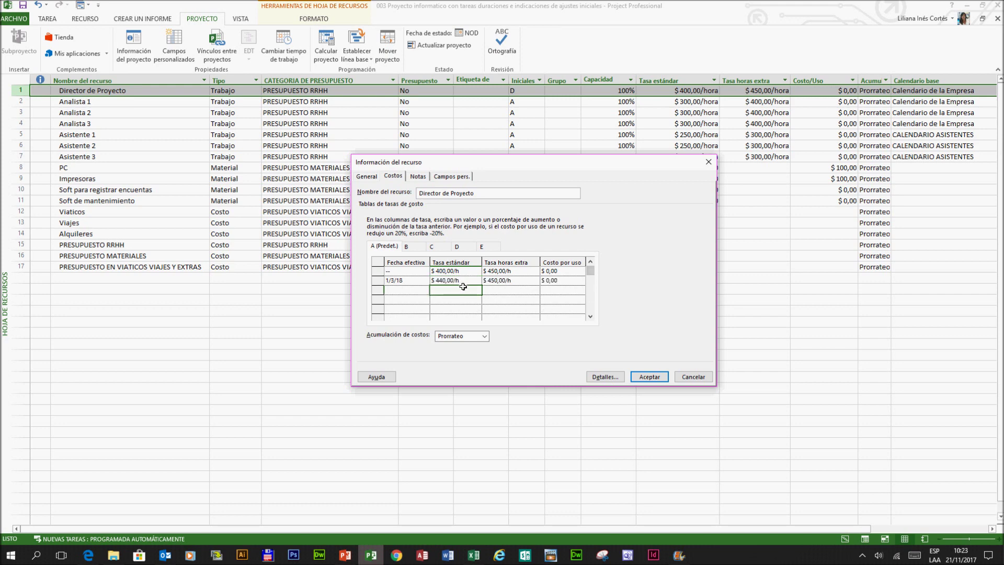
Set the overtime rate effective 1/3/18 in Director de Proyecto's cost rate table A to $500 per hour.
click(521, 282)
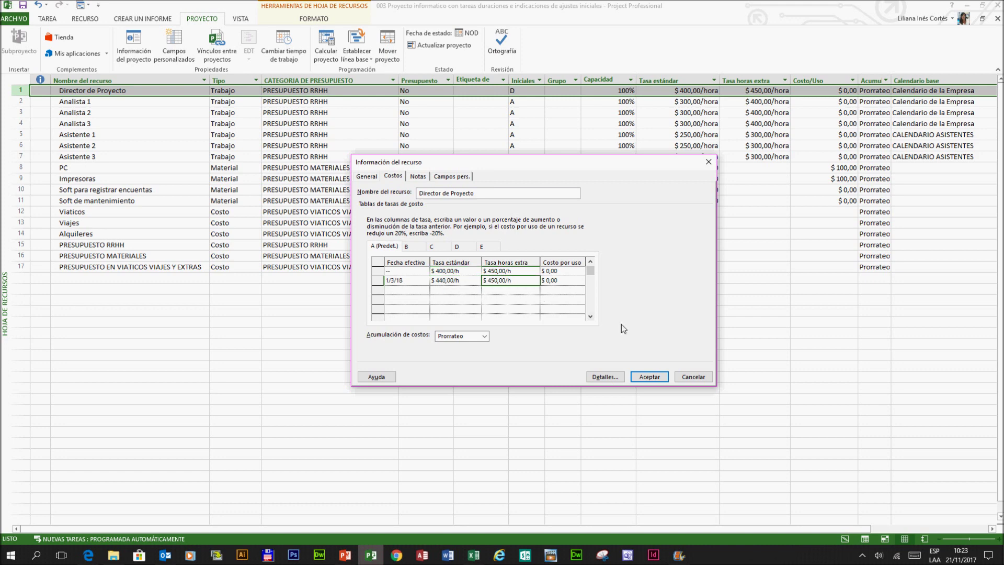
text(500)
key(Return)
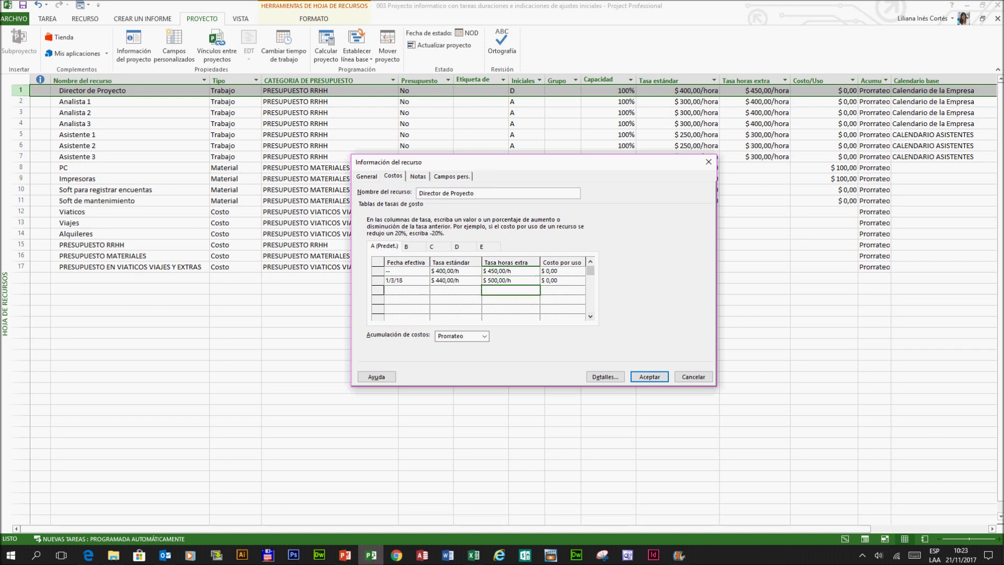
click(523, 284)
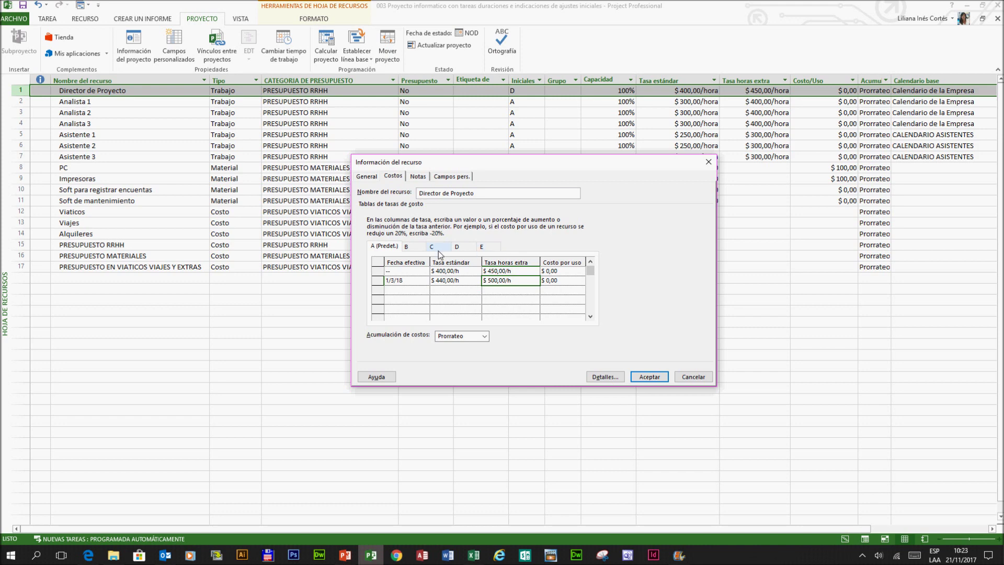
In Director de Proyecto's cost rate table B, set the standard rate to $600 and the overtime rate to $700 per hour.
click(411, 248)
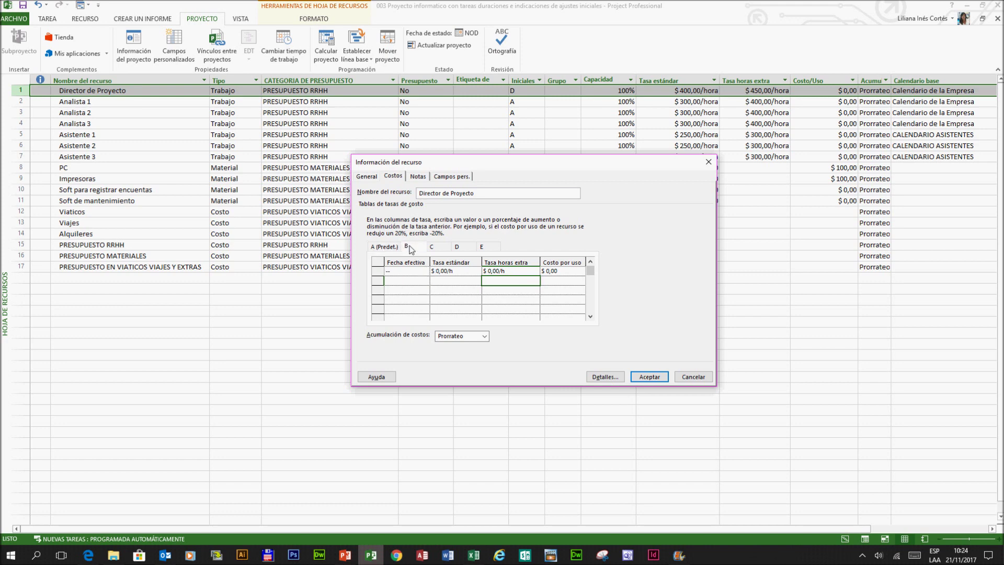
click(455, 272)
click(385, 249)
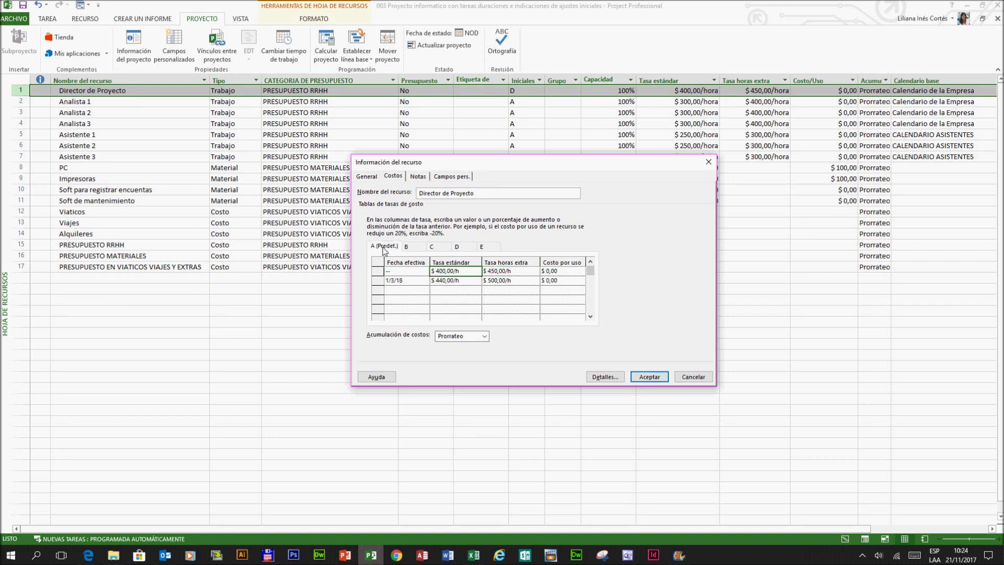
click(411, 250)
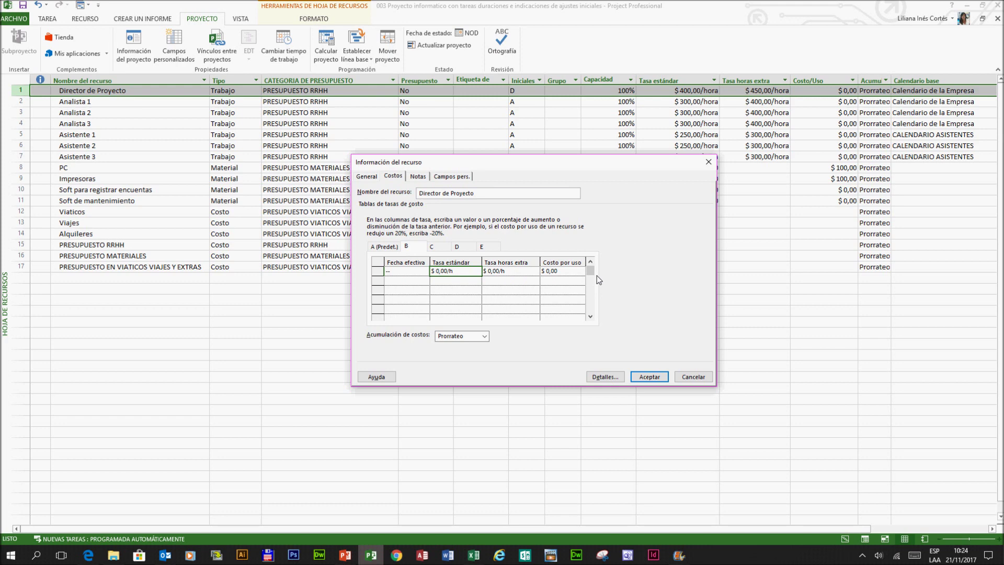
text(600)
key(Tab)
text(700)
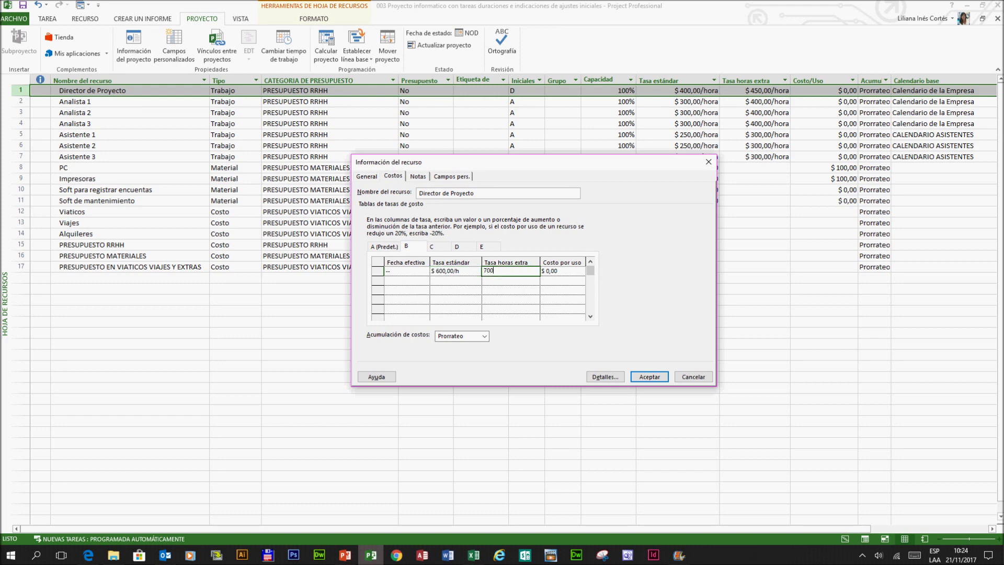
key(Return)
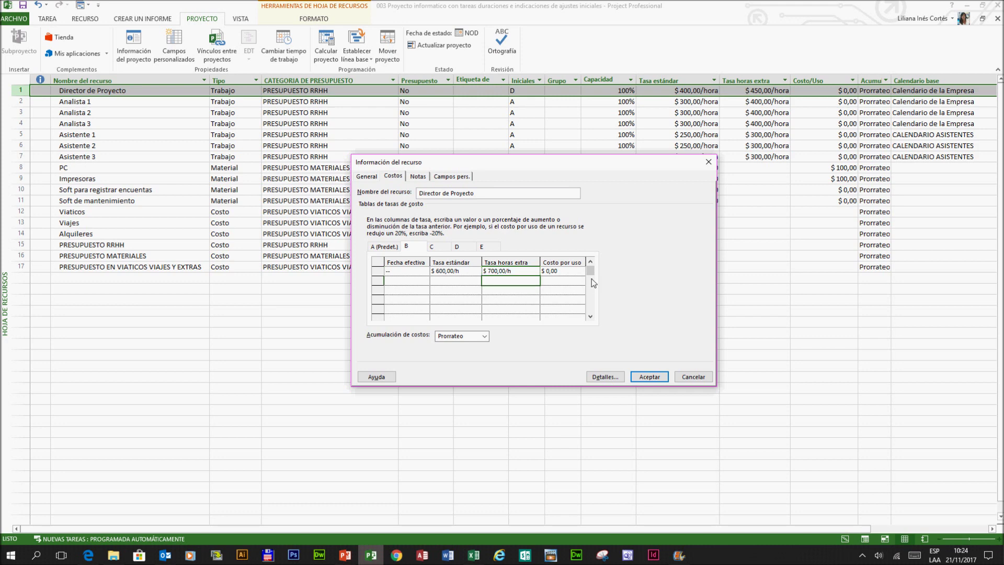
Add the note "TABLA DE COSTOS B SON PARA TRABAJOS ESPECIALES" to Director de Proyecto and save the resource information.
click(418, 176)
click(375, 244)
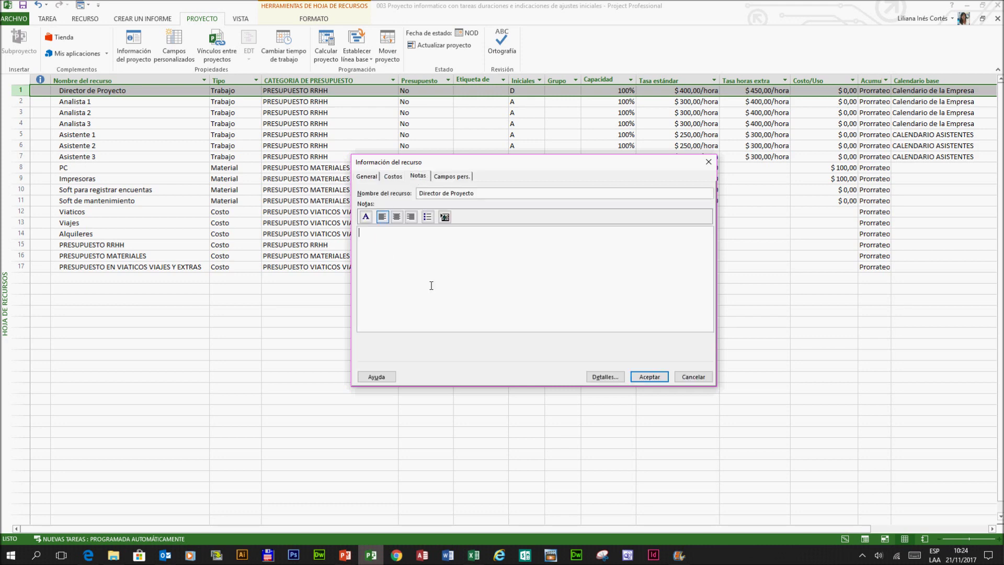
text(TABLA DE COSTOS B SON PARA TRABAJOS )
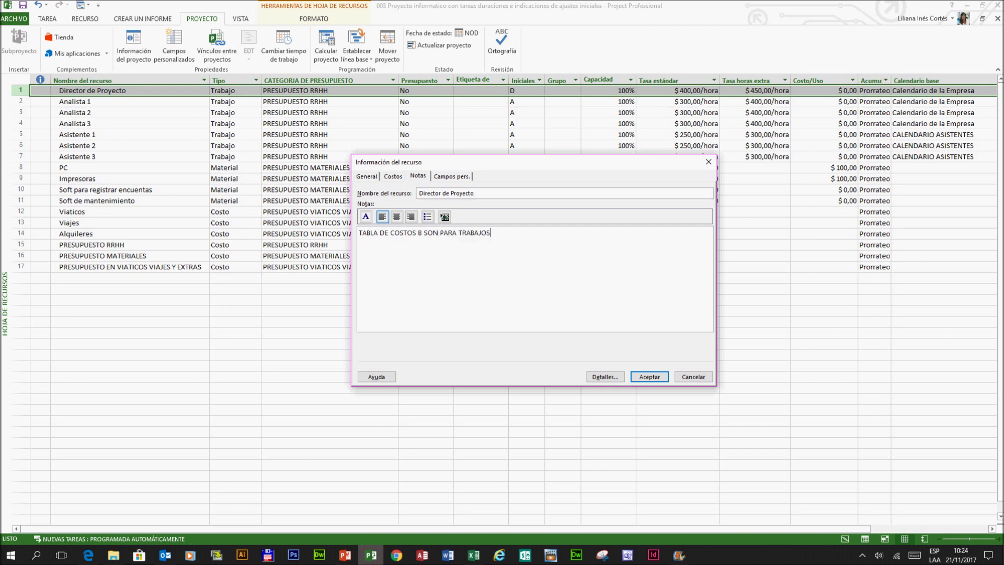
text(ESPECIALES)
click(651, 378)
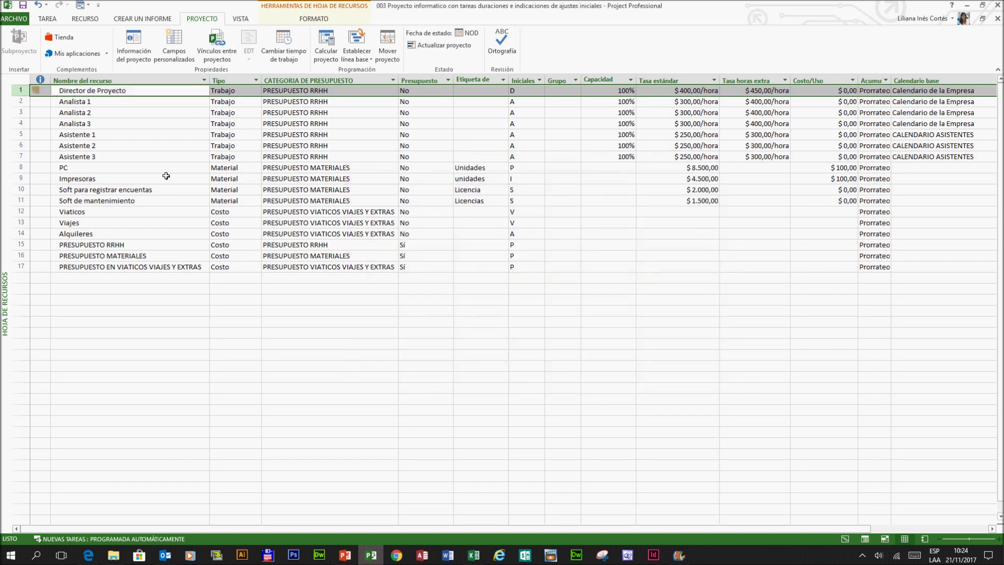
click(89, 113)
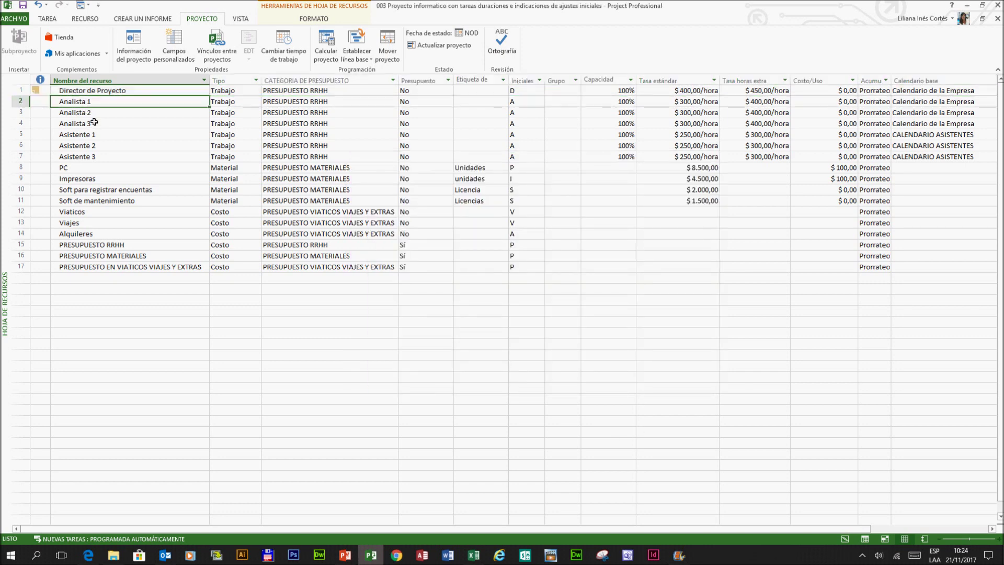
key(Down)
key(Down)
key(Down)
key(Down)
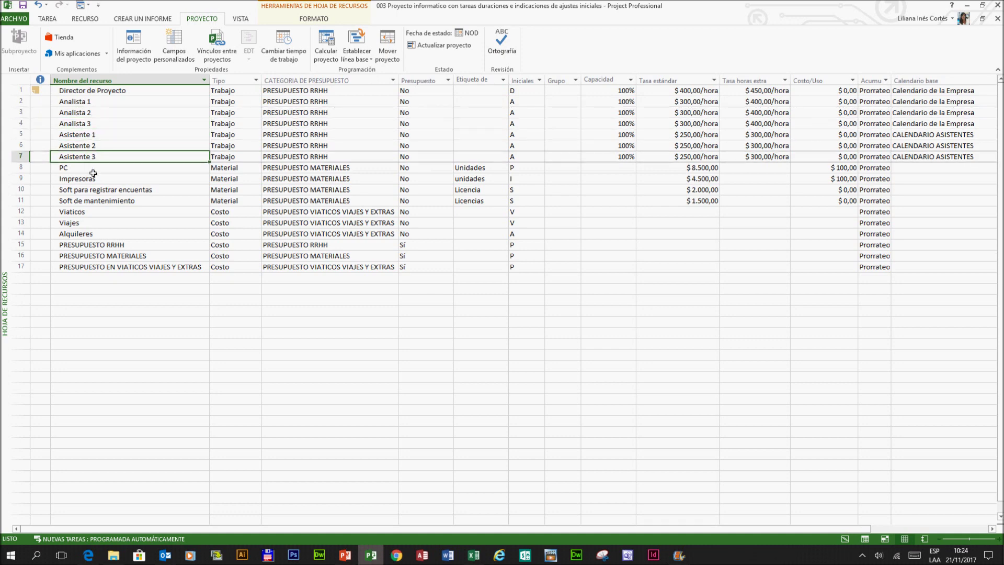
key(Down)
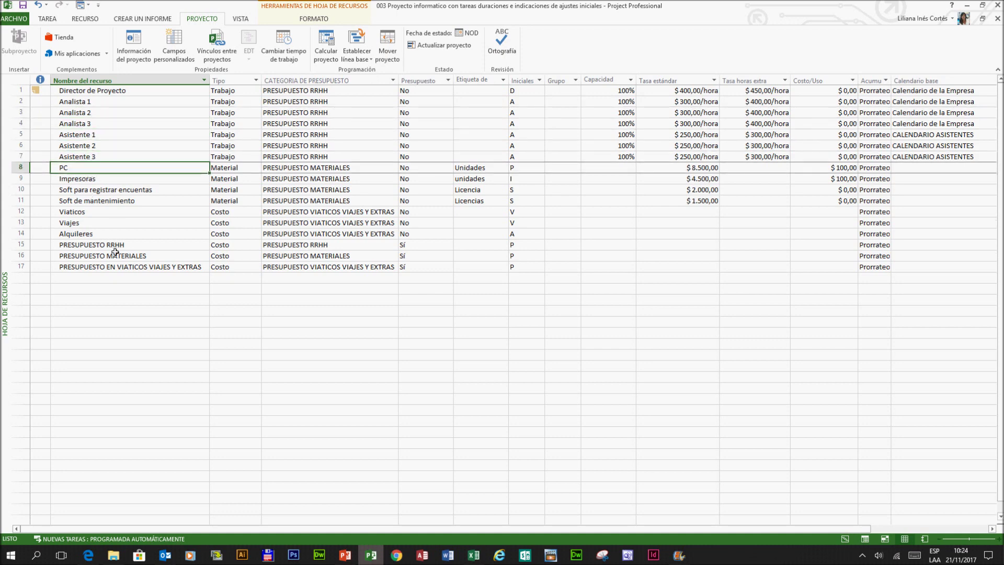